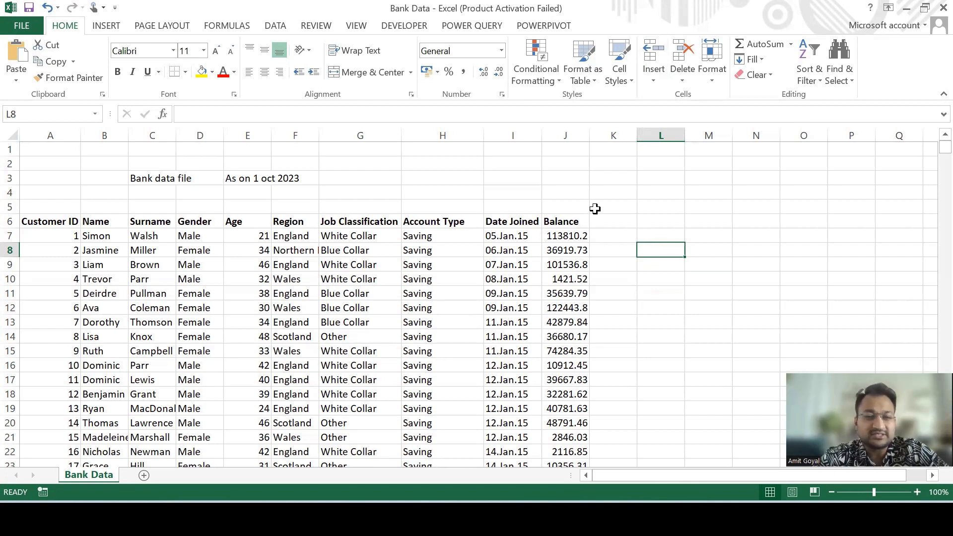
- Examine the Bank Data worksheet's columns, from Customer ID, Surname and Gender through Account Type
{"action": "left_click", "coordinate": [167, 223]}
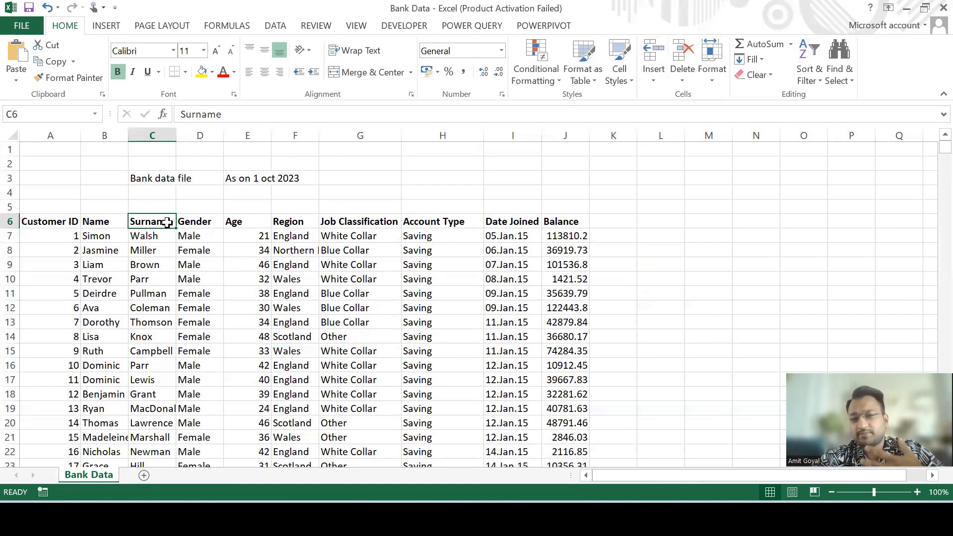
{"action": "left_click", "coordinate": [27, 220]}
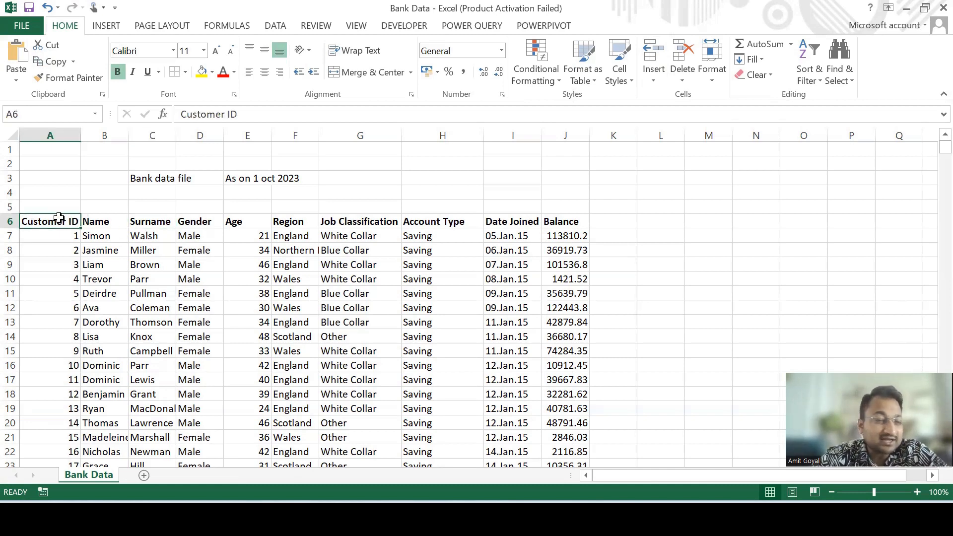
{"action": "left_click_drag", "start_coordinate": [60, 220], "coordinate": [65, 288]}
{"action": "left_click", "coordinate": [132, 218]}
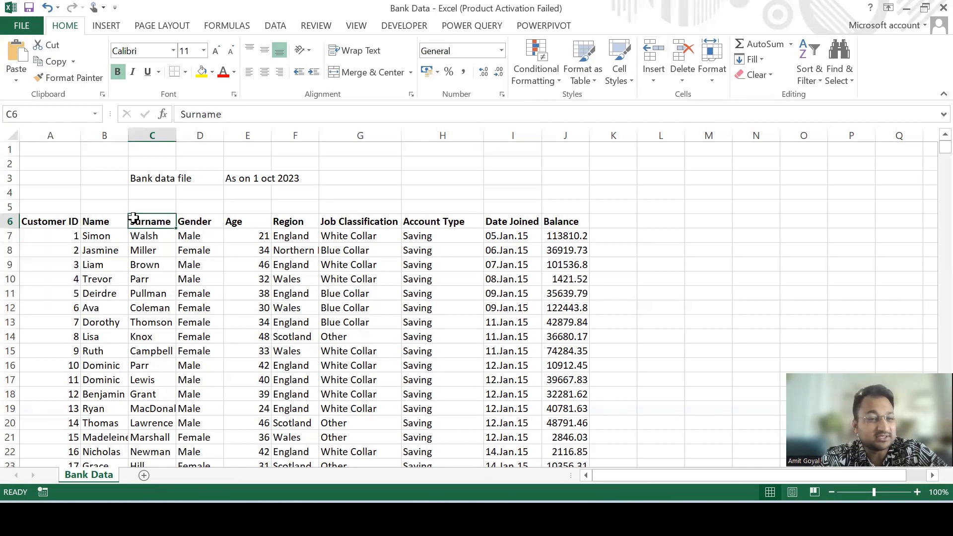
{"action": "left_click", "coordinate": [203, 223]}
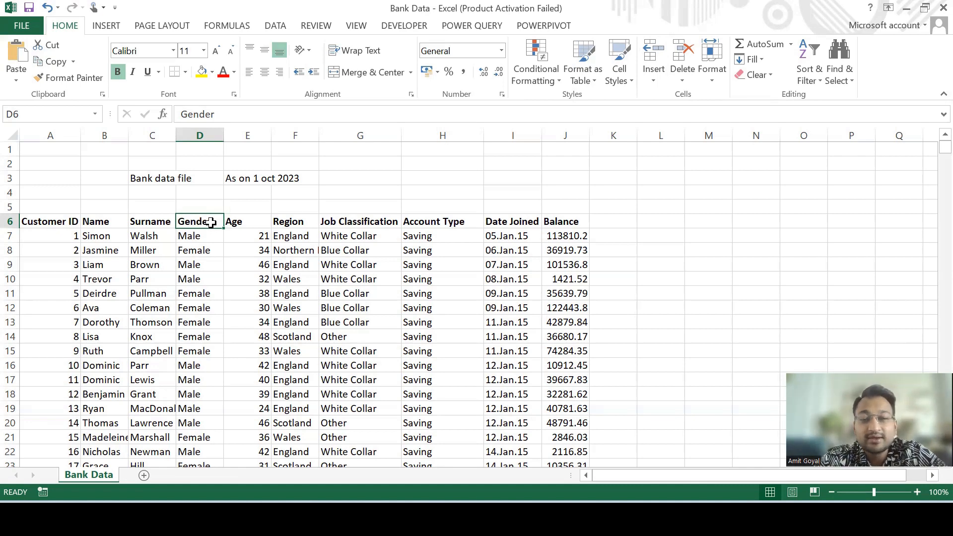
{"action": "left_click_drag", "start_coordinate": [431, 236], "coordinate": [433, 301]}
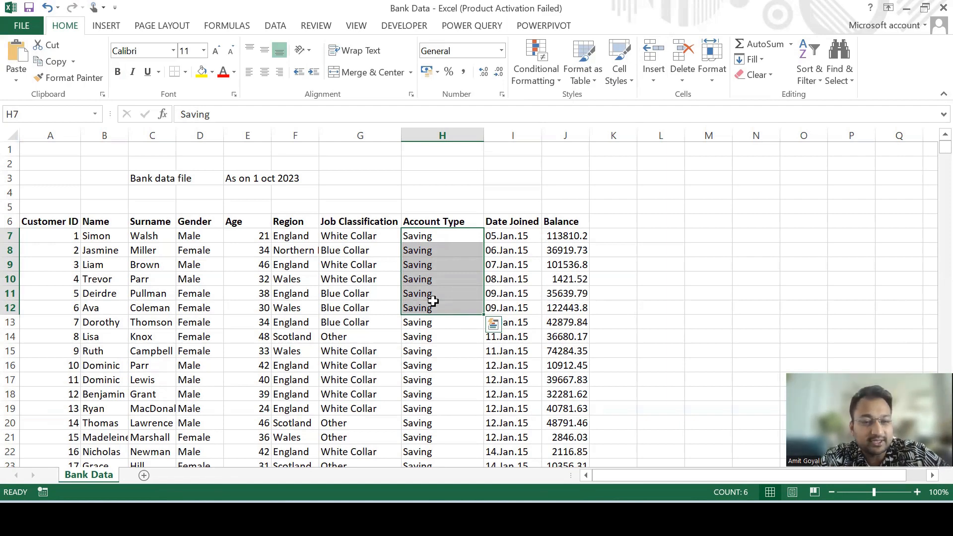
{"action": "left_click", "coordinate": [613, 249]}
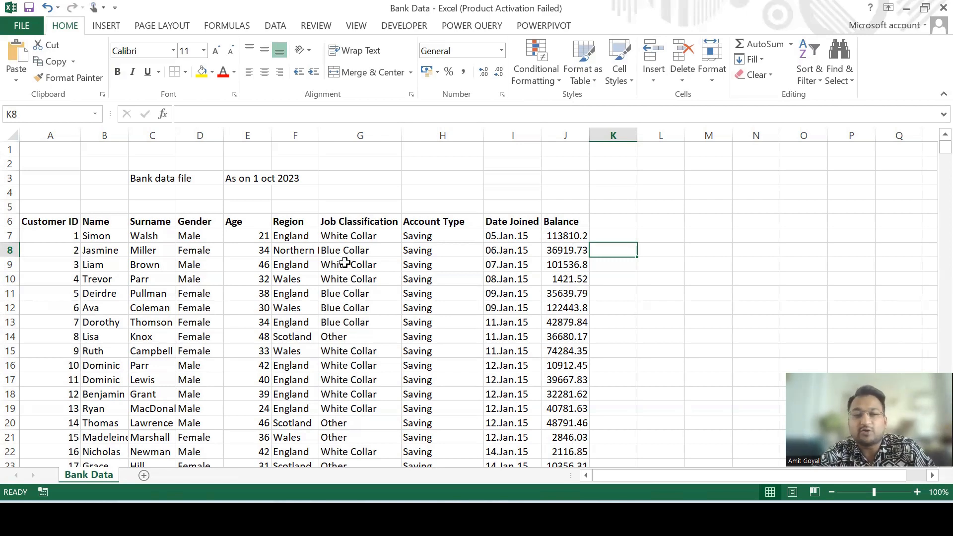
{"action": "left_click", "coordinate": [427, 282]}
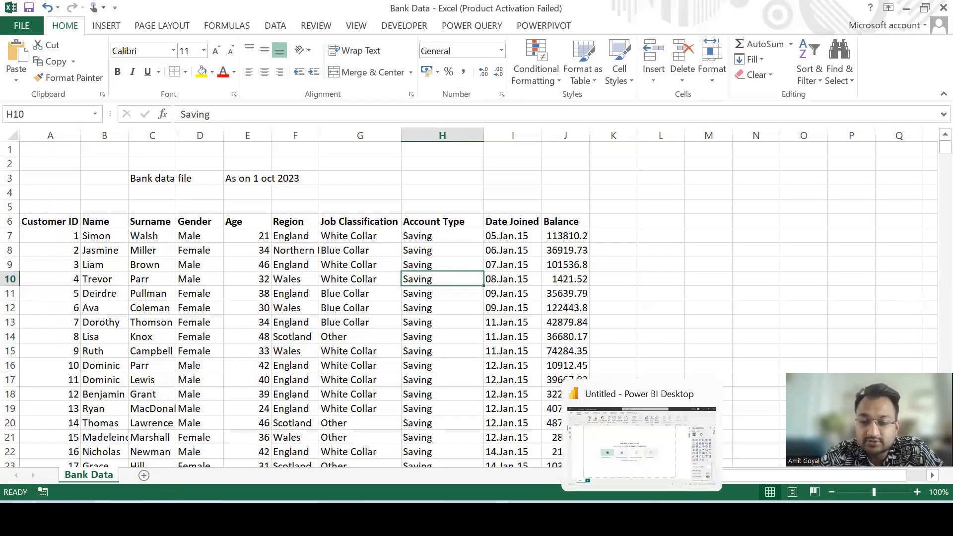
- Switch to Power BI Desktop and open the Bank Data file from the Skills4Chasers folder as a Text/CSV source
{"action": "left_click", "coordinate": [642, 518]}
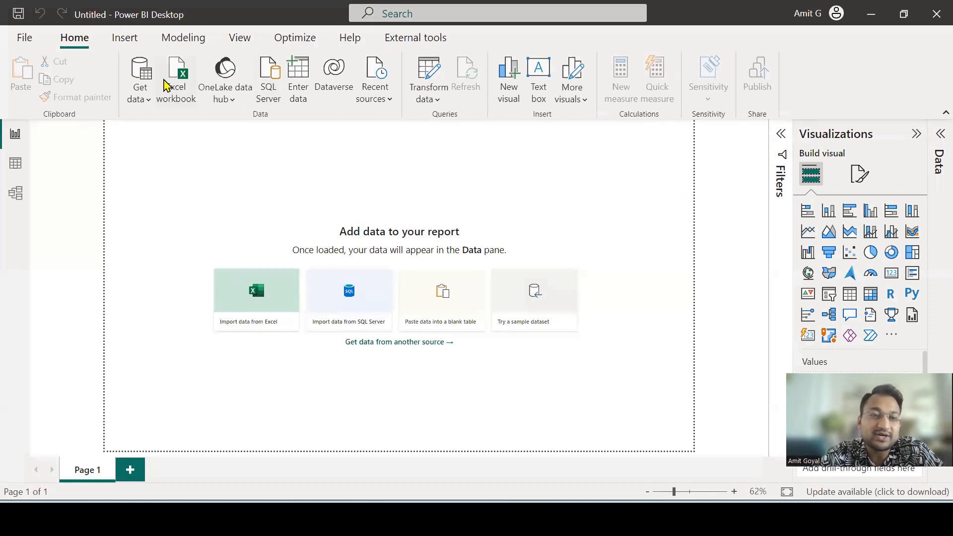
{"action": "left_click", "coordinate": [140, 100]}
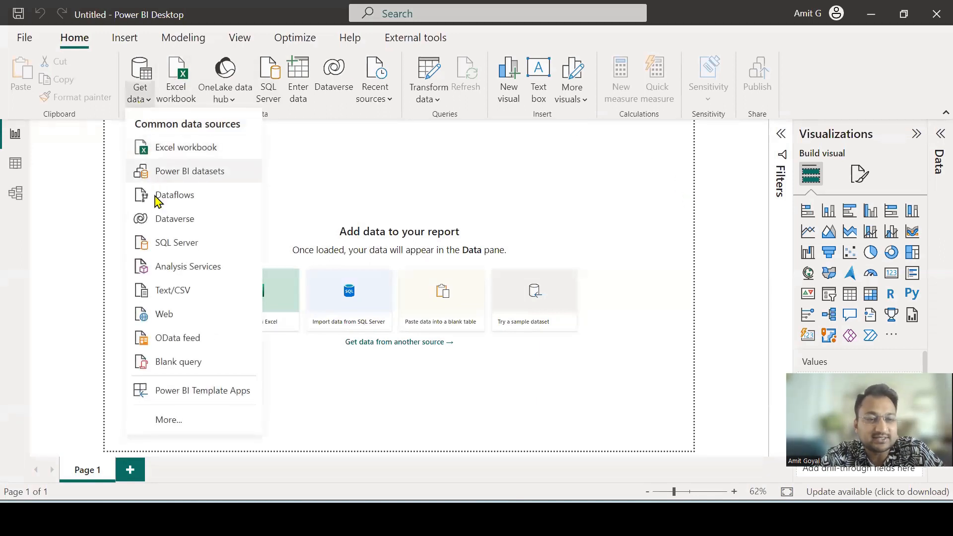
{"action": "left_click", "coordinate": [169, 290]}
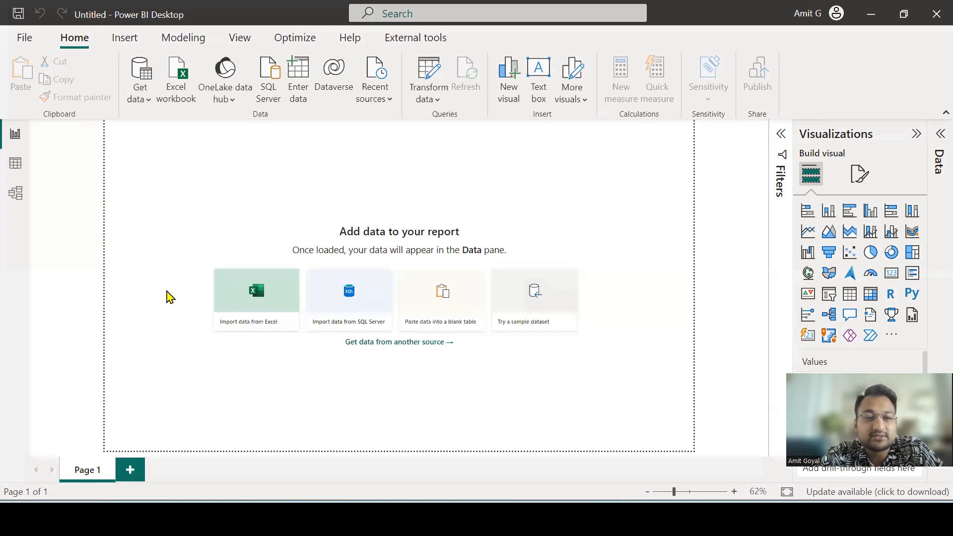
{"action": "left_click", "coordinate": [182, 165]}
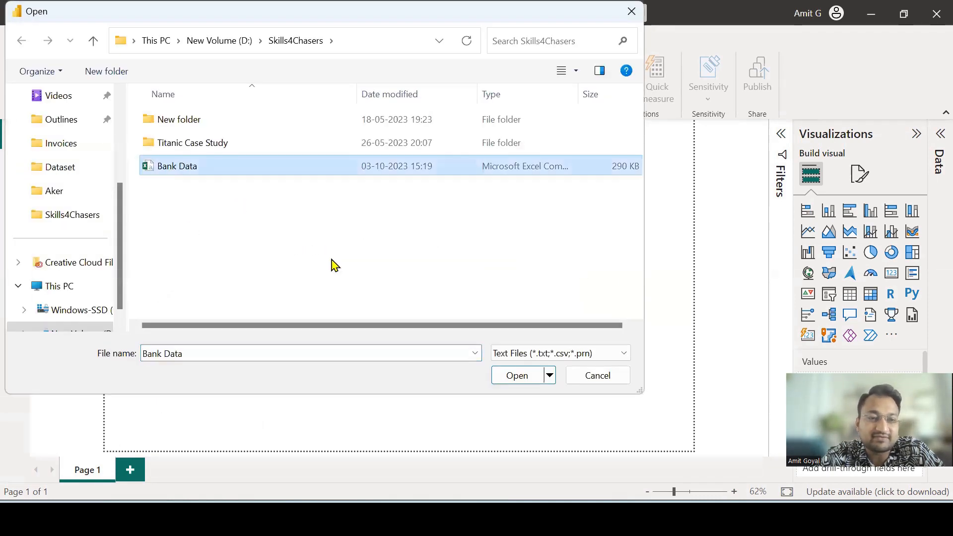
{"action": "left_click", "coordinate": [533, 374]}
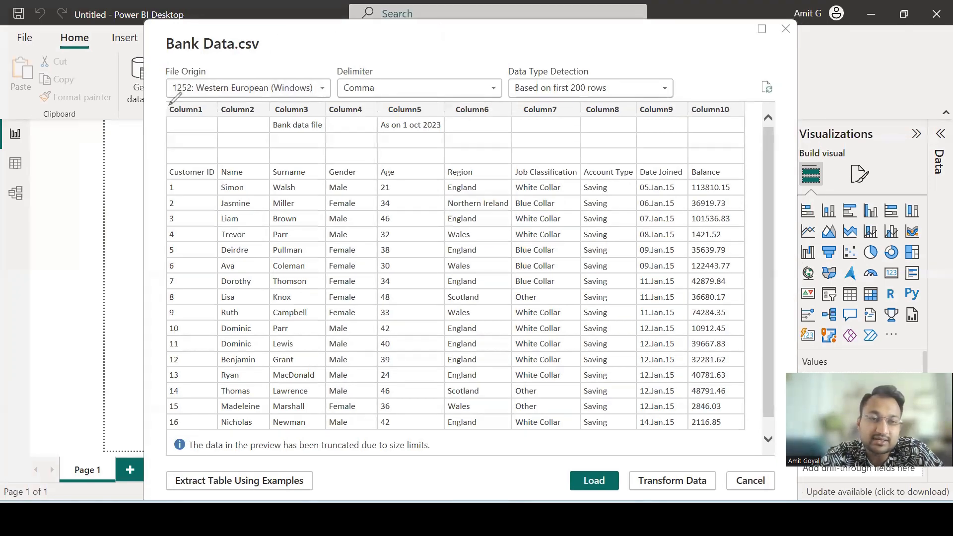
- Compare the rows above the column headings in the Bank Data.csv preview with the same rows in the Excel sheet
{"action": "left_click_drag", "start_coordinate": [169, 105], "coordinate": [166, 173]}
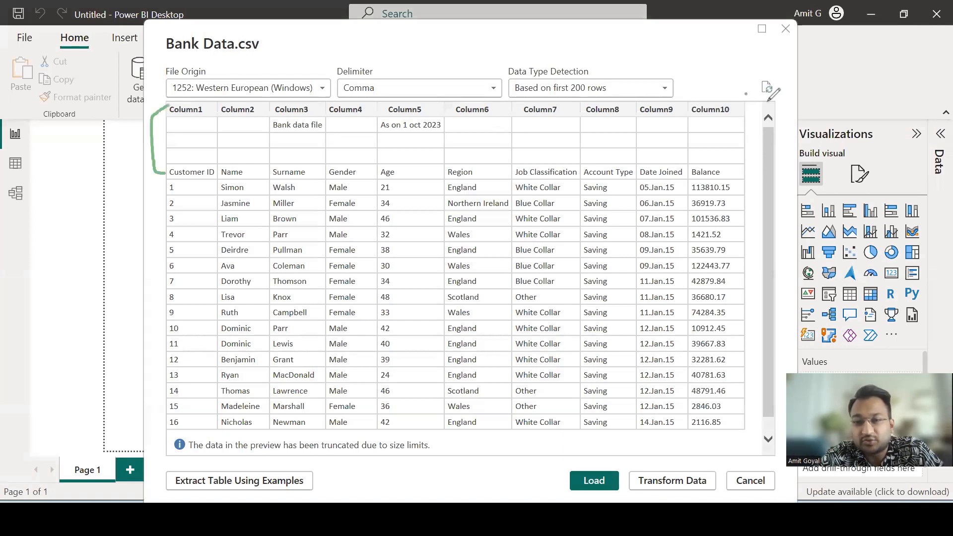
{"action": "left_click_drag", "start_coordinate": [746, 94], "coordinate": [738, 175]}
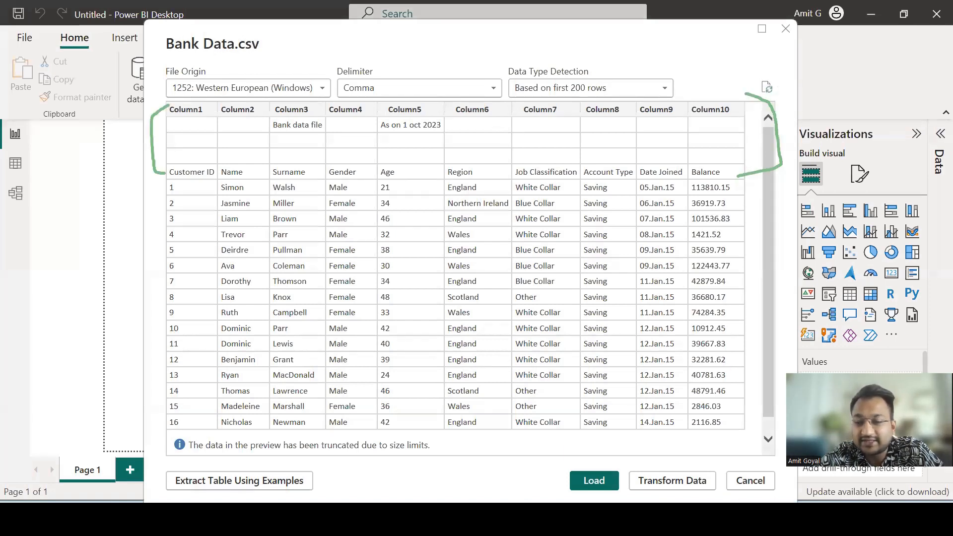
{"action": "key", "text": "alt+Tab"}
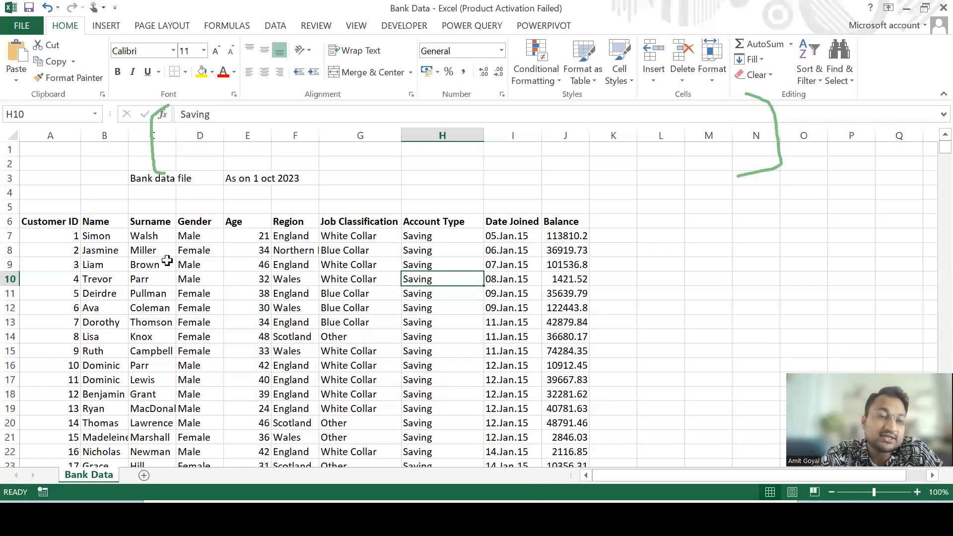
{"action": "left_click_drag", "start_coordinate": [44, 222], "coordinate": [392, 221]}
{"action": "left_click", "coordinate": [135, 180]}
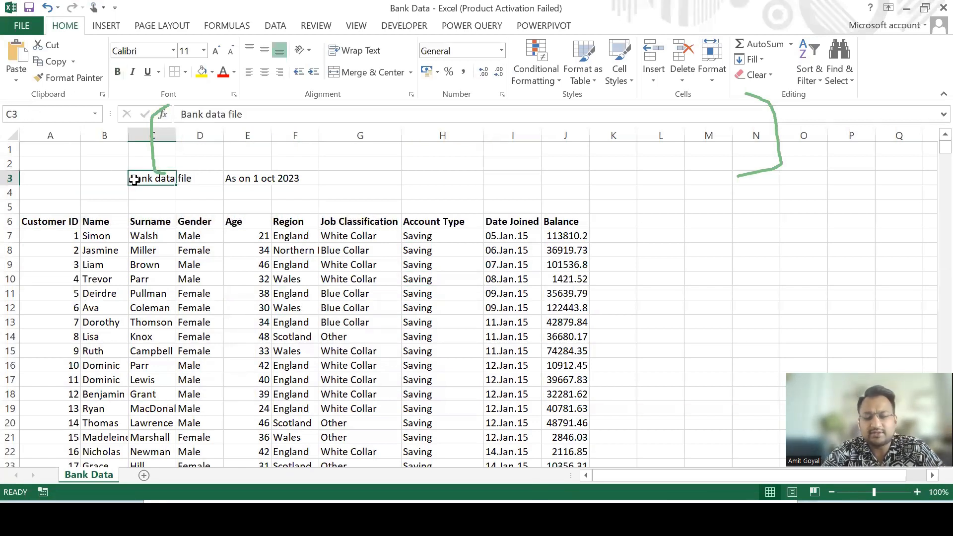
{"action": "key", "text": "Down"}
{"action": "key", "text": "Up"}
{"action": "key", "text": "Up"}
{"action": "key", "text": "Up"}
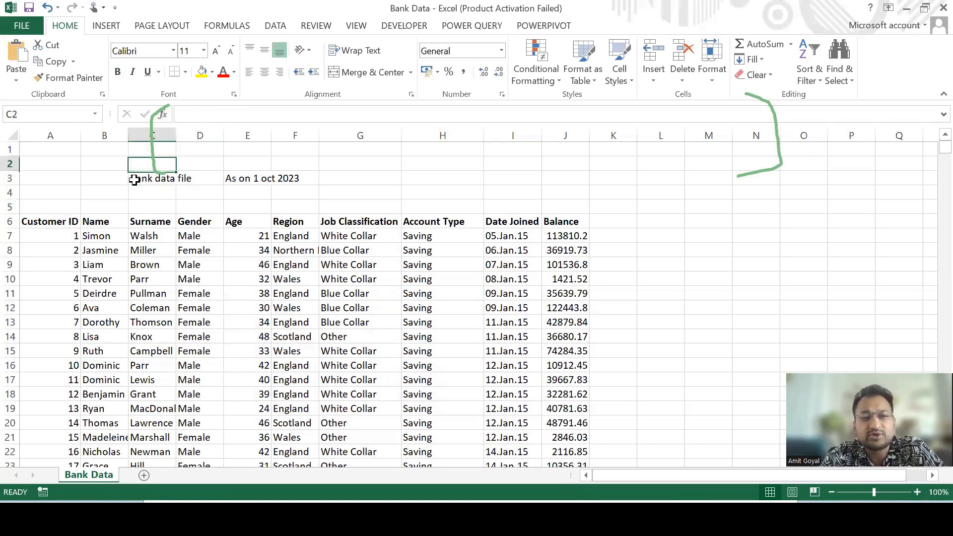
{"action": "key", "text": "alt+Tab"}
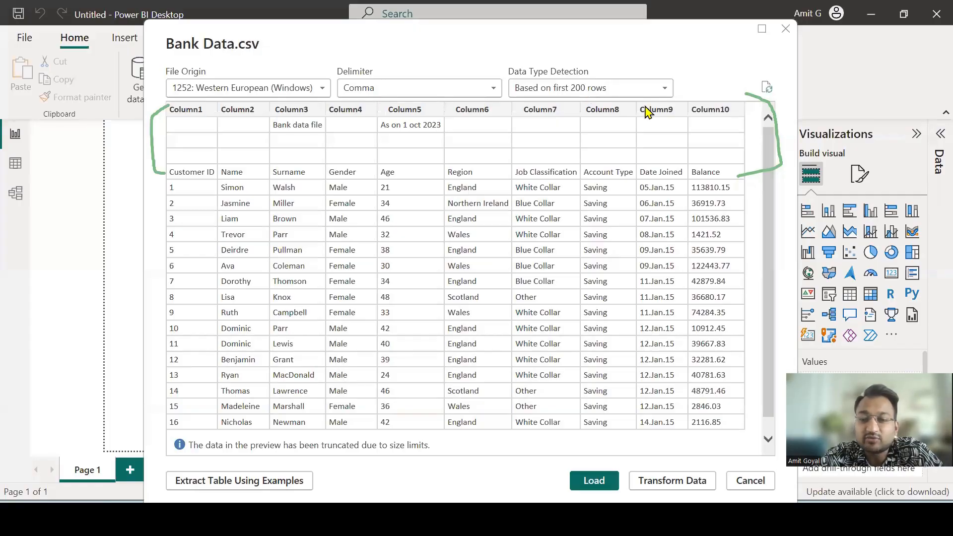
- Load the Bank Data preview into Power Query Editor for transformation and remove the blank rows
{"action": "left_click", "coordinate": [671, 480]}
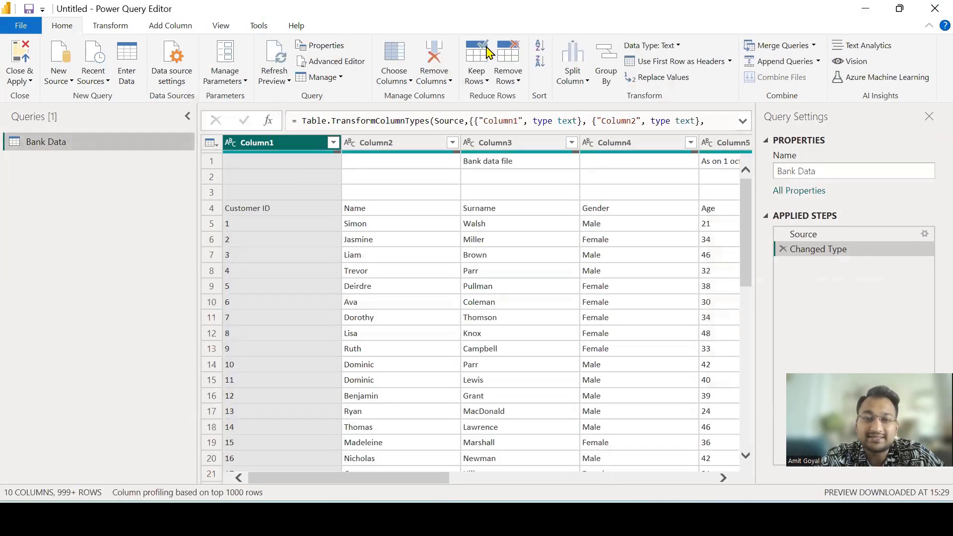
{"action": "left_click_drag", "start_coordinate": [241, 165], "coordinate": [242, 203]}
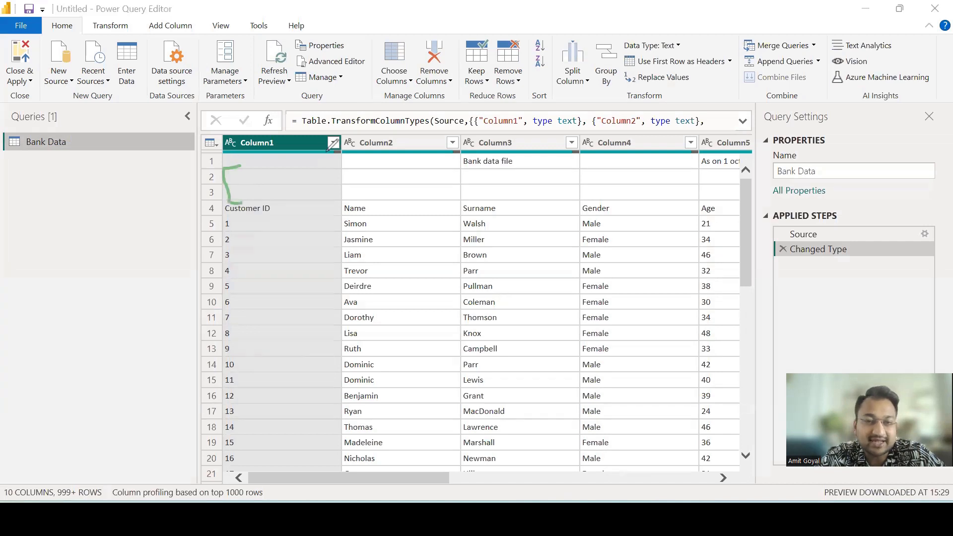
{"action": "mouse_move", "coordinate": [334, 149]}
{"action": "left_mouse_down"}
{"action": "mouse_move", "coordinate": [342, 165]}
{"action": "mouse_move", "coordinate": [334, 151]}
{"action": "left_mouse_up"}
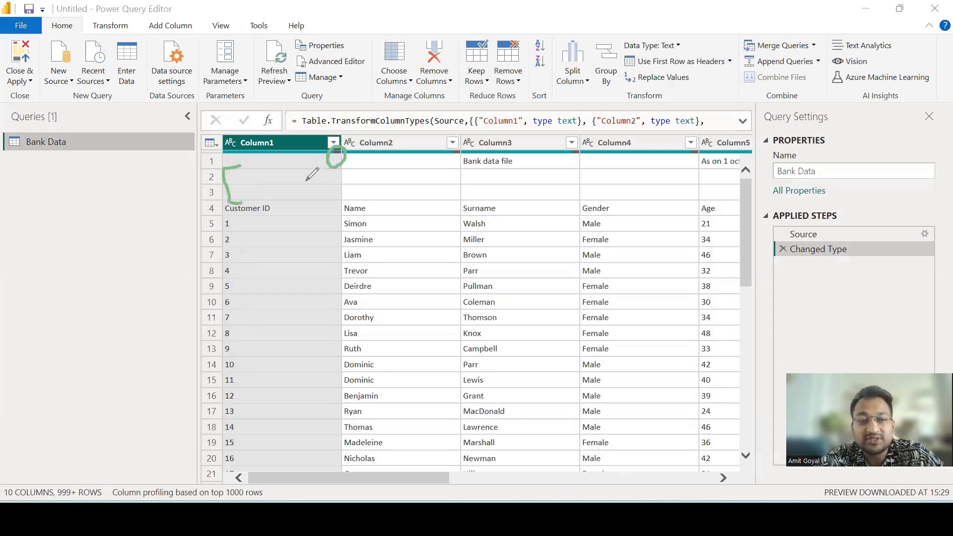
{"action": "left_click_drag", "start_coordinate": [306, 181], "coordinate": [318, 169]}
{"action": "mouse_move", "coordinate": [310, 171]}
{"action": "left_mouse_down"}
{"action": "mouse_move", "coordinate": [318, 168]}
{"action": "mouse_move", "coordinate": [318, 186]}
{"action": "left_mouse_up"}
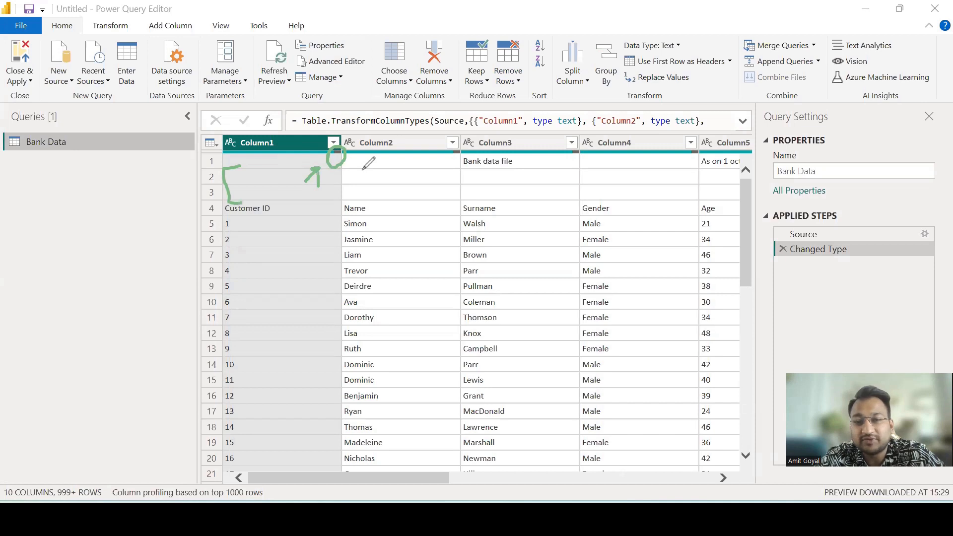
{"action": "left_click", "coordinate": [501, 78]}
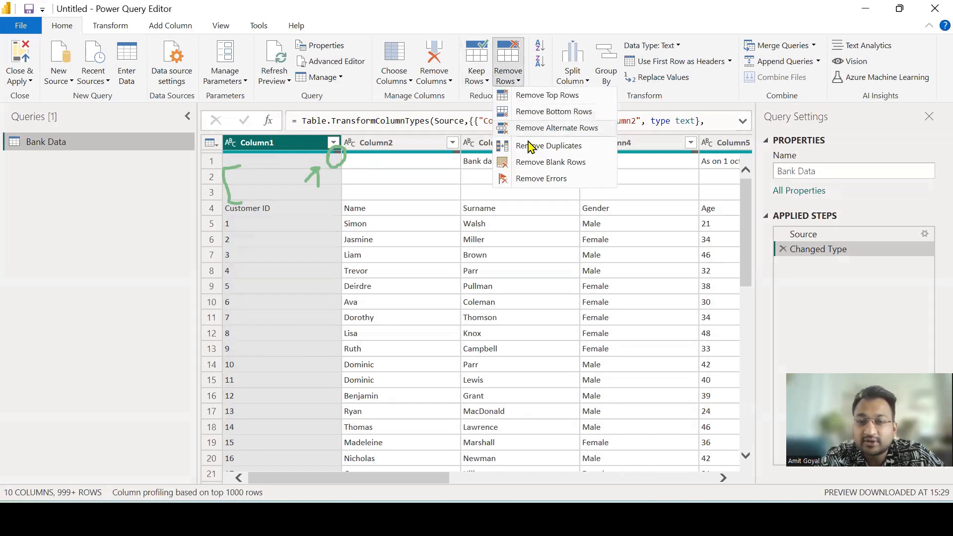
{"action": "left_click", "coordinate": [534, 164]}
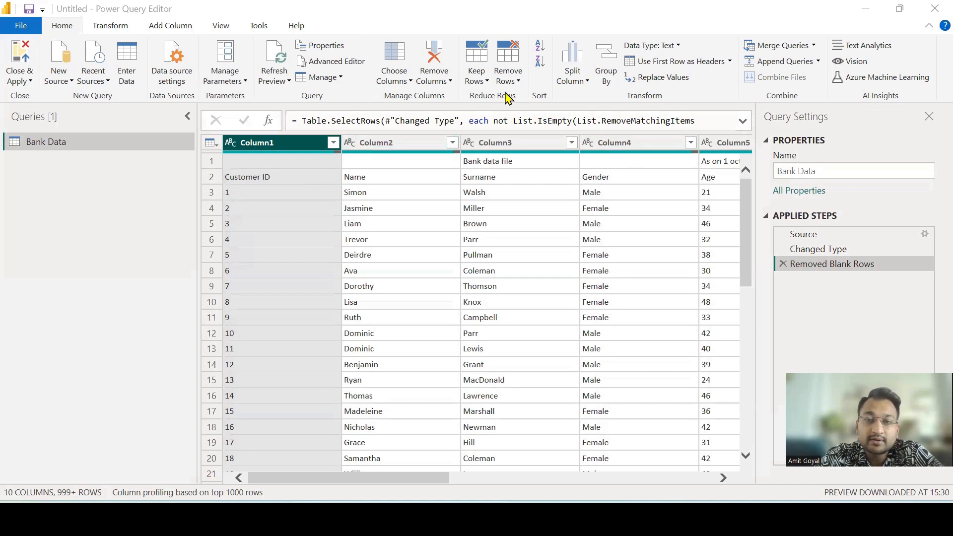
- Remove the top 1 row, containing the "Bank data file" title, from the Bank Data query
{"action": "left_click", "coordinate": [212, 161]}
{"action": "left_click", "coordinate": [487, 163]}
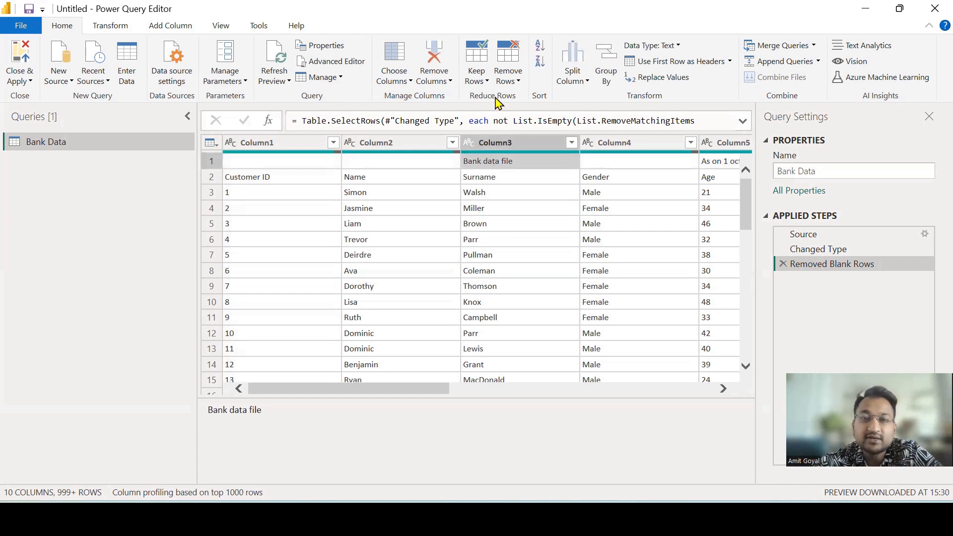
{"action": "left_click", "coordinate": [509, 78]}
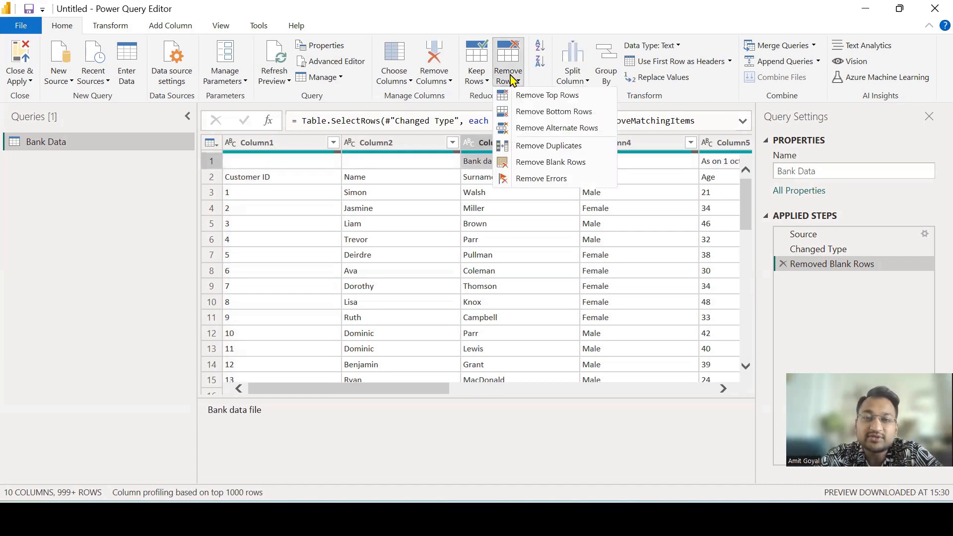
{"action": "left_click", "coordinate": [525, 97]}
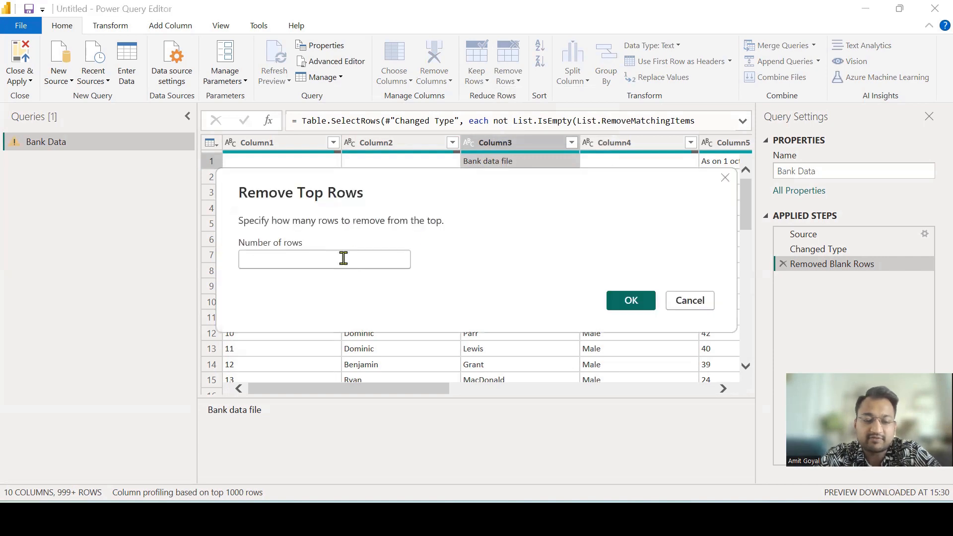
{"action": "type", "text": "1"}
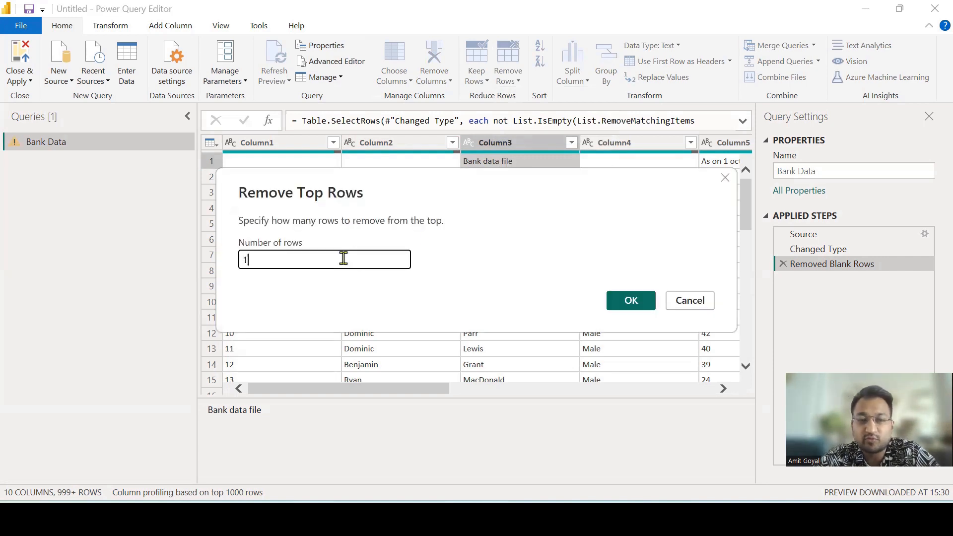
{"action": "left_click", "coordinate": [631, 302]}
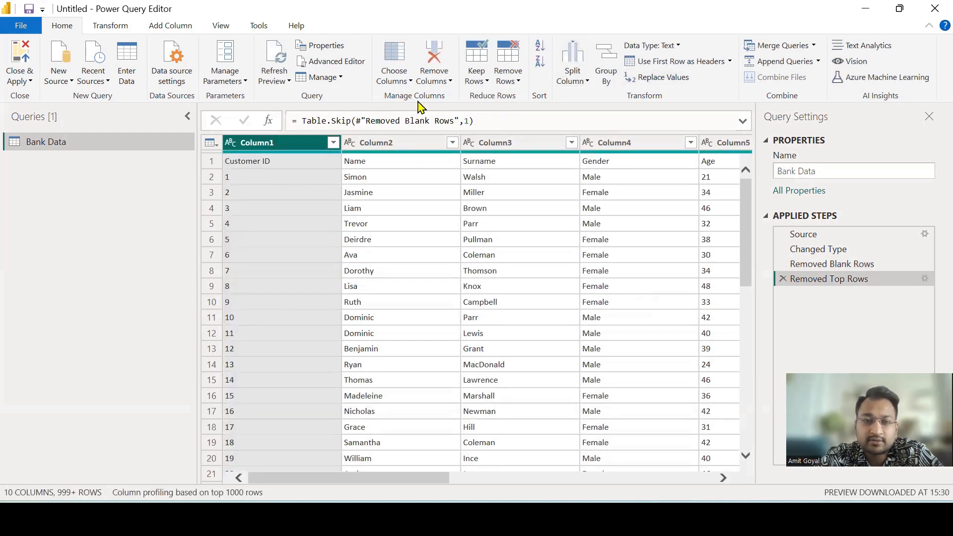
- Promote the first row of the Bank Data query to column headers
{"action": "left_click", "coordinate": [211, 161]}
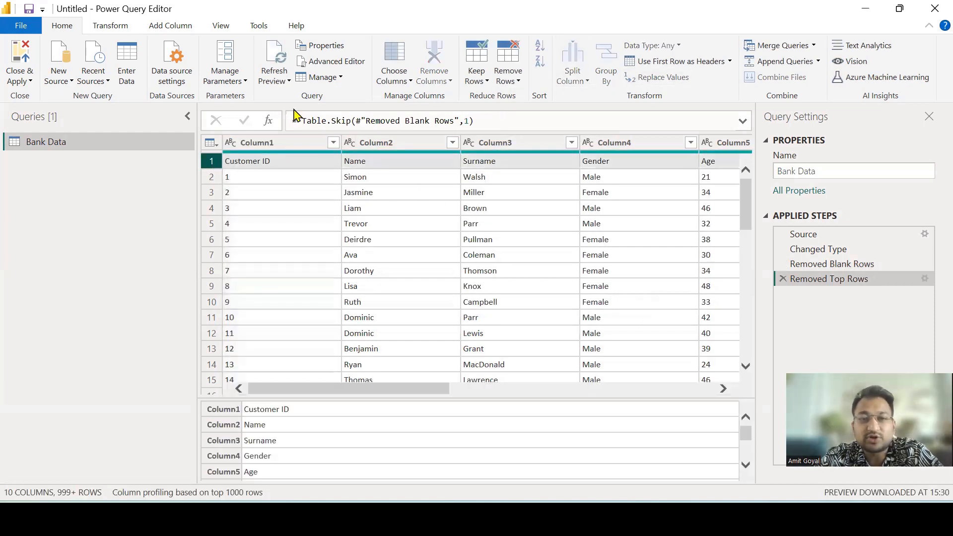
{"action": "left_click", "coordinate": [639, 68]}
{"action": "left_click_drag", "start_coordinate": [637, 54], "coordinate": [728, 51]}
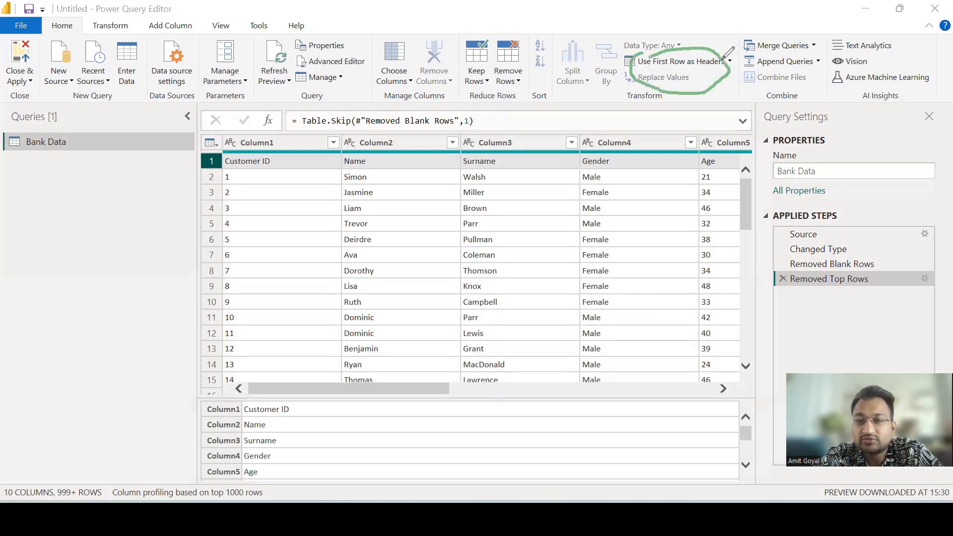
{"action": "left_click", "coordinate": [670, 63]}
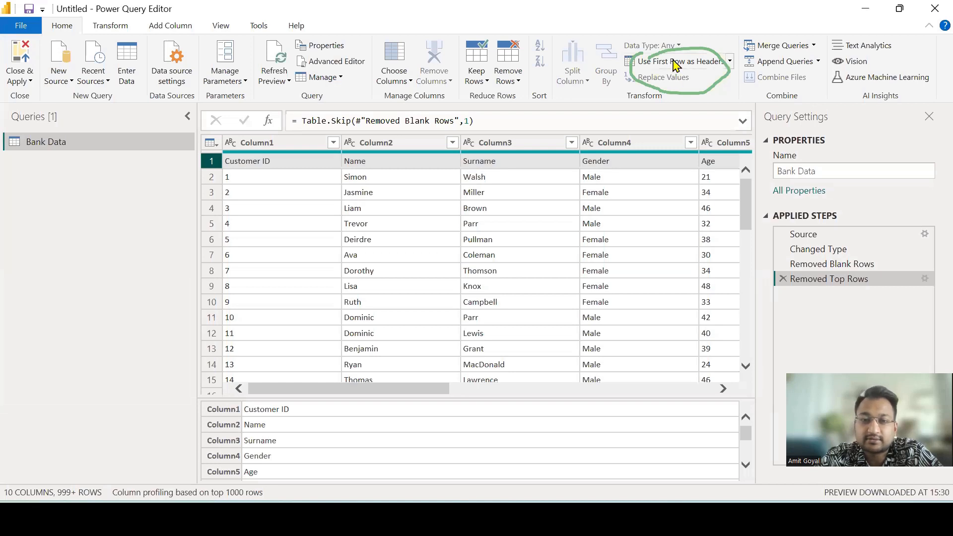
{"action": "left_click", "coordinate": [660, 65]}
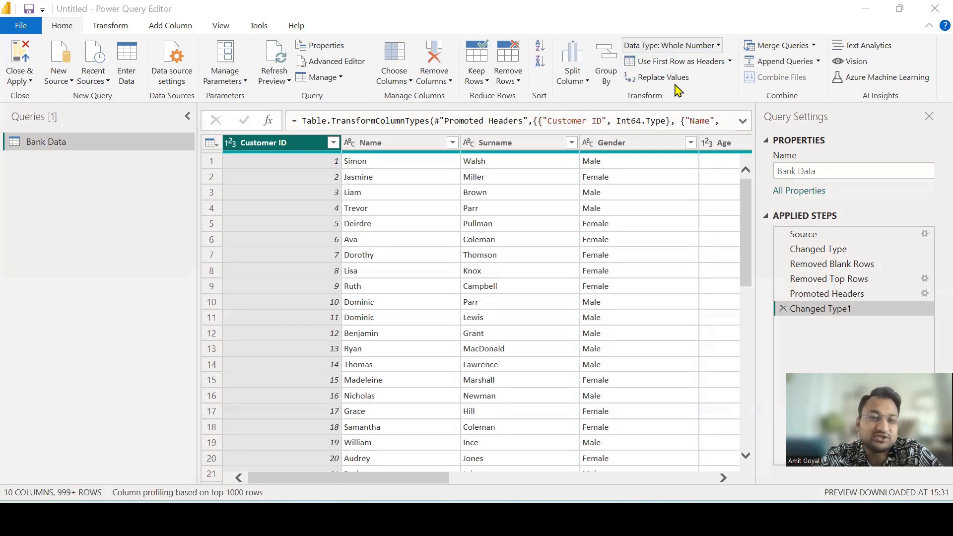
- Close Power Query Editor and apply the Bank Data query changes to the report
{"action": "left_click", "coordinate": [22, 60]}
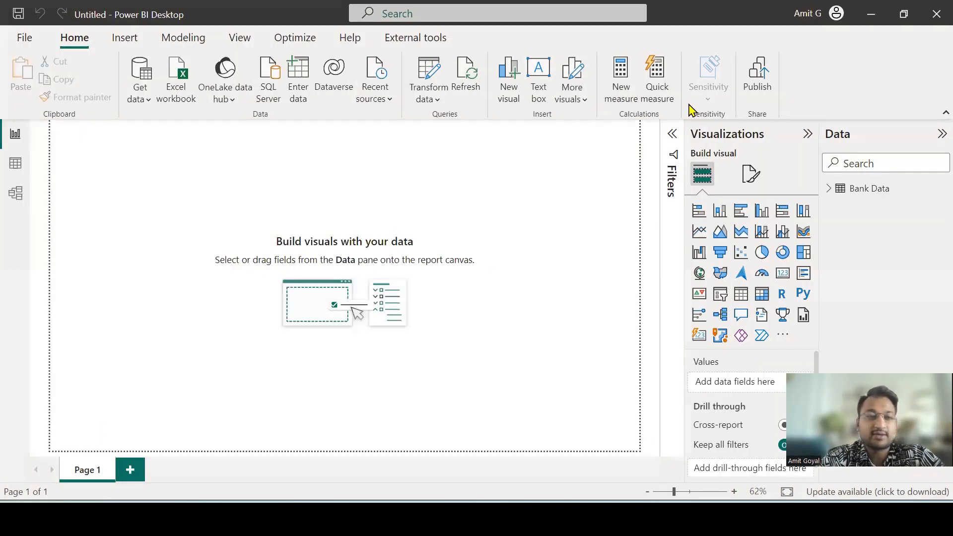
{"action": "mouse_move", "coordinate": [13, 150]}
{"action": "left_mouse_down"}
{"action": "mouse_move", "coordinate": [7, 171]}
{"action": "mouse_move", "coordinate": [16, 148]}
{"action": "left_mouse_up"}
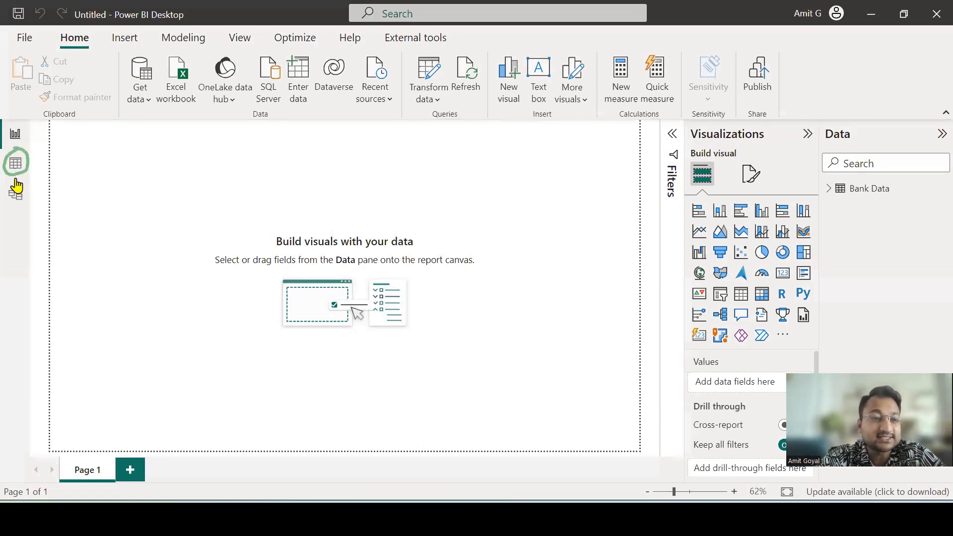
- Look through the loaded Bank Data rows in the table view and return to the report page
{"action": "left_click", "coordinate": [15, 166]}
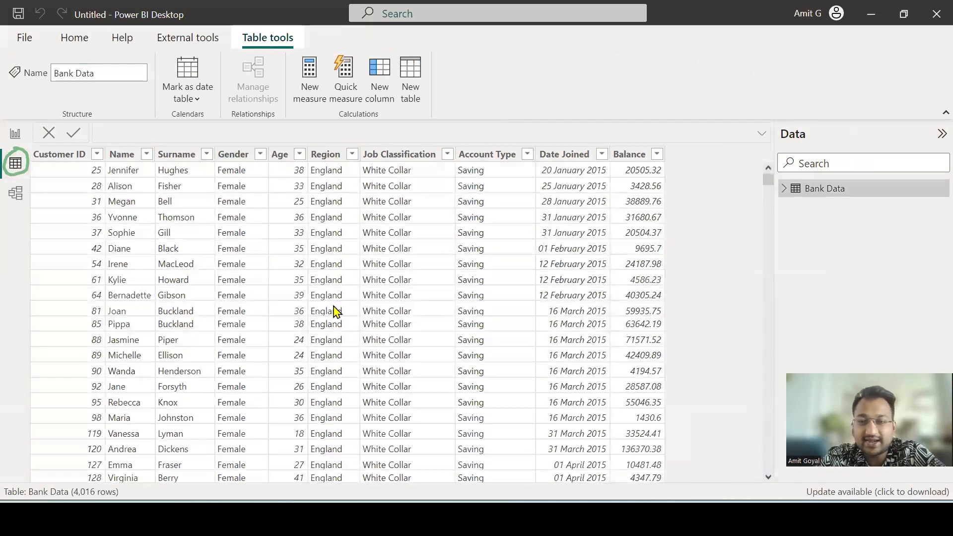
{"action": "scroll", "coordinate": [334, 313], "scroll_direction": "down", "scroll_amount": 2}
{"action": "scroll", "coordinate": [334, 313], "scroll_direction": "down", "scroll_amount": 20}
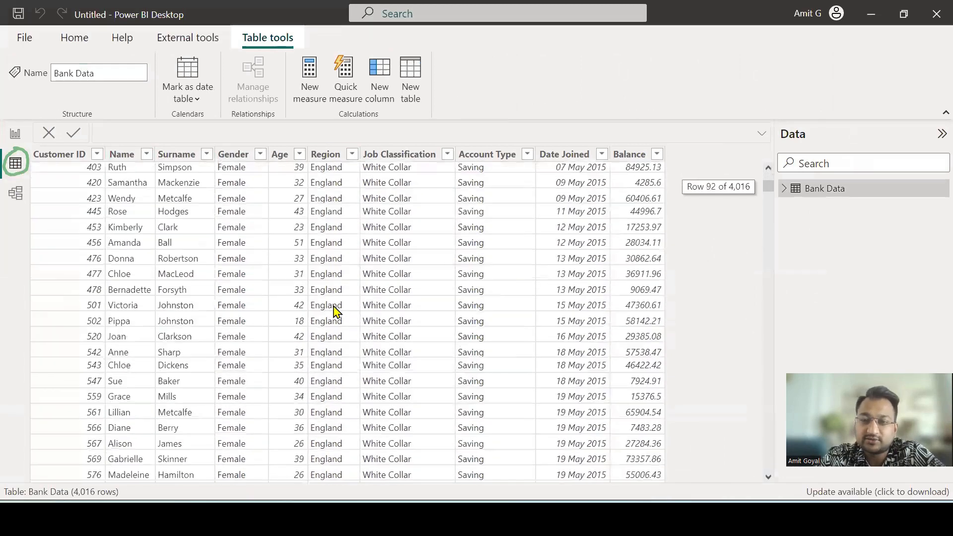
{"action": "scroll", "coordinate": [334, 310], "scroll_direction": "up", "scroll_amount": 5}
{"action": "left_click", "coordinate": [14, 136]}
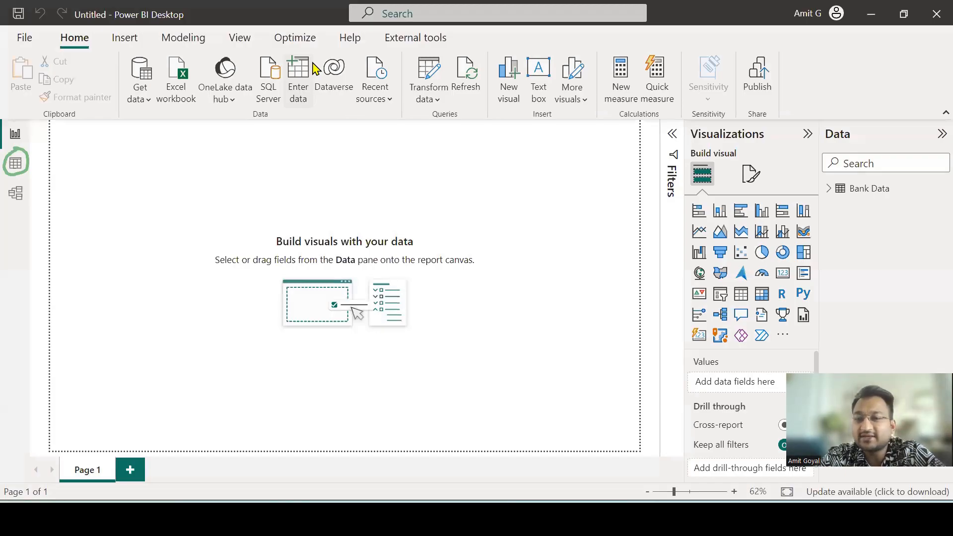
- Add a map visual to the report page, place it near the upper-left corner and enlarge it
{"action": "left_click_drag", "start_coordinate": [706, 282], "coordinate": [700, 253]}
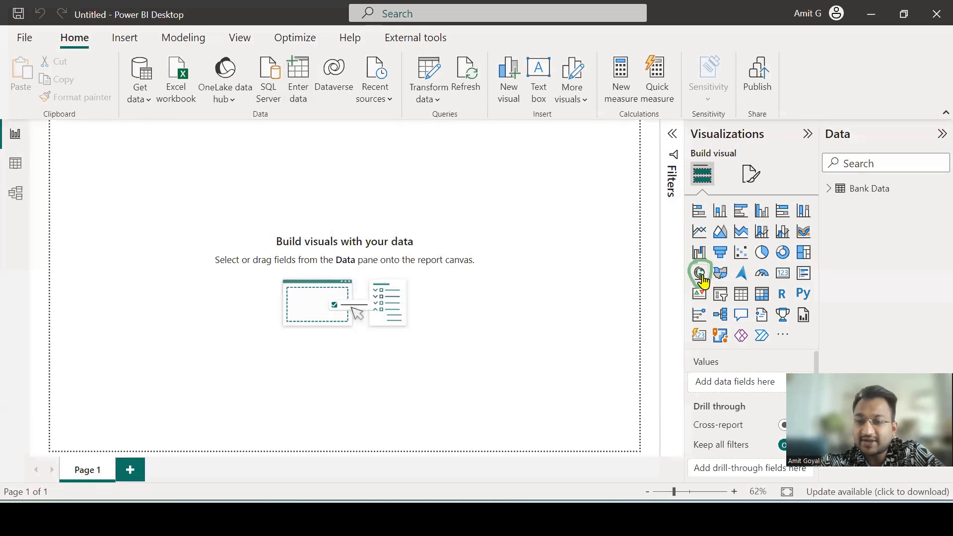
{"action": "left_click_drag", "start_coordinate": [701, 280], "coordinate": [85, 164]}
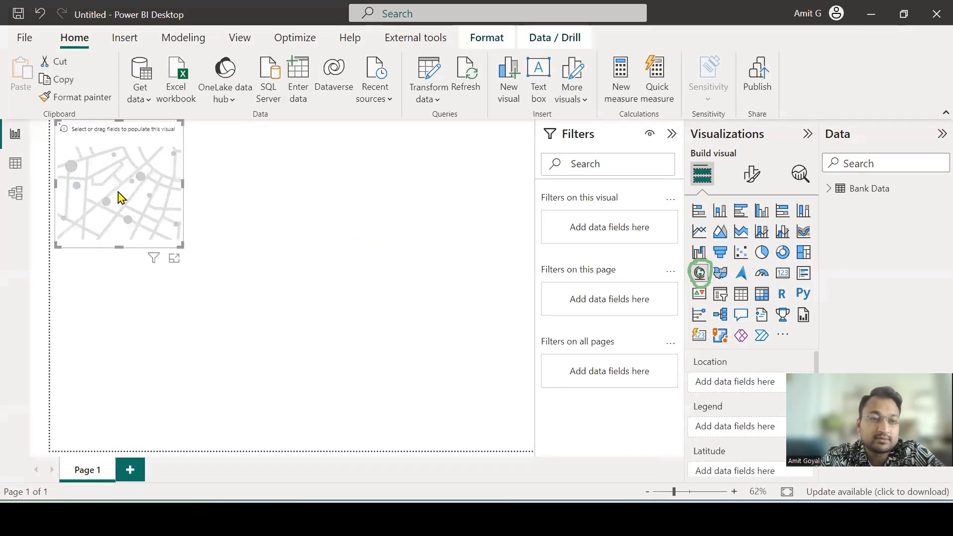
{"action": "left_click_drag", "start_coordinate": [154, 247], "coordinate": [208, 285]}
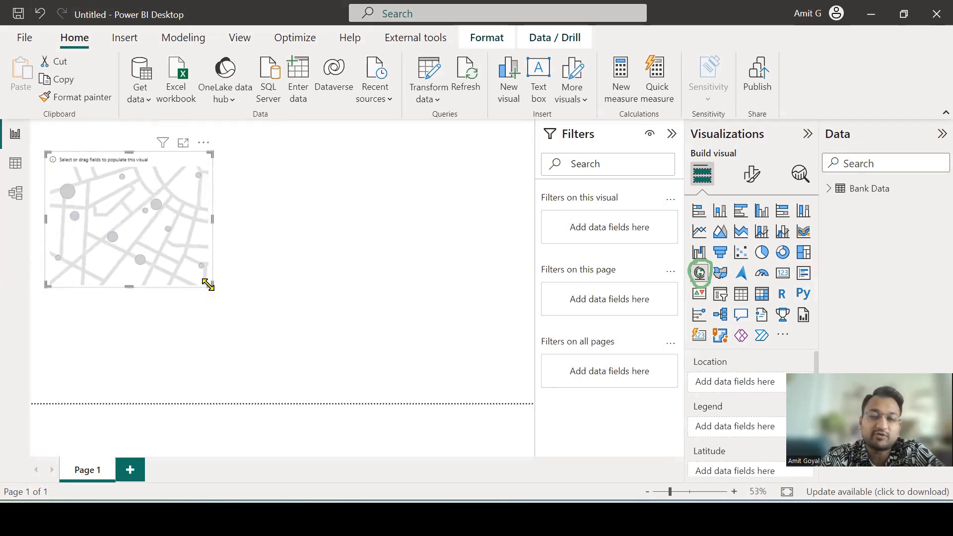
- Set the map's location to Region and its bubble size to the count of Customer ID from Bank Data
{"action": "left_click", "coordinate": [828, 189]}
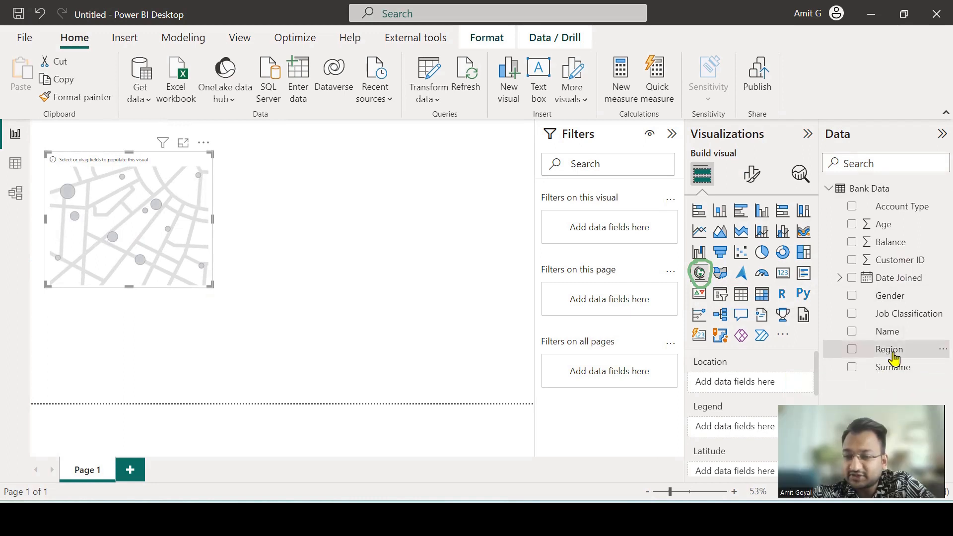
{"action": "left_click_drag", "start_coordinate": [893, 353], "coordinate": [772, 389]}
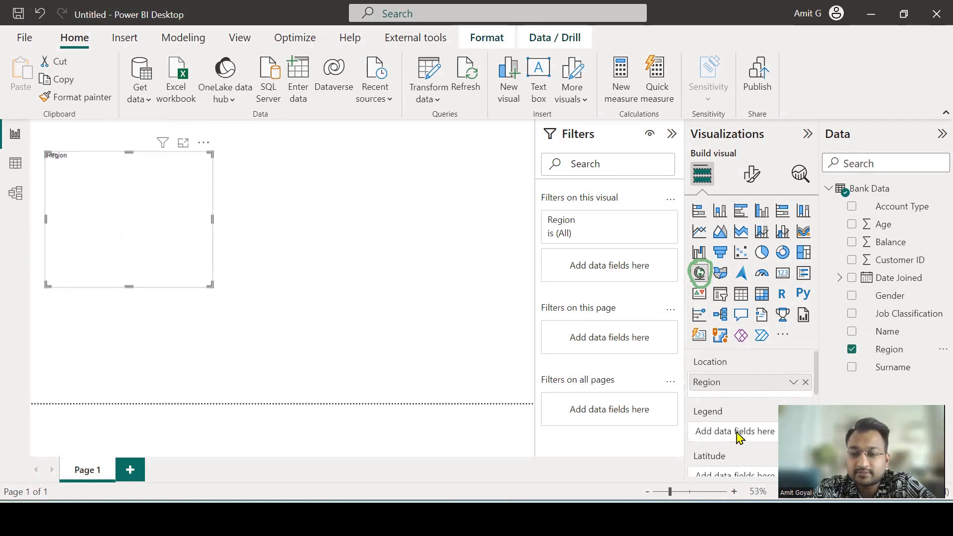
{"action": "scroll", "coordinate": [738, 436], "scroll_direction": "down", "scroll_amount": 3}
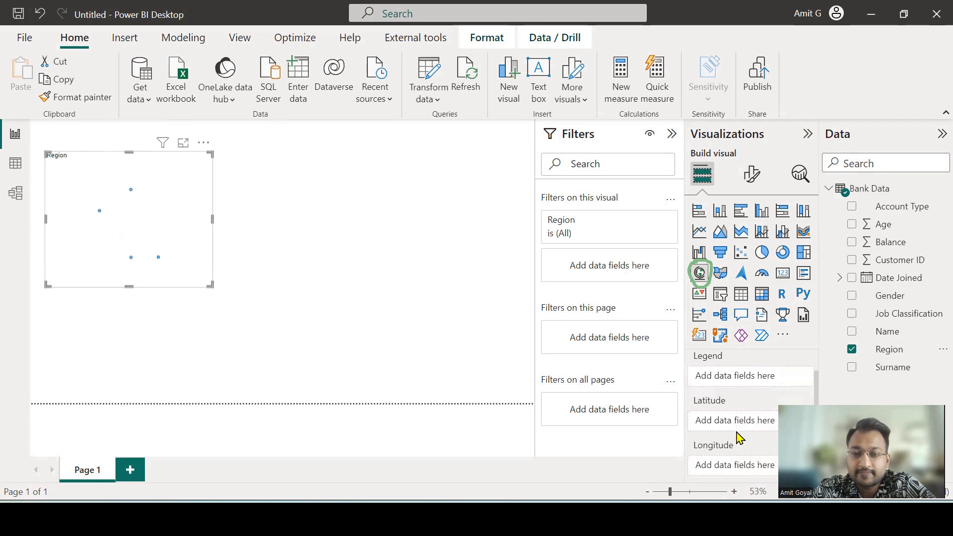
{"action": "scroll", "coordinate": [738, 437], "scroll_direction": "down", "scroll_amount": 3}
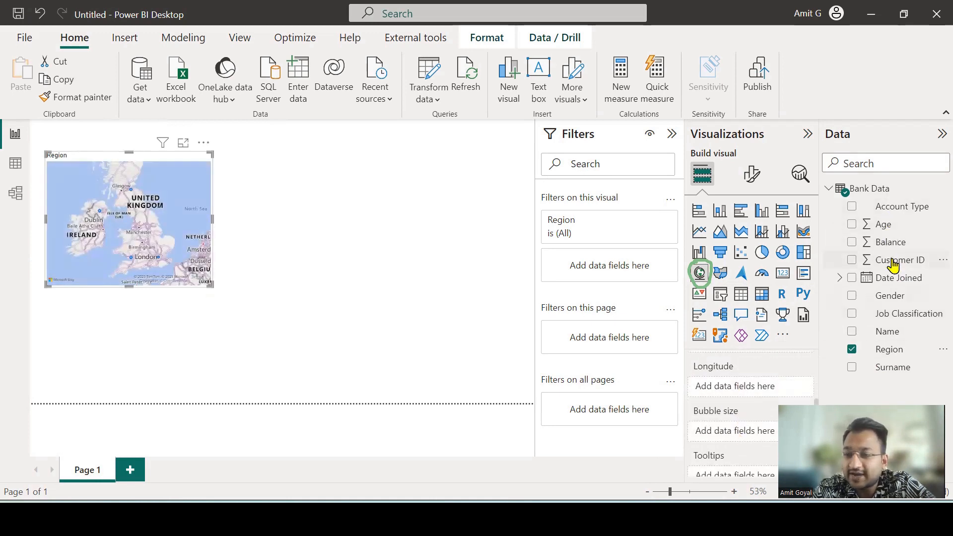
{"action": "left_click_drag", "start_coordinate": [892, 265], "coordinate": [748, 438]}
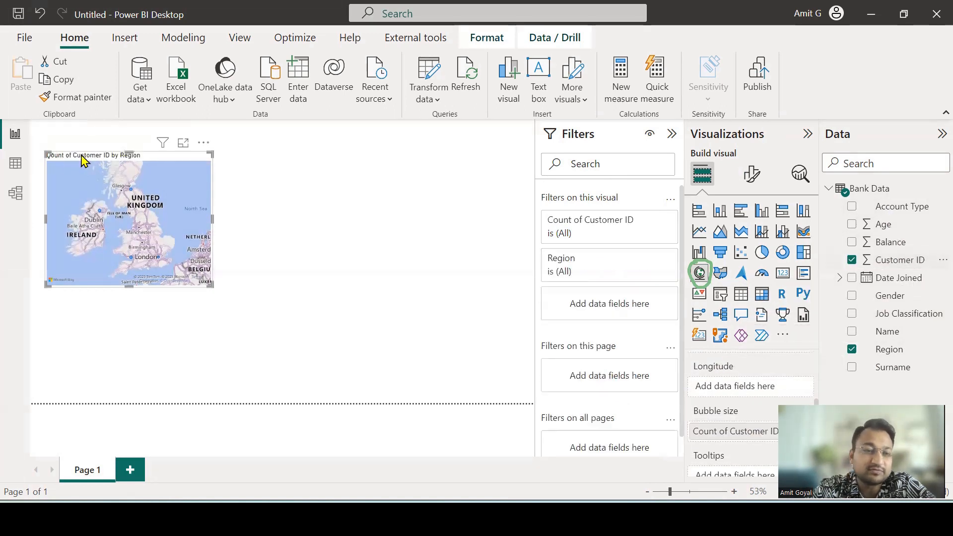
- Enlarge the map in focus mode, check the customer count of the region bubbles and return to the report
{"action": "left_click", "coordinate": [183, 144]}
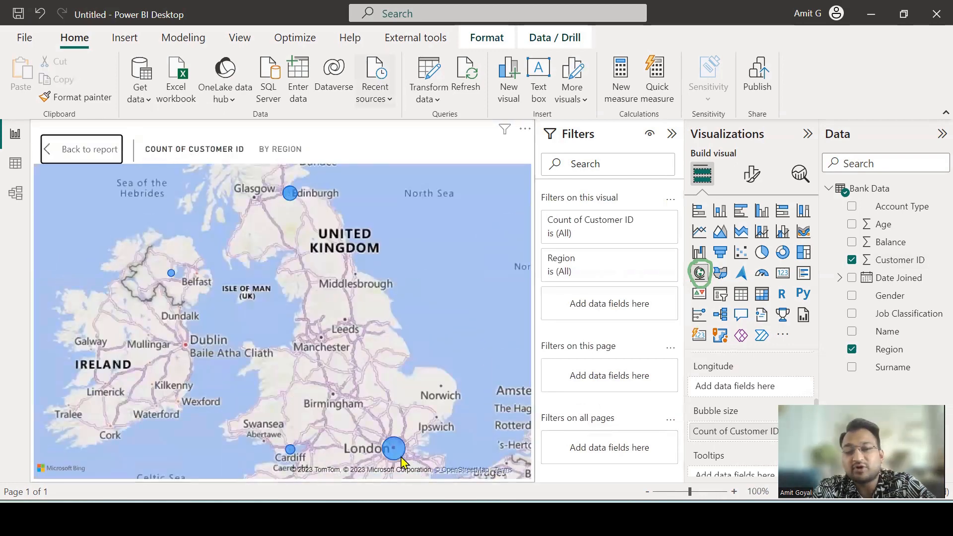
{"action": "mouse_move", "coordinate": [394, 454]}
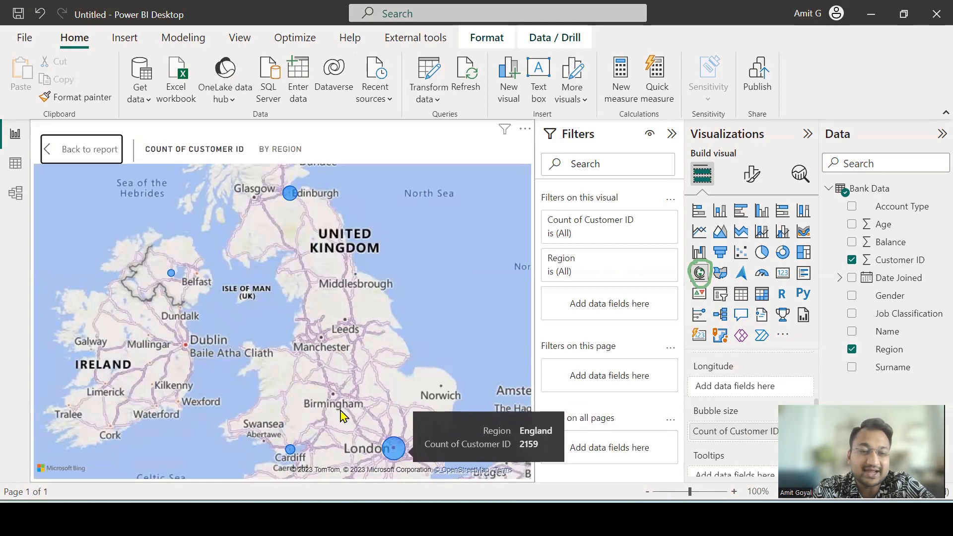
{"action": "mouse_move", "coordinate": [295, 200]}
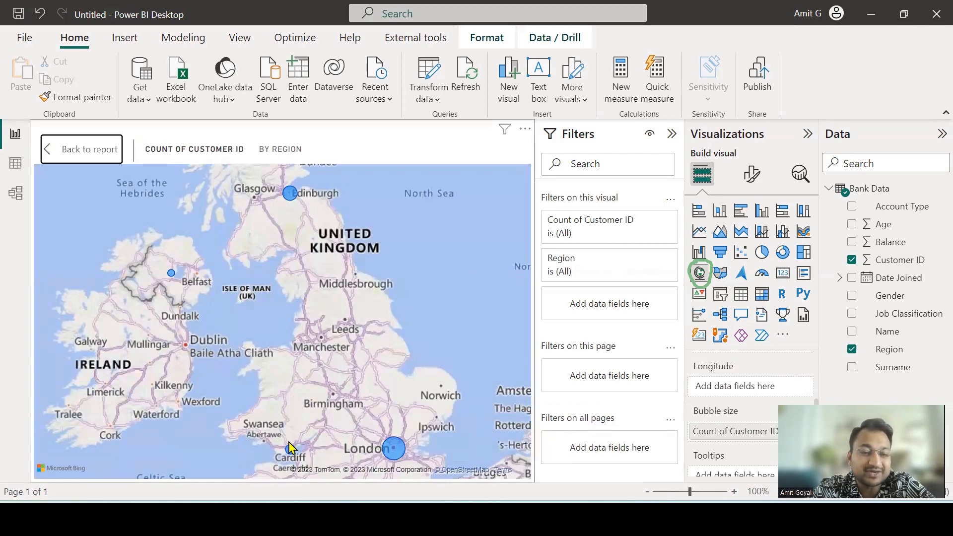
{"action": "mouse_move", "coordinate": [291, 449]}
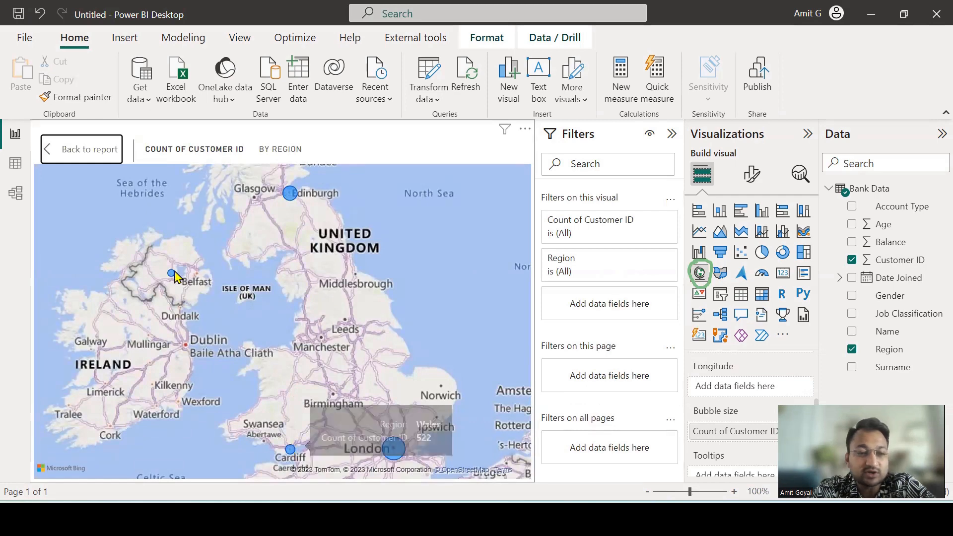
{"action": "left_click", "coordinate": [80, 155]}
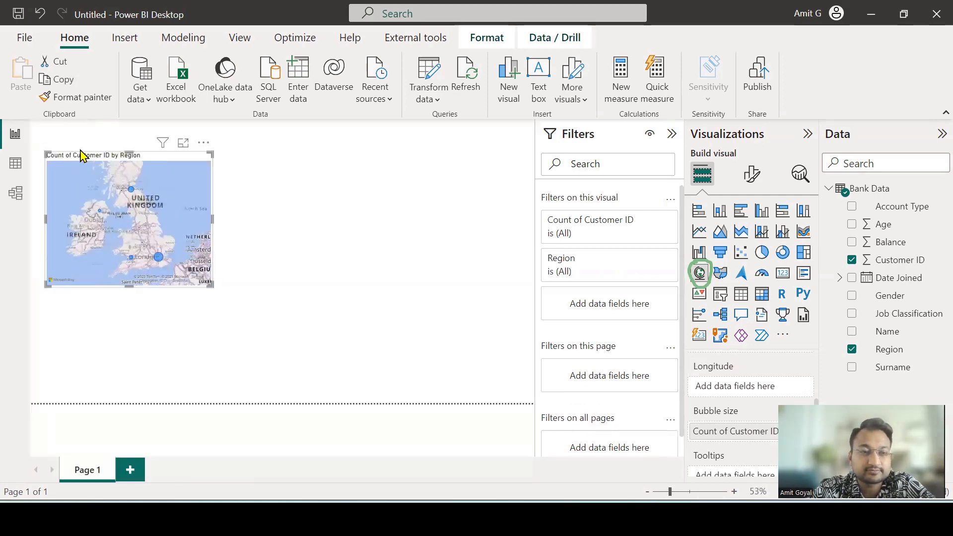
- Shift the map visual slightly down on the report page and deselect it
{"action": "left_click_drag", "start_coordinate": [133, 167], "coordinate": [125, 168]}
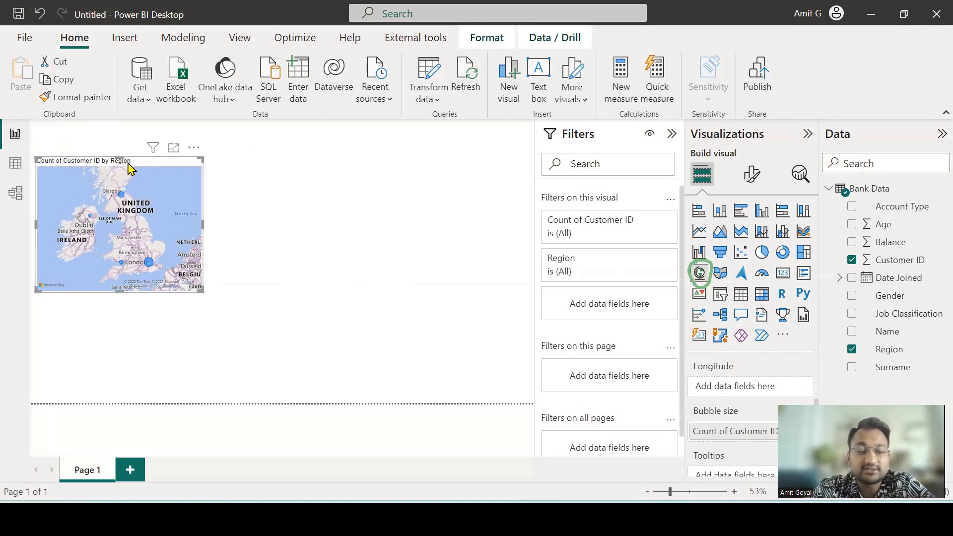
{"action": "left_click_drag", "start_coordinate": [130, 169], "coordinate": [137, 170]}
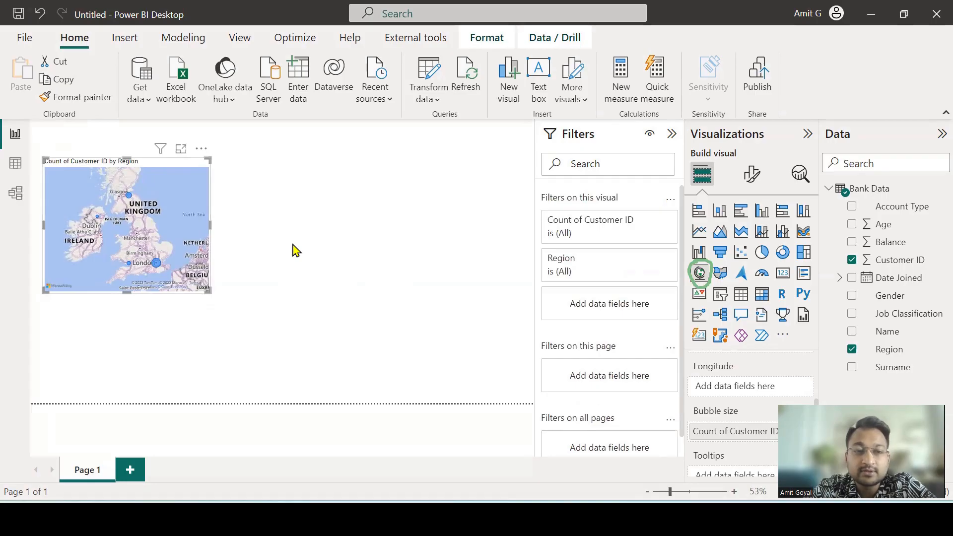
{"action": "left_click", "coordinate": [291, 249]}
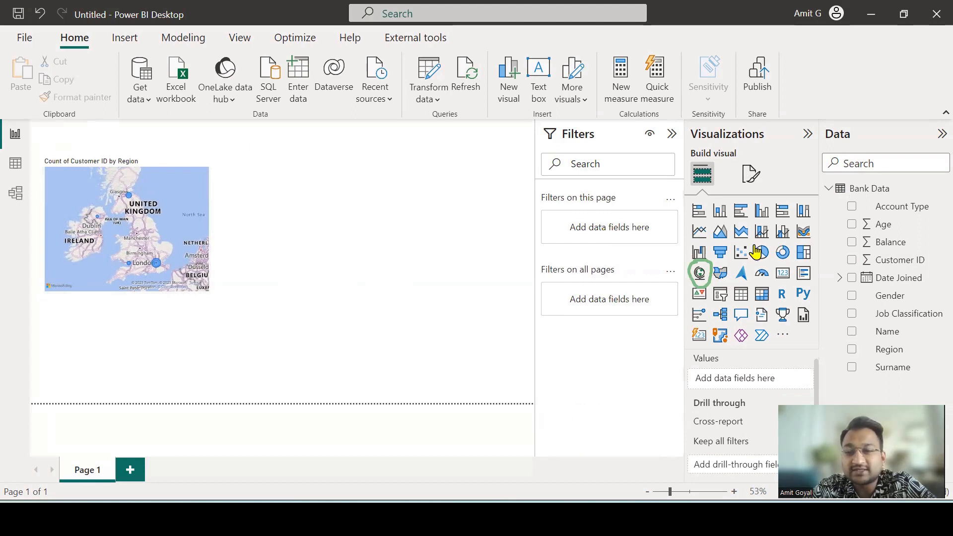
- Add a donut chart beside the map at the same size, with Gender as legend and the count of Customer ID as values
{"action": "left_click", "coordinate": [780, 254]}
{"action": "left_click_drag", "start_coordinate": [162, 349], "coordinate": [333, 214]}
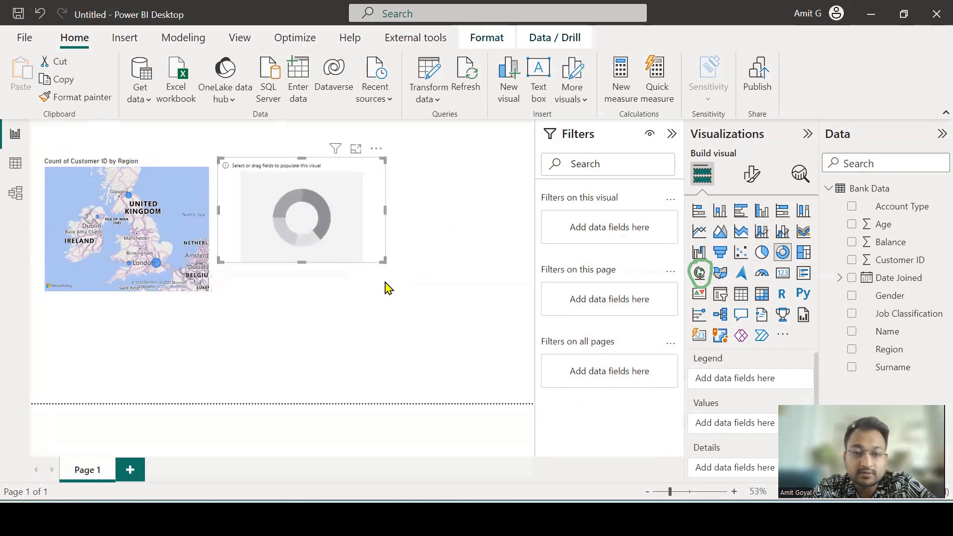
{"action": "left_click_drag", "start_coordinate": [385, 290], "coordinate": [382, 292]}
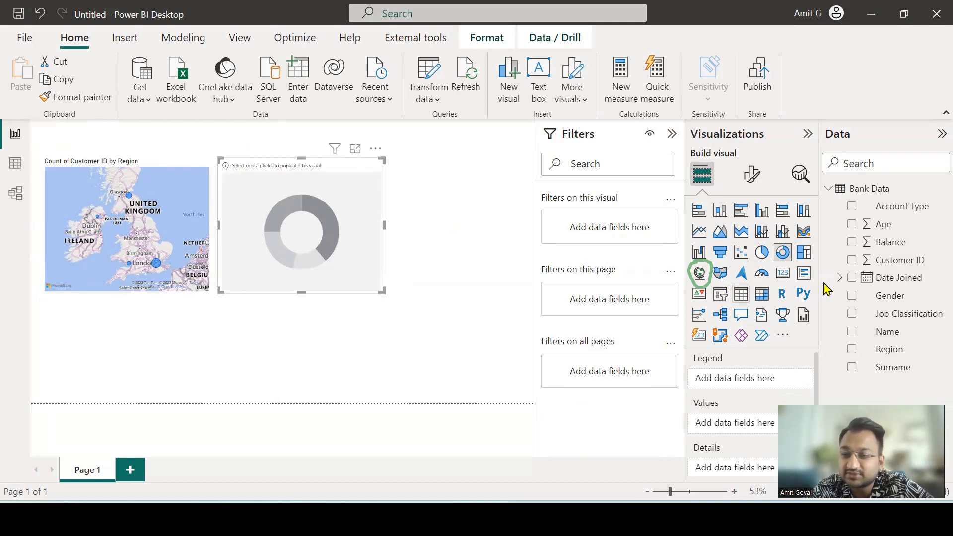
{"action": "left_click_drag", "start_coordinate": [881, 301], "coordinate": [762, 381]}
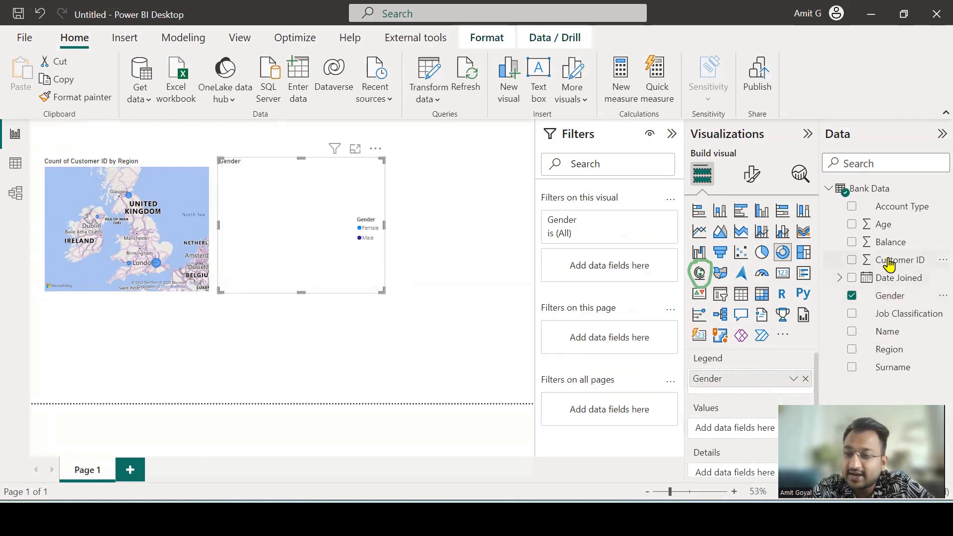
{"action": "left_click_drag", "start_coordinate": [874, 259], "coordinate": [742, 428]}
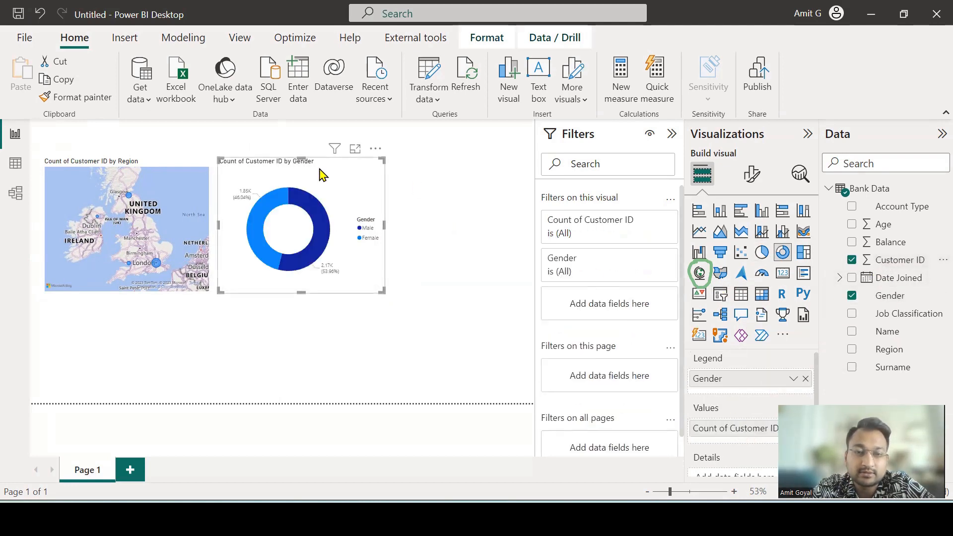
- Set the legend position of the gender donut chart to Bottom center
{"action": "left_click", "coordinate": [752, 175]}
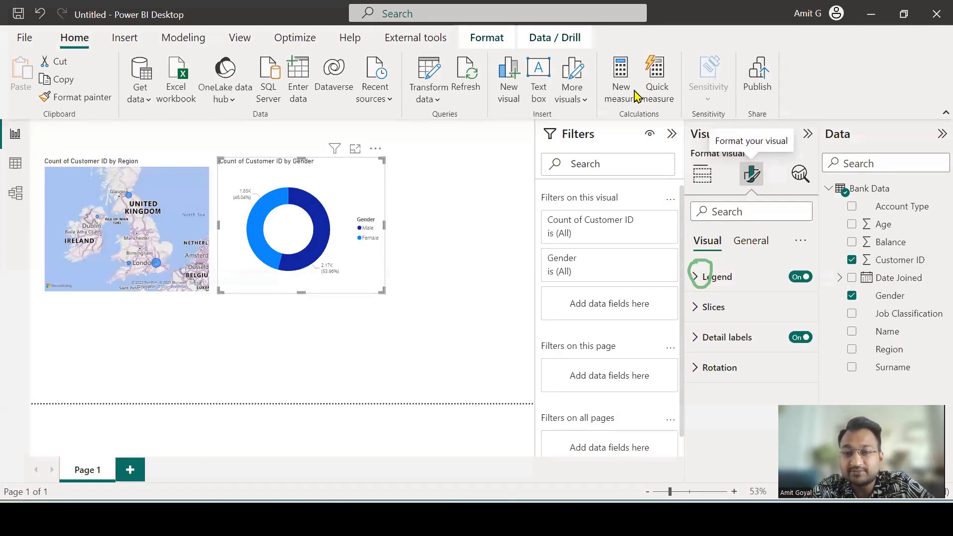
{"action": "left_click", "coordinate": [696, 281]}
{"action": "left_click", "coordinate": [741, 354]}
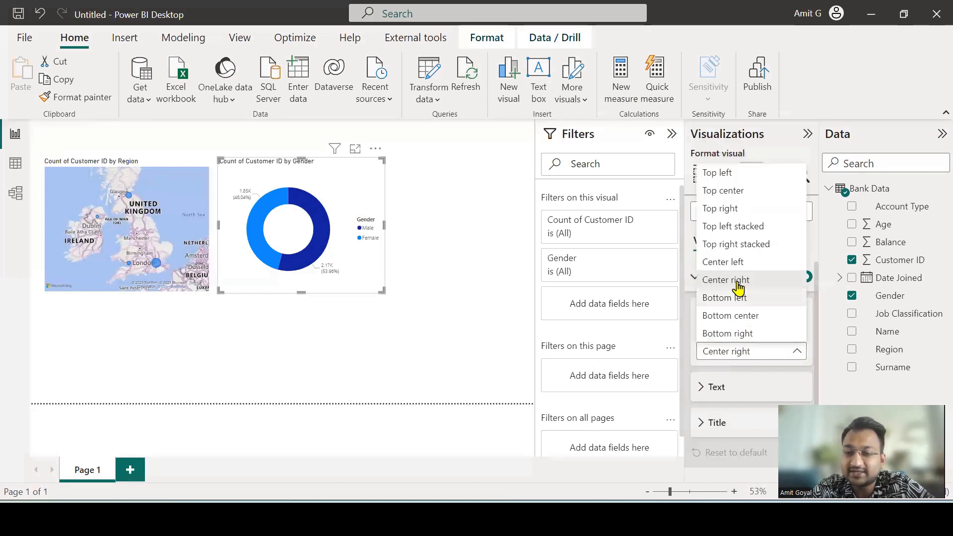
{"action": "left_click", "coordinate": [741, 319]}
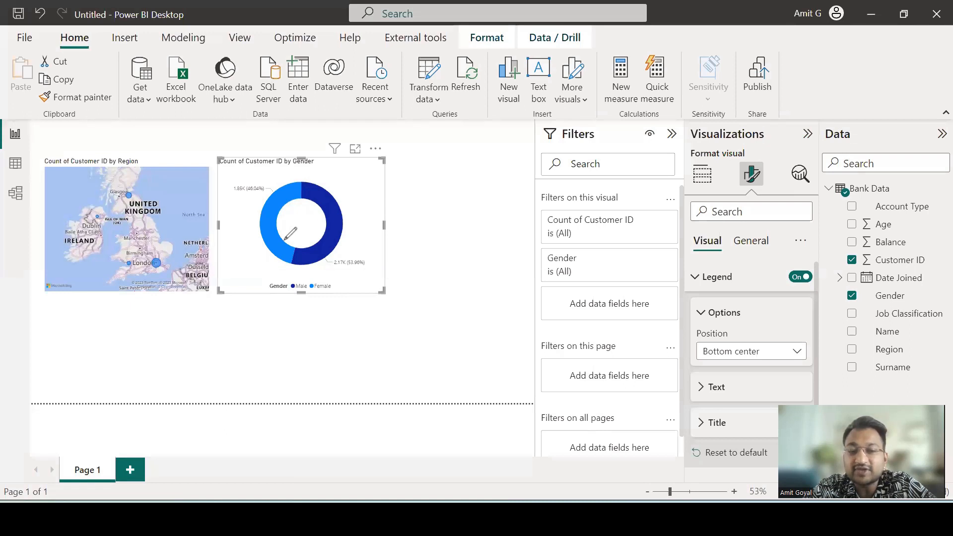
{"action": "mouse_move", "coordinate": [285, 238]}
{"action": "left_mouse_down"}
{"action": "mouse_move", "coordinate": [303, 209]}
{"action": "mouse_move", "coordinate": [282, 212]}
{"action": "left_mouse_up"}
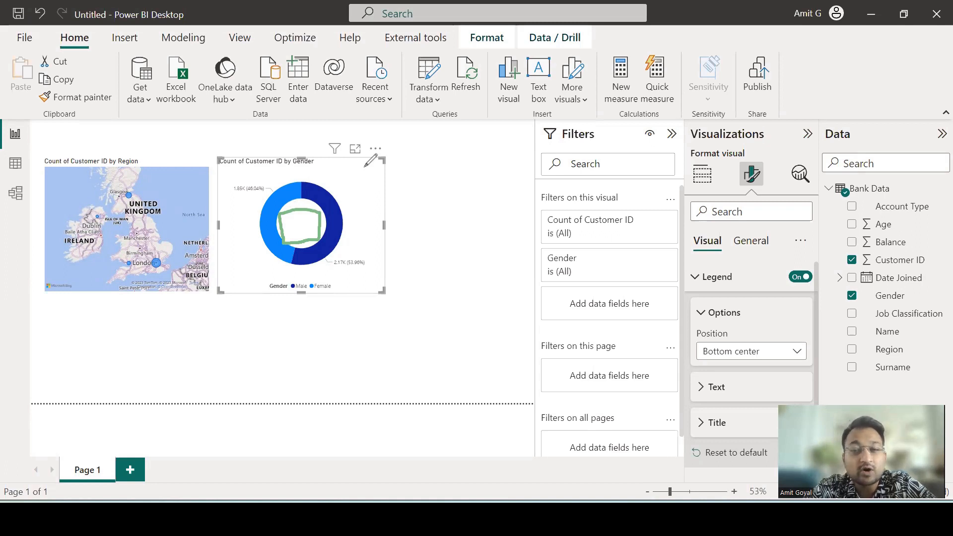
{"action": "key", "text": "Escape"}
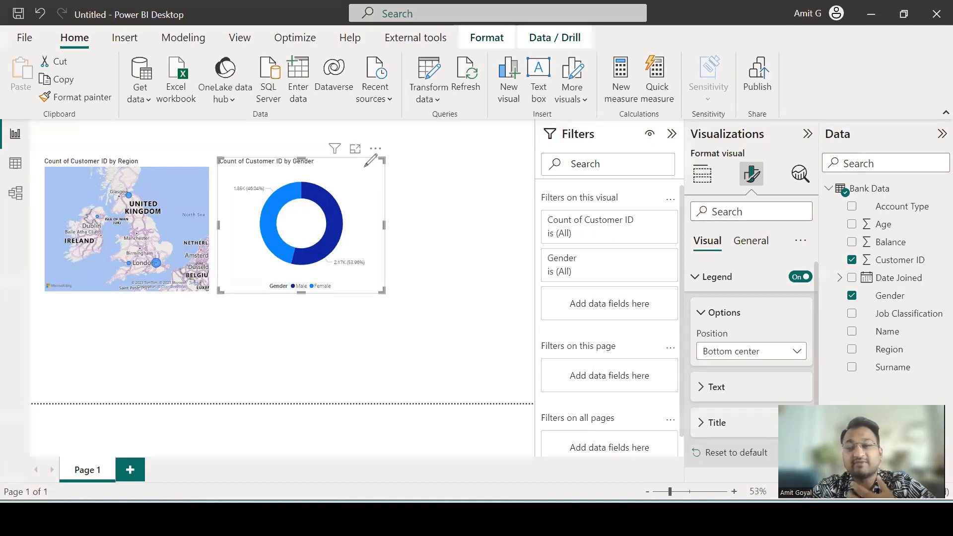
- Add a card showing the count of Customer ID below the map and shrink it to about half the map's width
{"action": "left_click", "coordinate": [486, 202]}
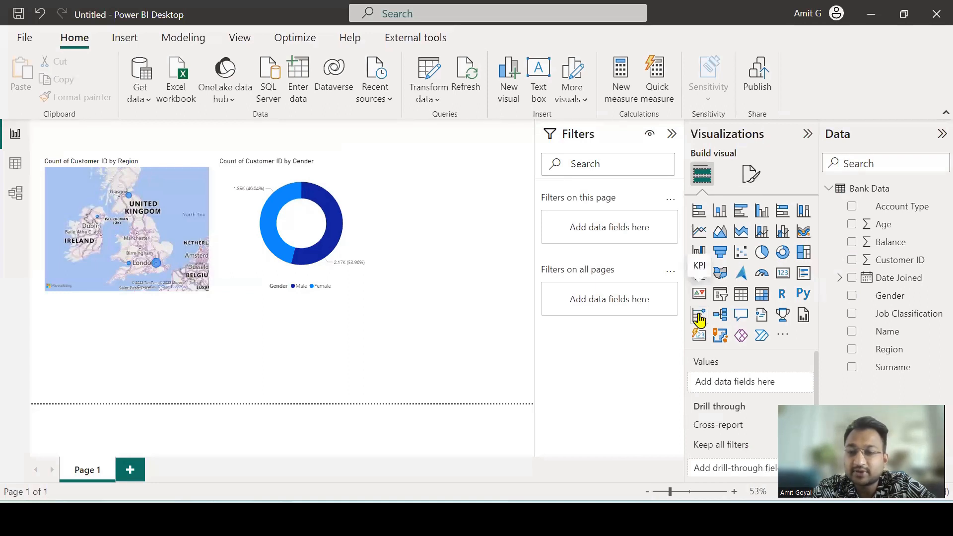
{"action": "left_click", "coordinate": [781, 274]}
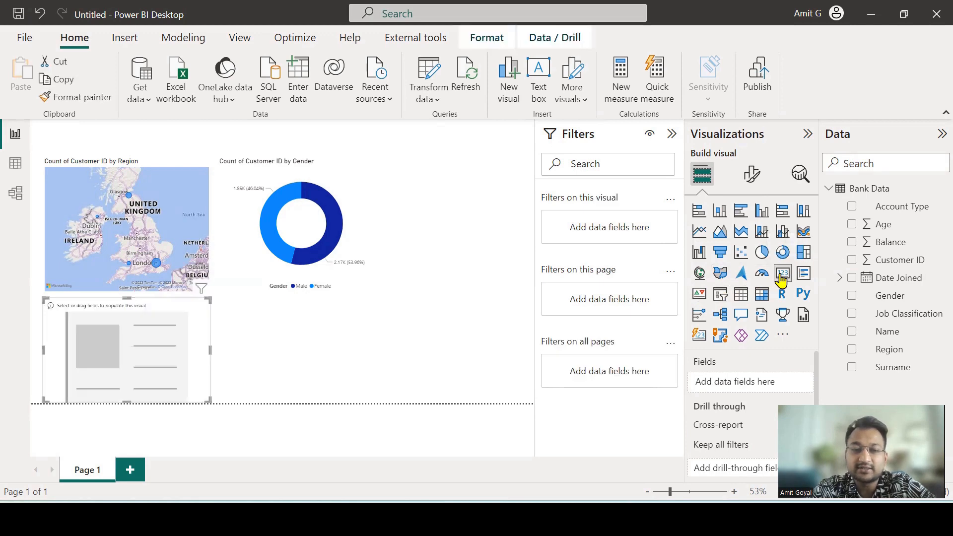
{"action": "left_click_drag", "start_coordinate": [902, 259], "coordinate": [774, 384]}
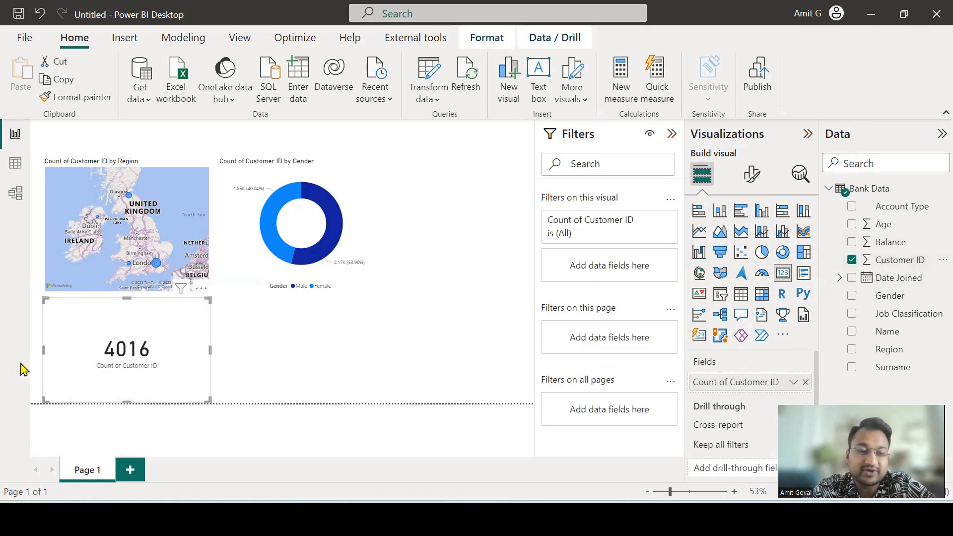
{"action": "left_click_drag", "start_coordinate": [210, 400], "coordinate": [133, 354]}
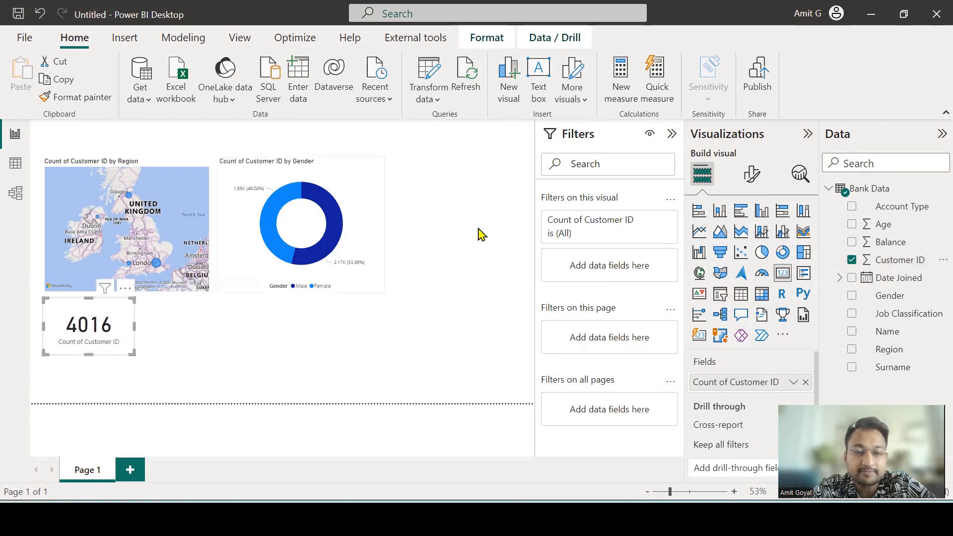
- Turn off the customer count card's category label and make its callout value bold at font size 20
{"action": "left_click", "coordinate": [751, 174]}
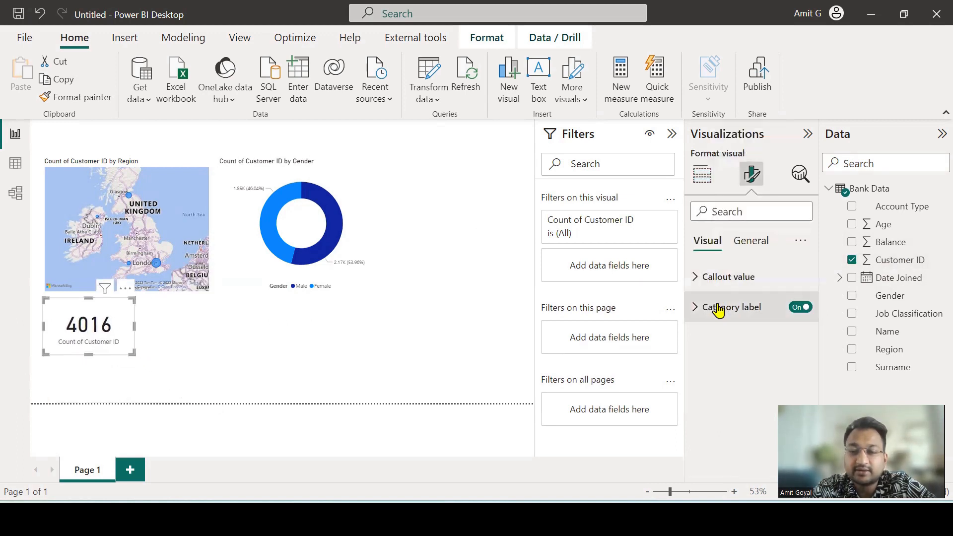
{"action": "left_click", "coordinate": [799, 310]}
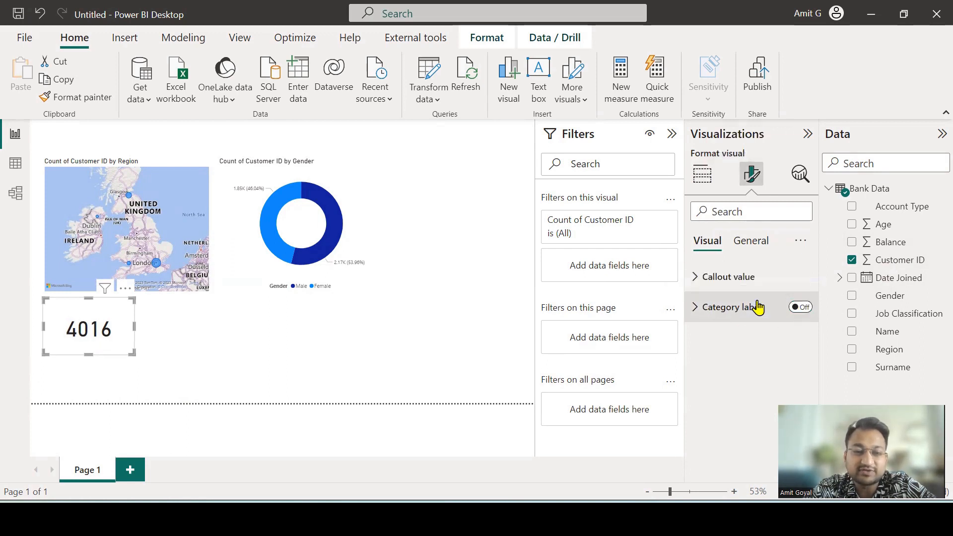
{"action": "left_click", "coordinate": [693, 288]}
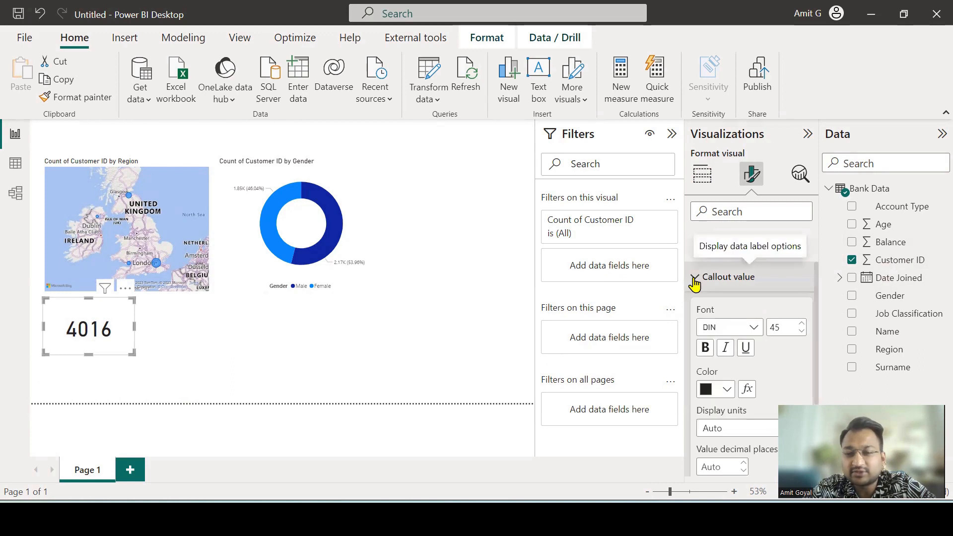
{"action": "double_click", "coordinate": [774, 326]}
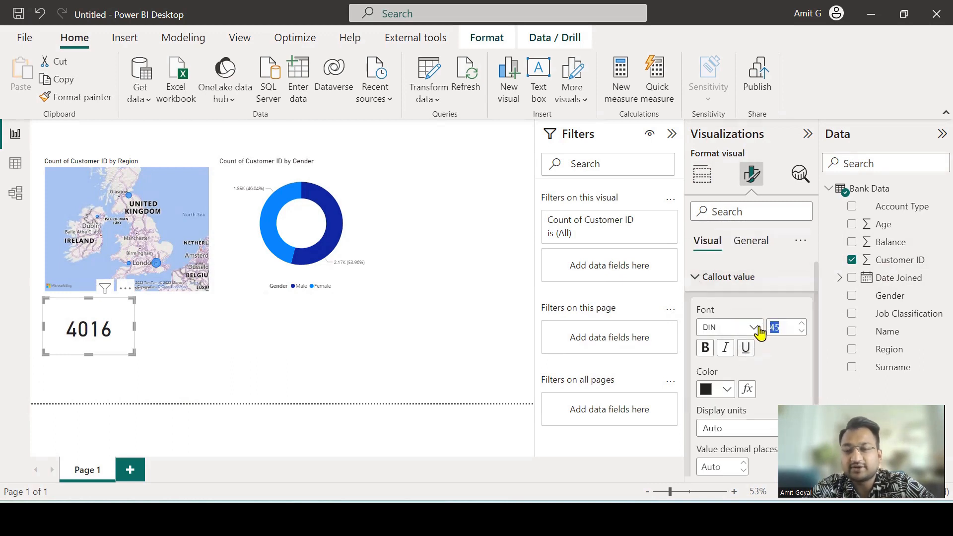
{"action": "type", "text": "20"}
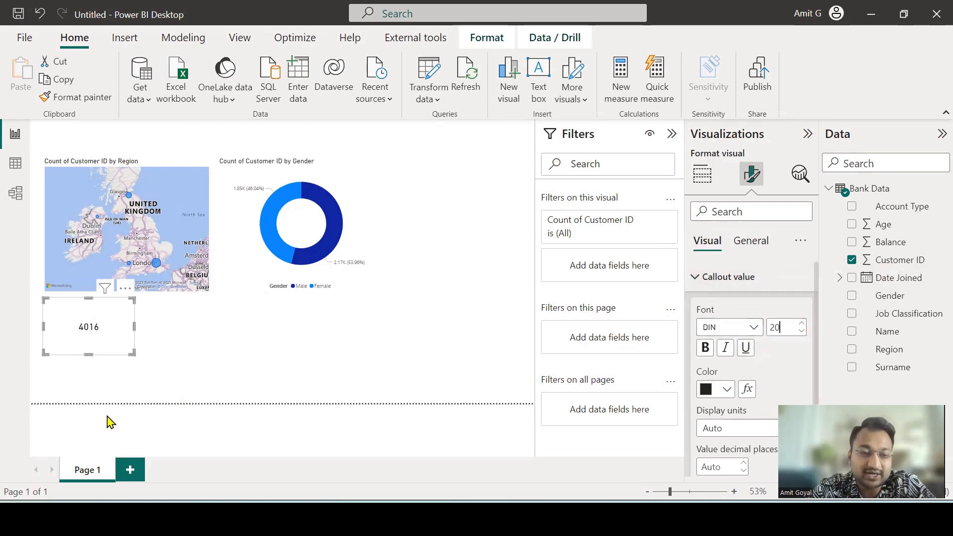
{"action": "left_click", "coordinate": [705, 348]}
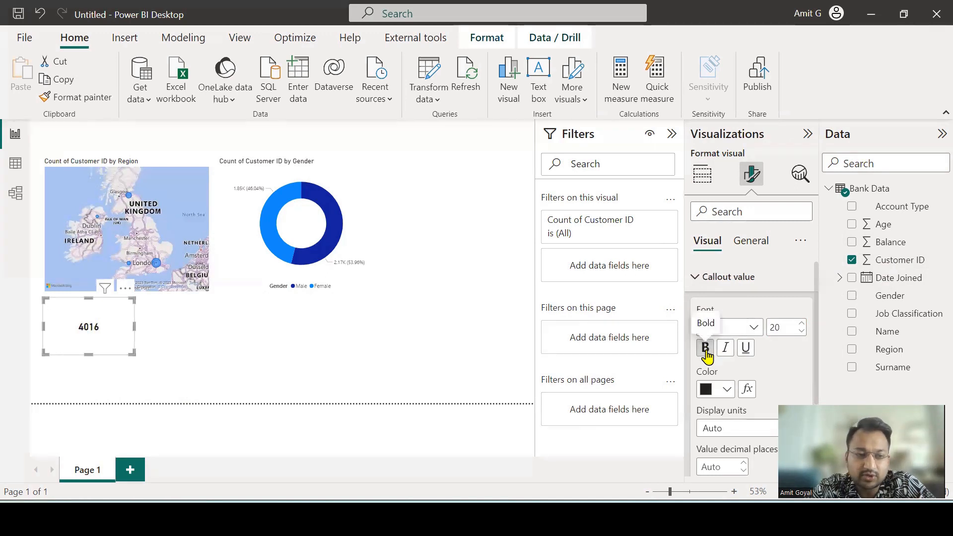
- Shrink the customer count card to fit its number and place it in the centre of the gender donut chart
{"action": "left_click_drag", "start_coordinate": [130, 350], "coordinate": [79, 323]}
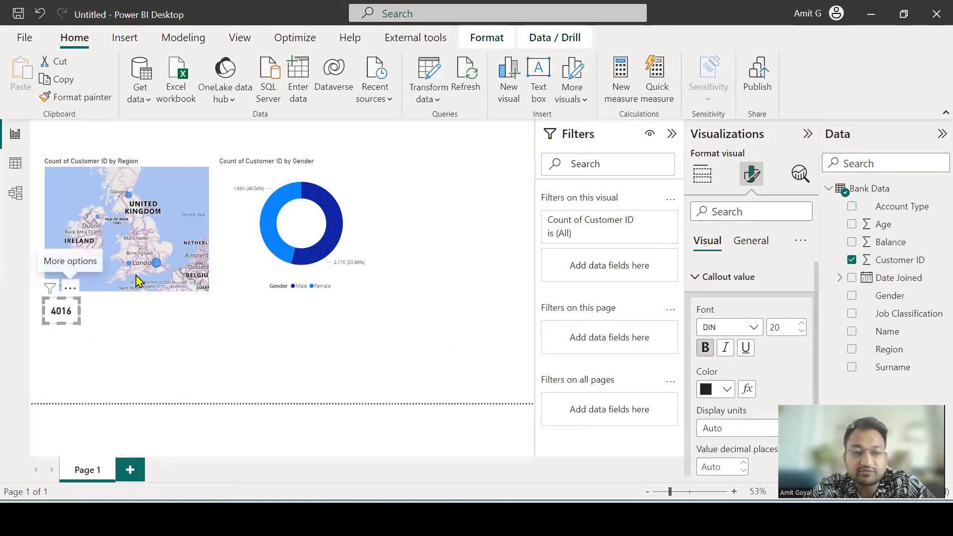
{"action": "left_click_drag", "start_coordinate": [65, 290], "coordinate": [310, 205]}
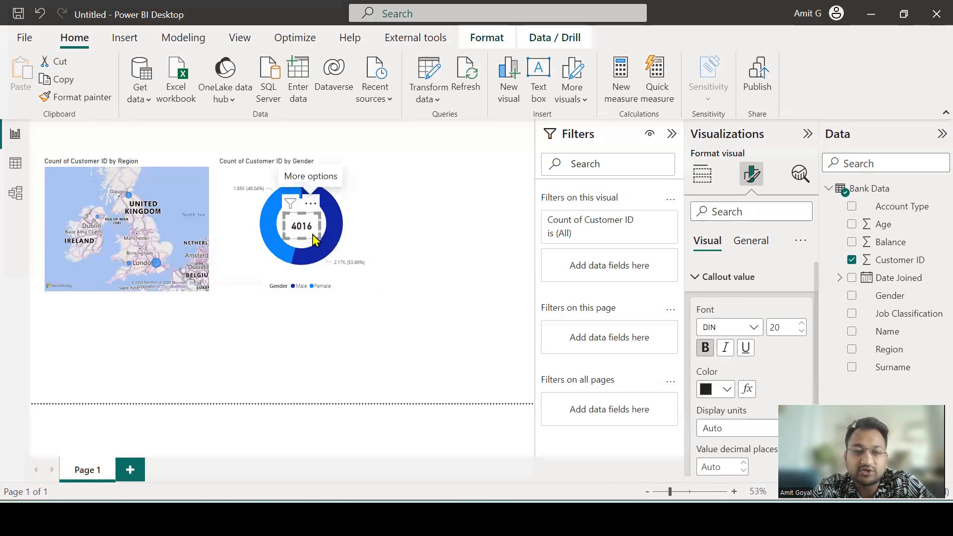
{"action": "left_click", "coordinate": [316, 353]}
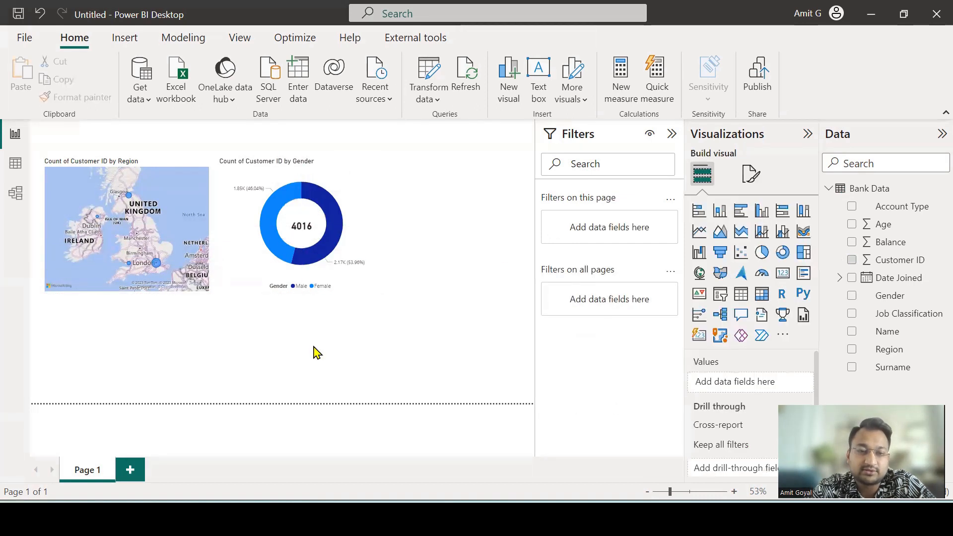
{"action": "left_click", "coordinate": [299, 223]}
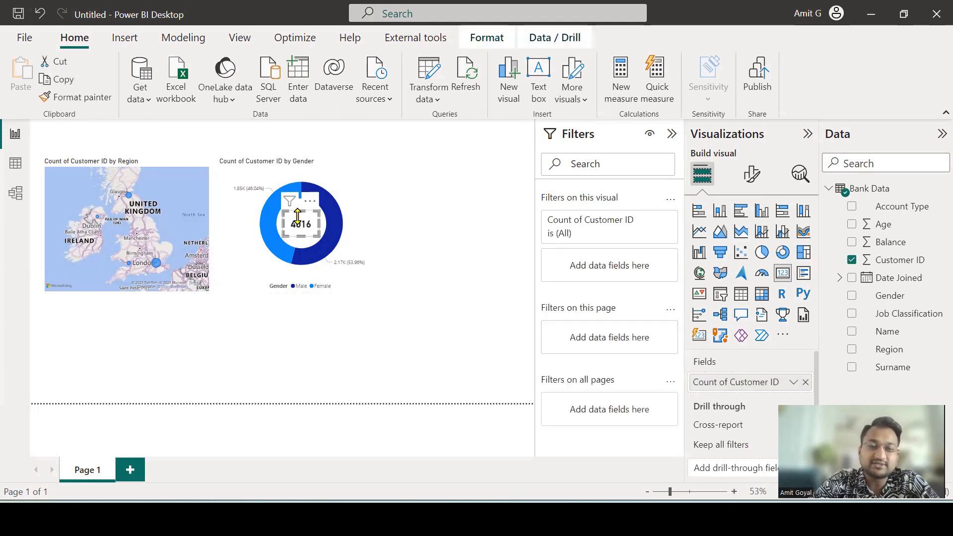
{"action": "left_click", "coordinate": [278, 364]}
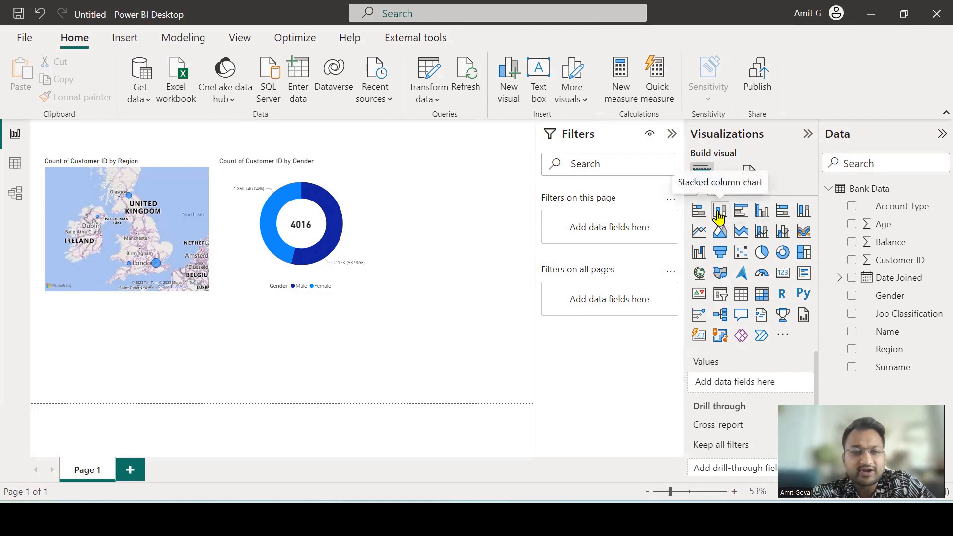
- Add an empty stacked column chart and place it beside the gender donut chart
{"action": "left_click", "coordinate": [719, 214]}
{"action": "left_click_drag", "start_coordinate": [77, 378], "coordinate": [419, 245]}
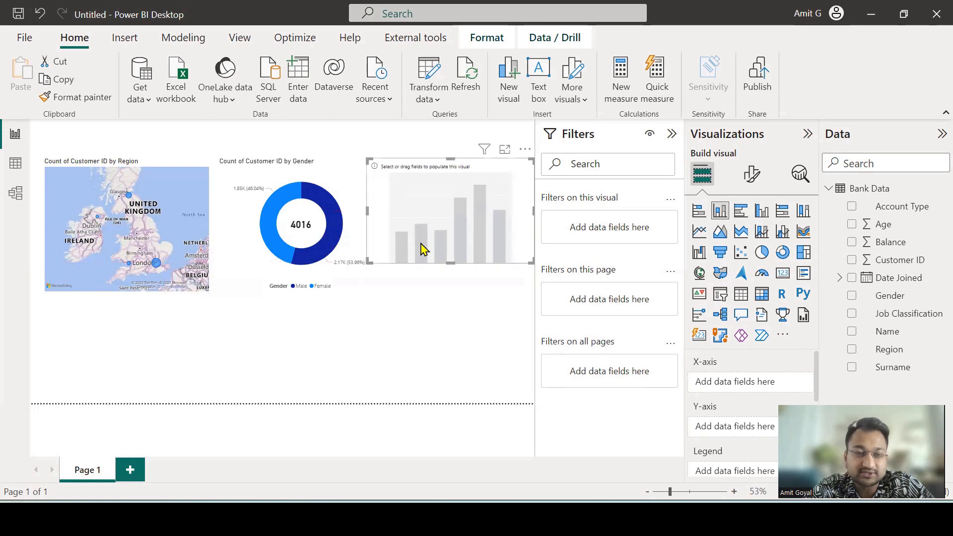
{"action": "left_click", "coordinate": [512, 374]}
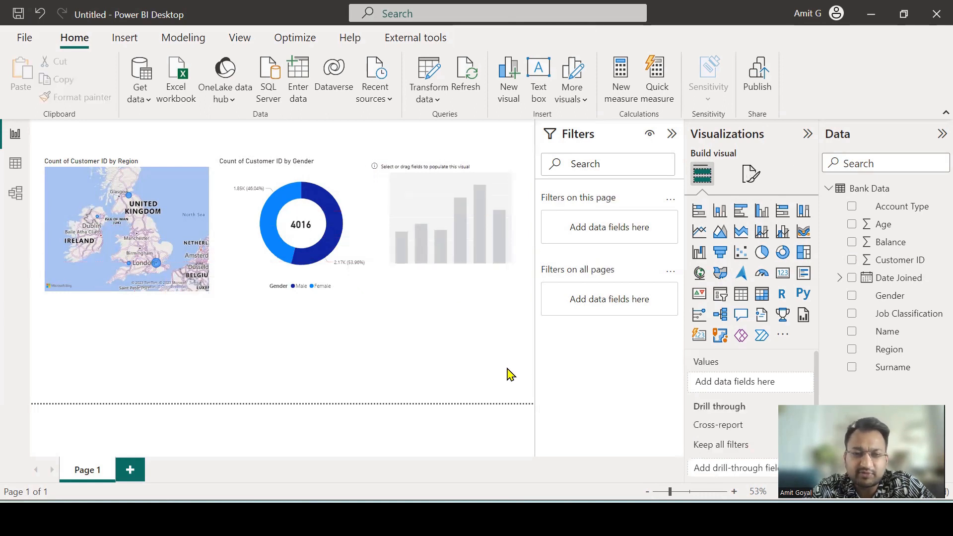
- Change the report page's canvas type to Custom and set its width to 1350 px
{"action": "left_click", "coordinate": [747, 175]}
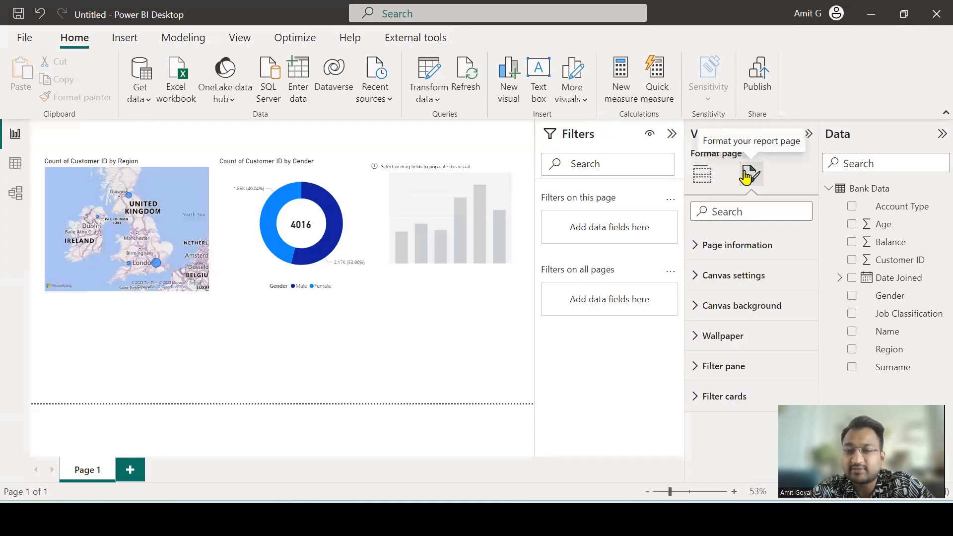
{"action": "left_click", "coordinate": [699, 284]}
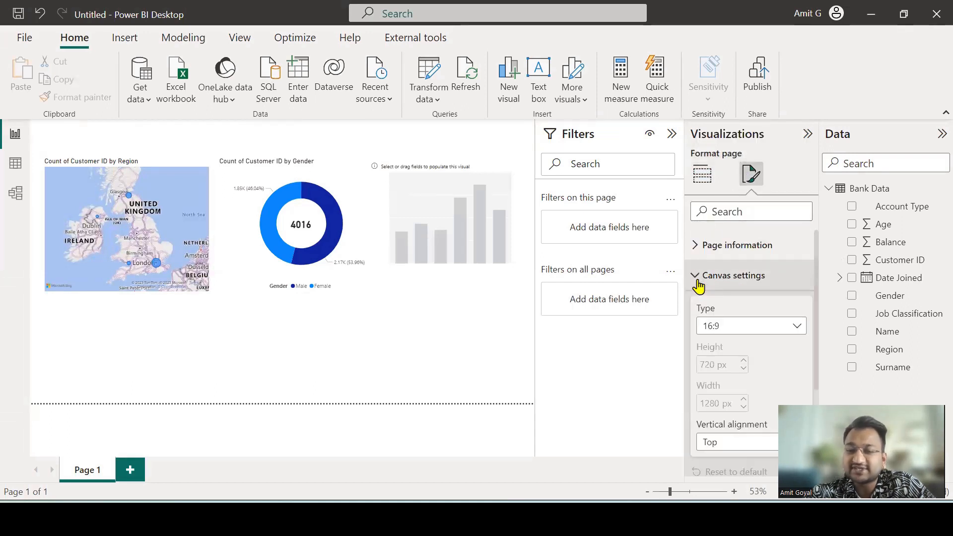
{"action": "left_click", "coordinate": [719, 331]}
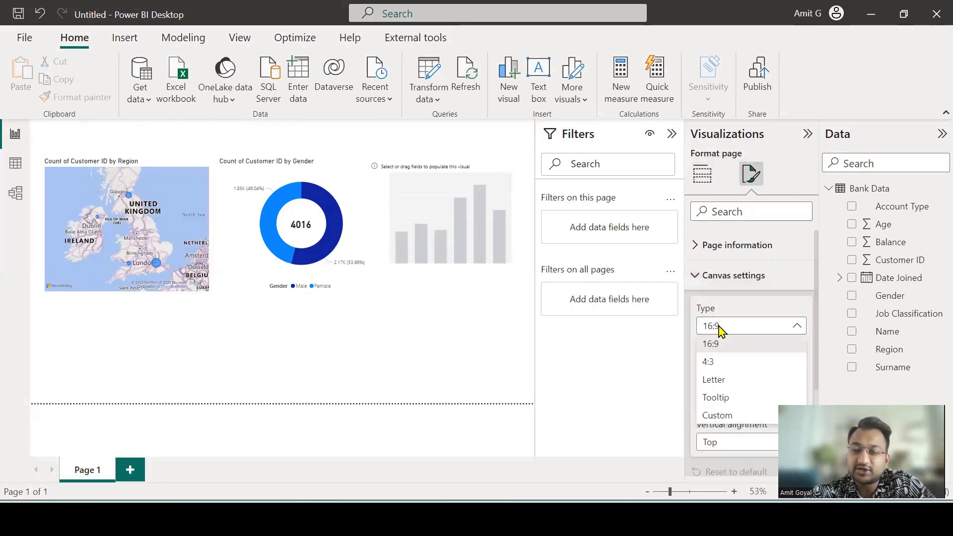
{"action": "left_click", "coordinate": [715, 417]}
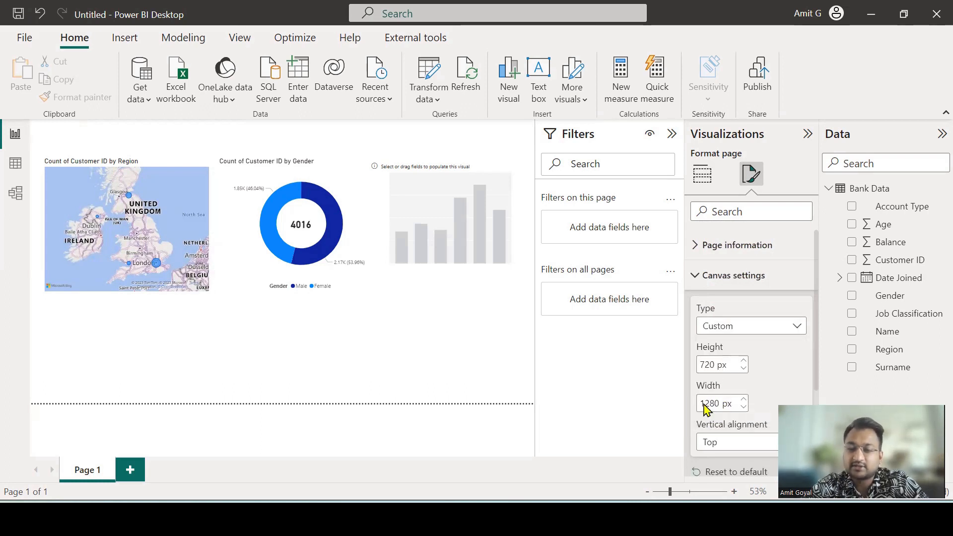
{"action": "double_click", "coordinate": [712, 404]}
{"action": "type", "text": "13"}
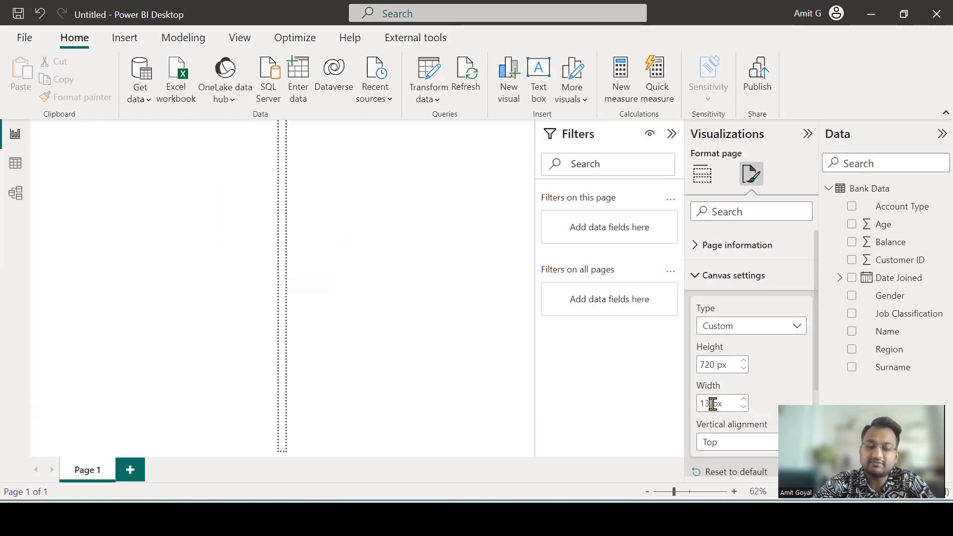
{"action": "type", "text": "50"}
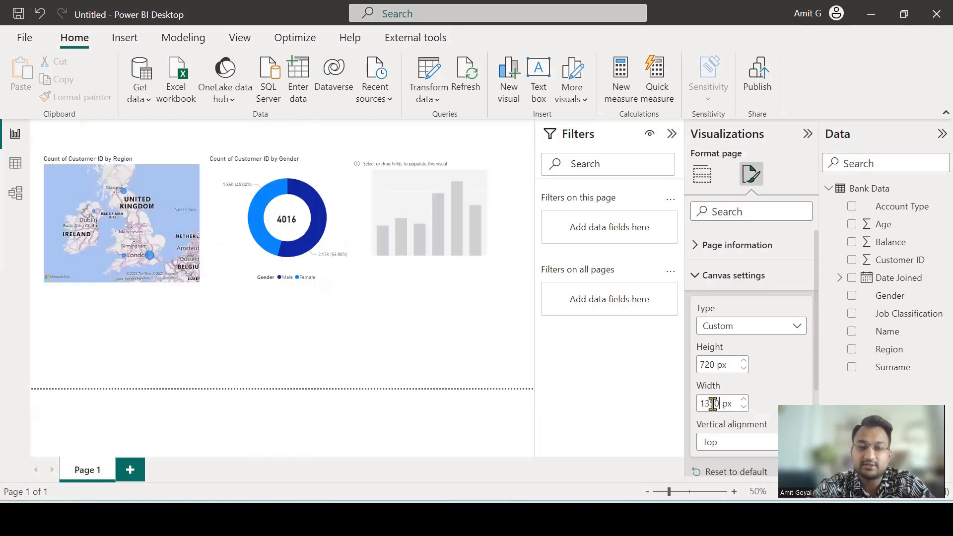
- Shift the empty column chart away from the donut chart and extend its height to match the neighbouring visuals
{"action": "left_click", "coordinate": [408, 167]}
{"action": "left_click_drag", "start_coordinate": [409, 166], "coordinate": [431, 166]}
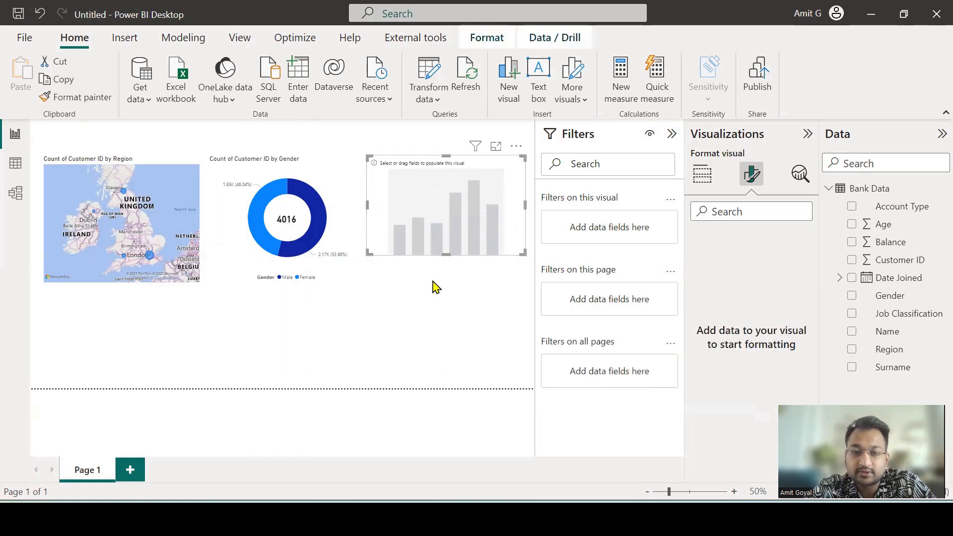
{"action": "left_click_drag", "start_coordinate": [444, 251], "coordinate": [453, 282]}
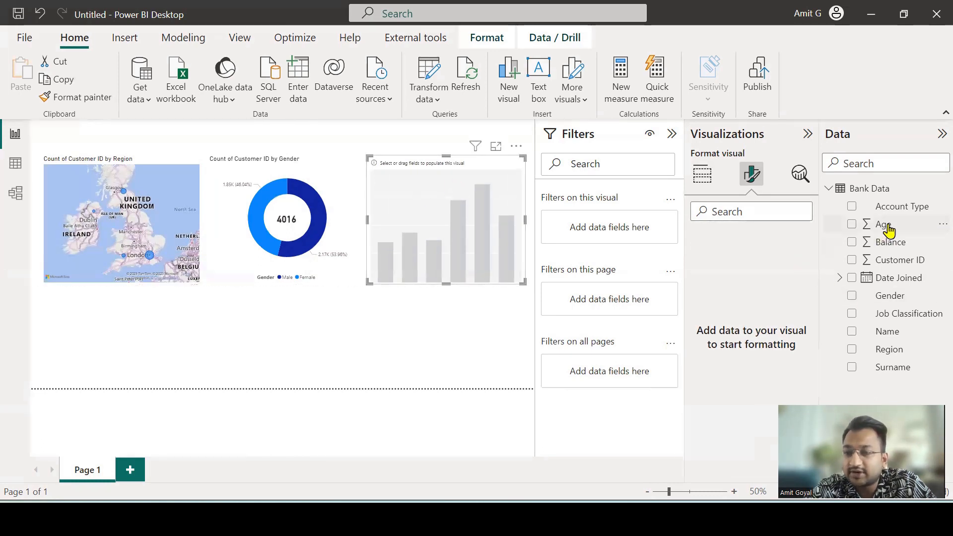
- Assign Age to the column chart's X-axis and the count of Customer ID to its Y-axis
{"action": "left_click", "coordinate": [702, 175]}
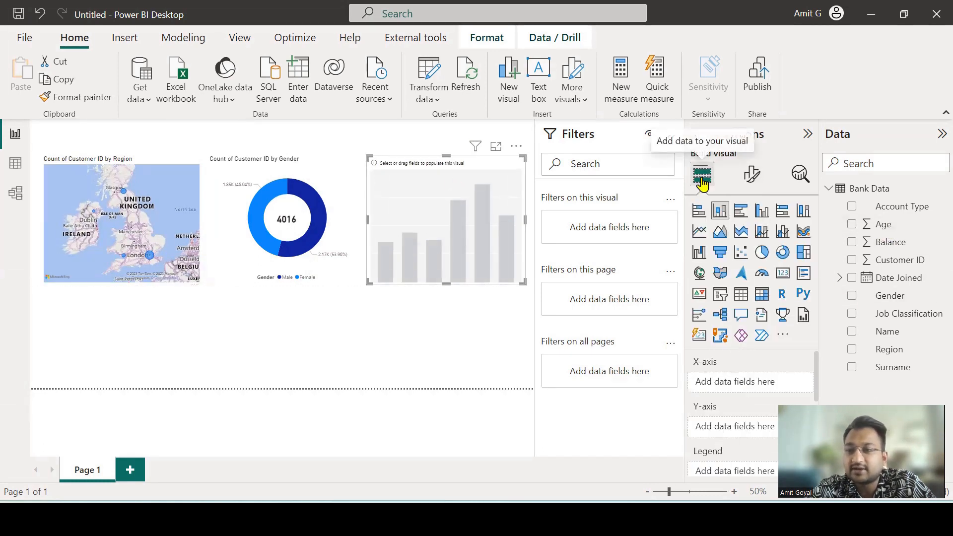
{"action": "left_click_drag", "start_coordinate": [893, 225], "coordinate": [776, 379]}
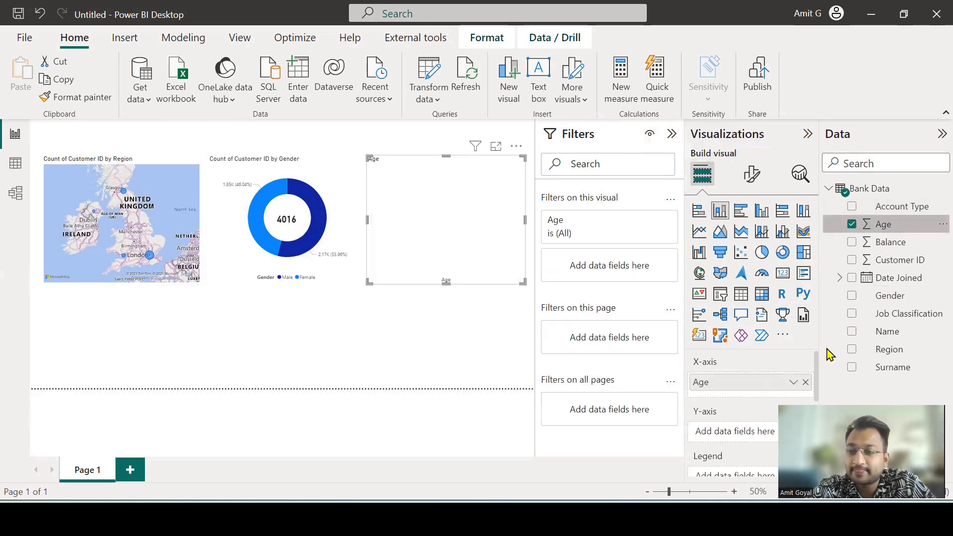
{"action": "left_click_drag", "start_coordinate": [898, 271], "coordinate": [752, 446]}
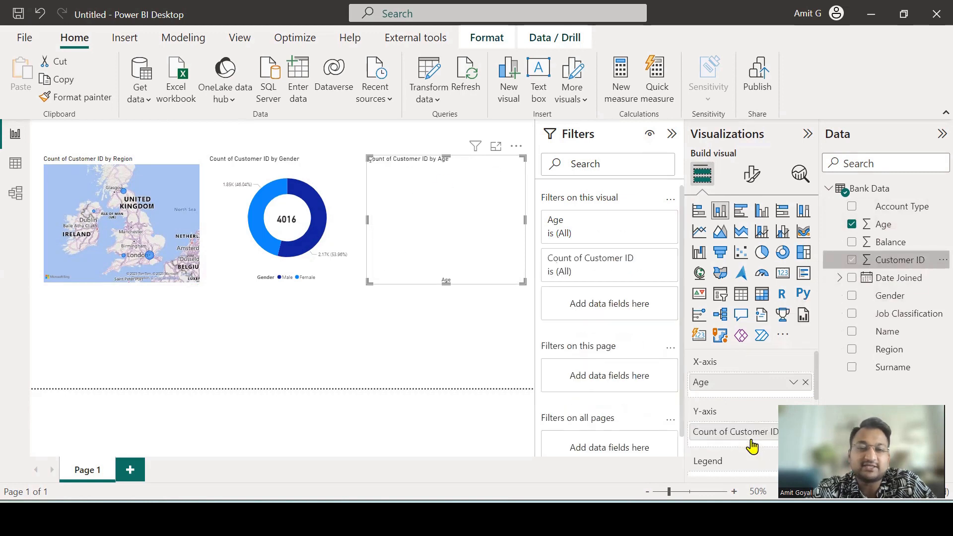
- Examine the customer age distribution in focus mode, including its peak and both ends, and return to the report
{"action": "left_click", "coordinate": [494, 148]}
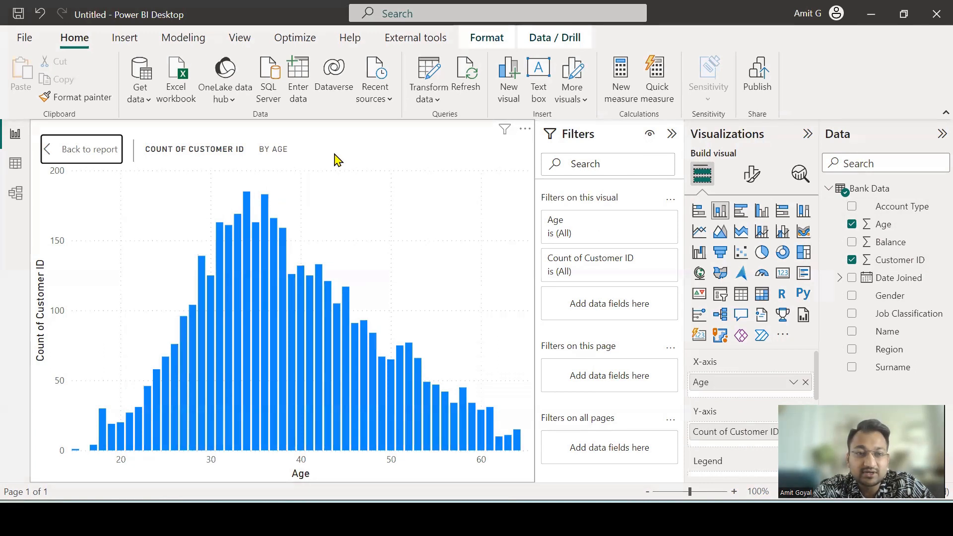
{"action": "left_click_drag", "start_coordinate": [298, 236], "coordinate": [198, 198]}
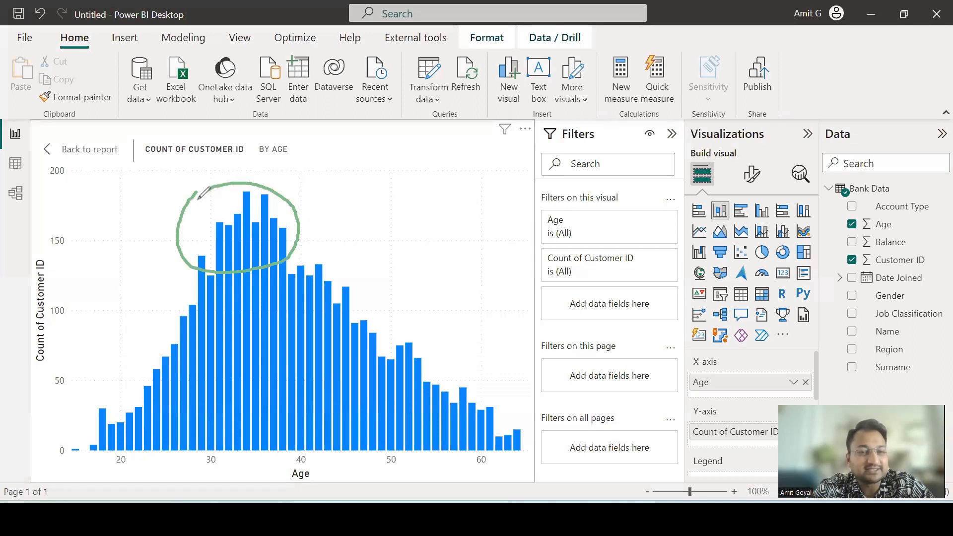
{"action": "mouse_move", "coordinate": [358, 249]}
{"action": "left_mouse_down"}
{"action": "mouse_move", "coordinate": [483, 347]}
{"action": "mouse_move", "coordinate": [469, 355]}
{"action": "mouse_move", "coordinate": [470, 318]}
{"action": "left_mouse_up"}
{"action": "mouse_move", "coordinate": [107, 381]}
{"action": "left_mouse_down"}
{"action": "mouse_move", "coordinate": [78, 425]}
{"action": "mouse_move", "coordinate": [117, 418]}
{"action": "left_mouse_up"}
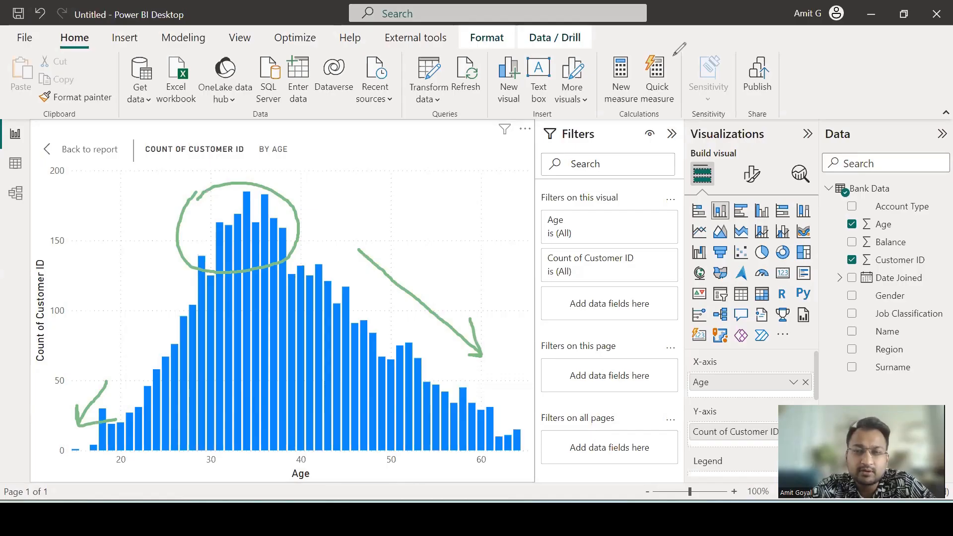
{"action": "key", "text": "Escape"}
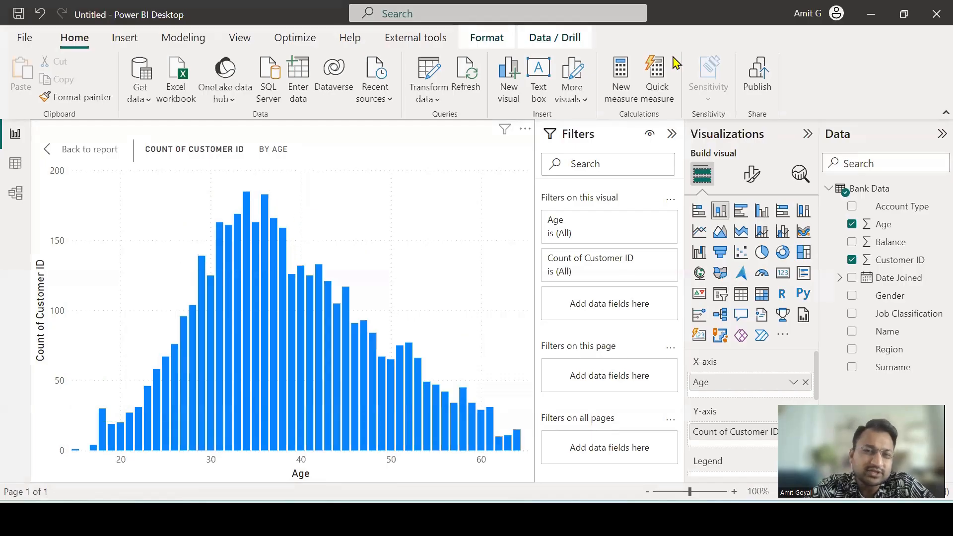
{"action": "left_click", "coordinate": [64, 148]}
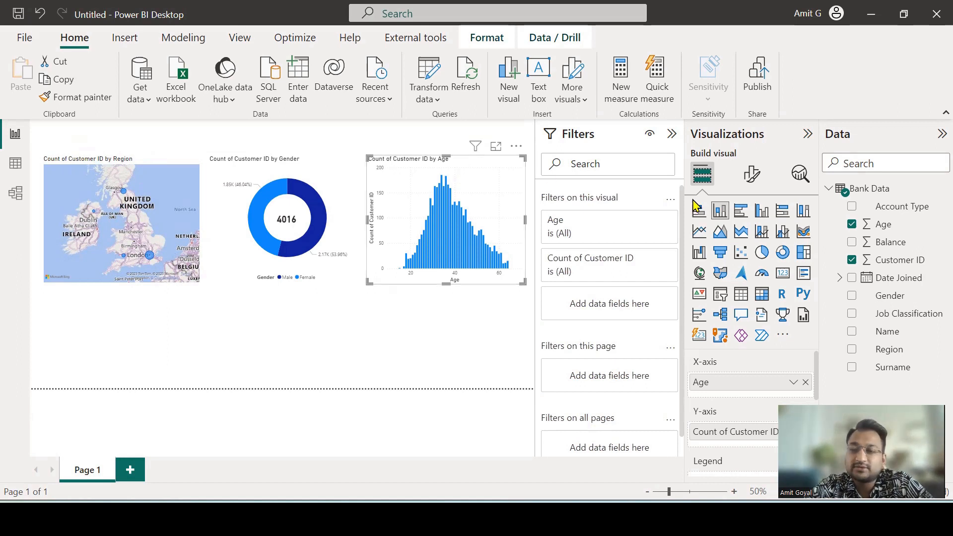
- Create a bin group from the Age field with a bin size of 5
{"action": "right_click", "coordinate": [869, 226]}
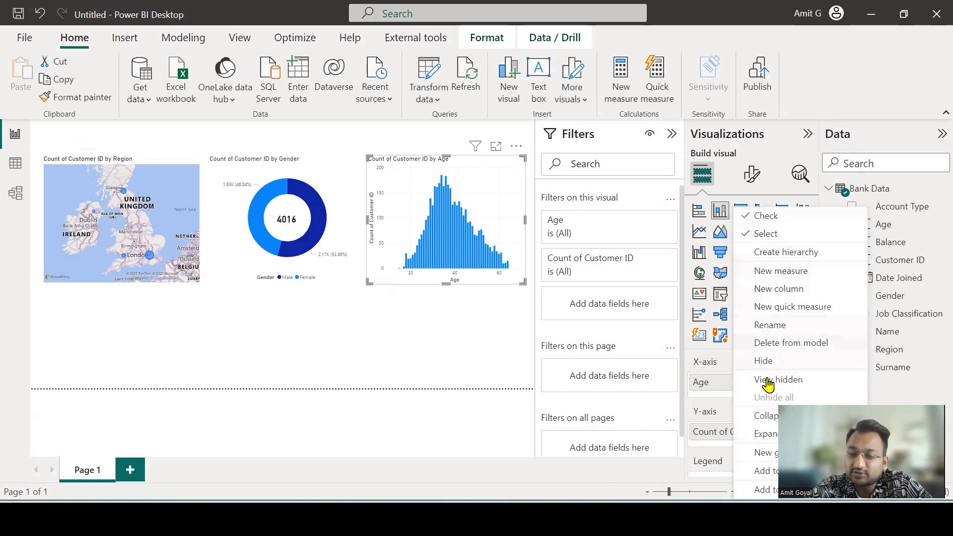
{"action": "left_click", "coordinate": [766, 454]}
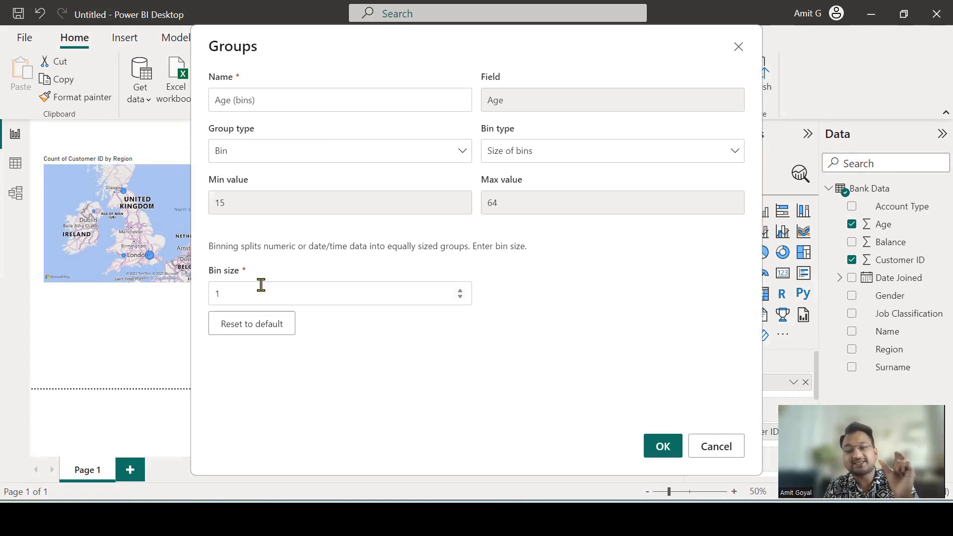
{"action": "left_click", "coordinate": [217, 293]}
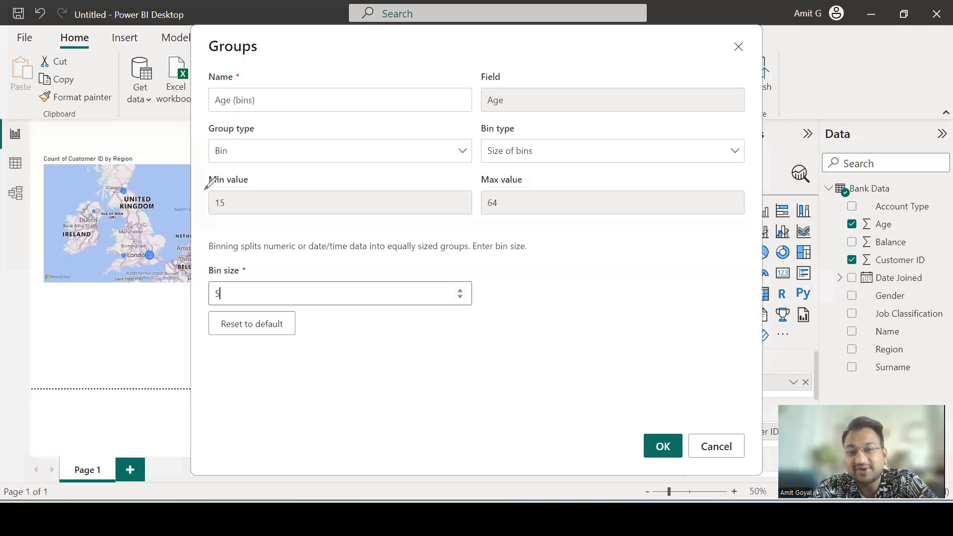
{"action": "left_click_drag", "start_coordinate": [211, 183], "coordinate": [246, 181]}
{"action": "mouse_move", "coordinate": [466, 191]}
{"action": "left_mouse_down"}
{"action": "mouse_move", "coordinate": [456, 204]}
{"action": "mouse_move", "coordinate": [491, 188]}
{"action": "left_mouse_up"}
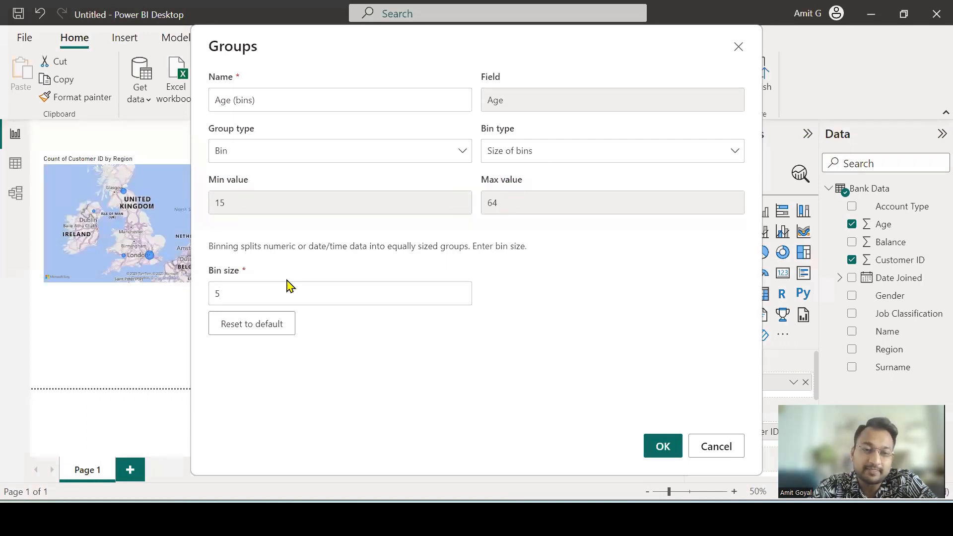
{"action": "left_click", "coordinate": [660, 452]}
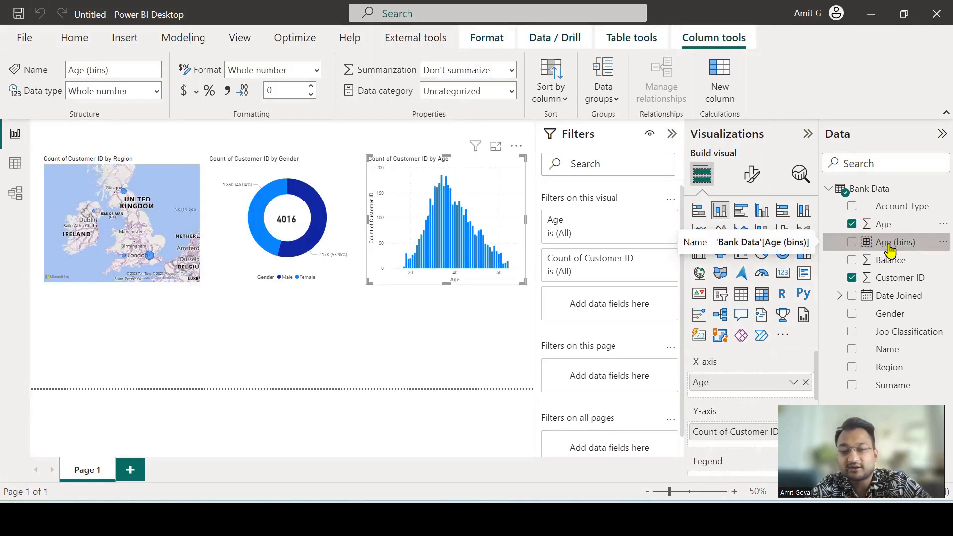
- Replace Age with Age (bins) on the column chart's X-axis and examine the binned distribution in focus mode
{"action": "left_click", "coordinate": [805, 381]}
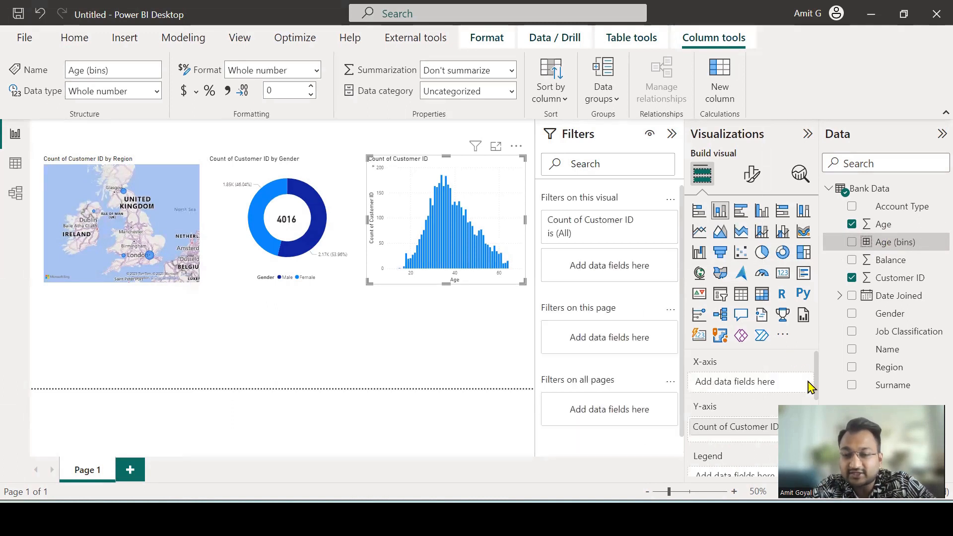
{"action": "left_click_drag", "start_coordinate": [867, 243], "coordinate": [761, 383]}
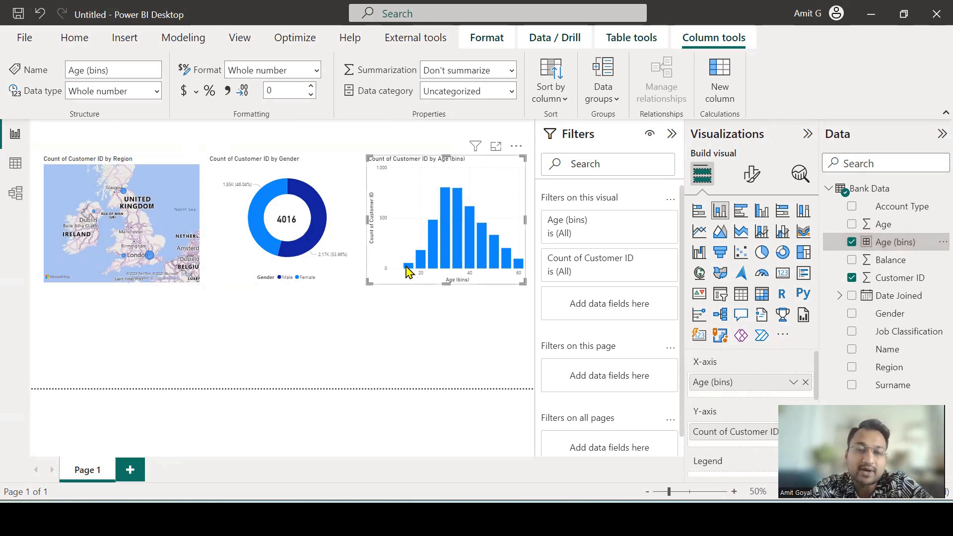
{"action": "left_click", "coordinate": [496, 146]}
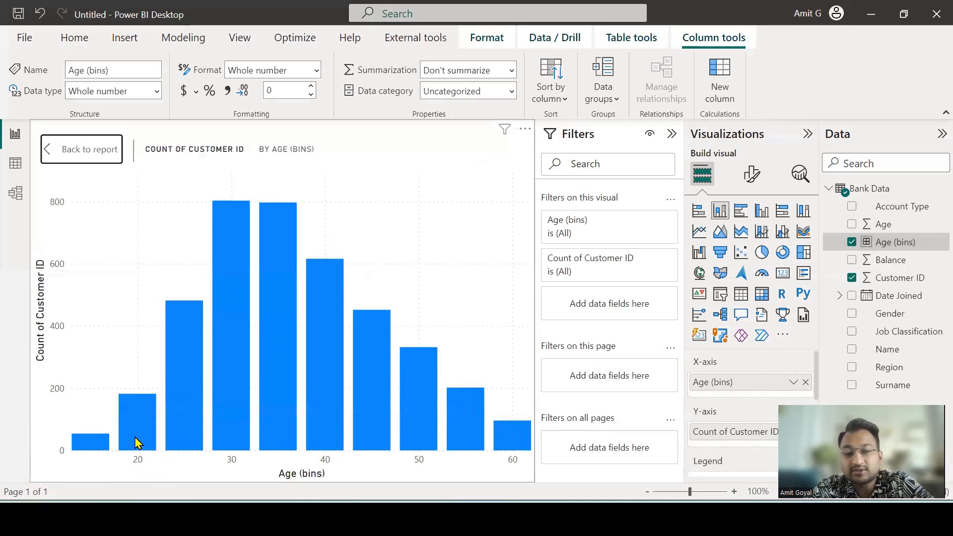
{"action": "mouse_move", "coordinate": [137, 445]}
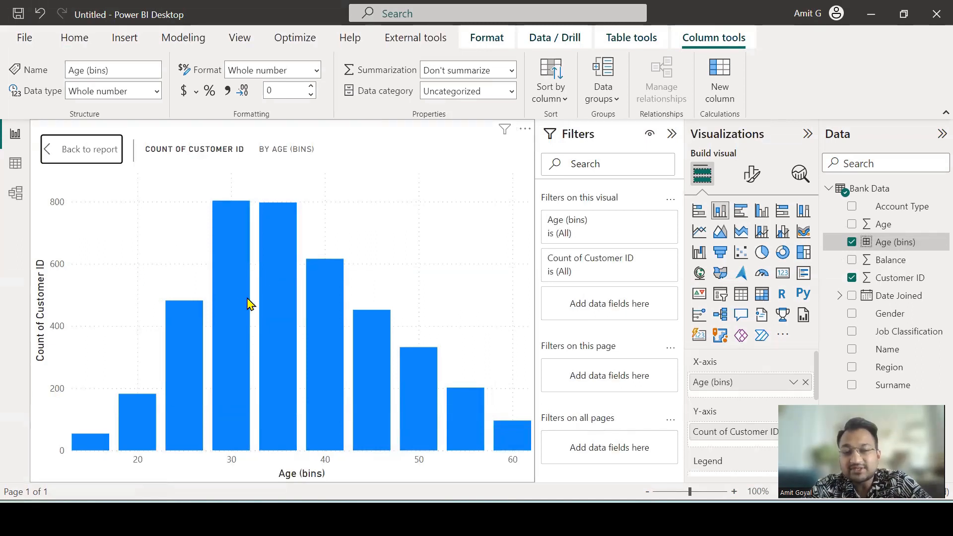
{"action": "mouse_move", "coordinate": [250, 303]}
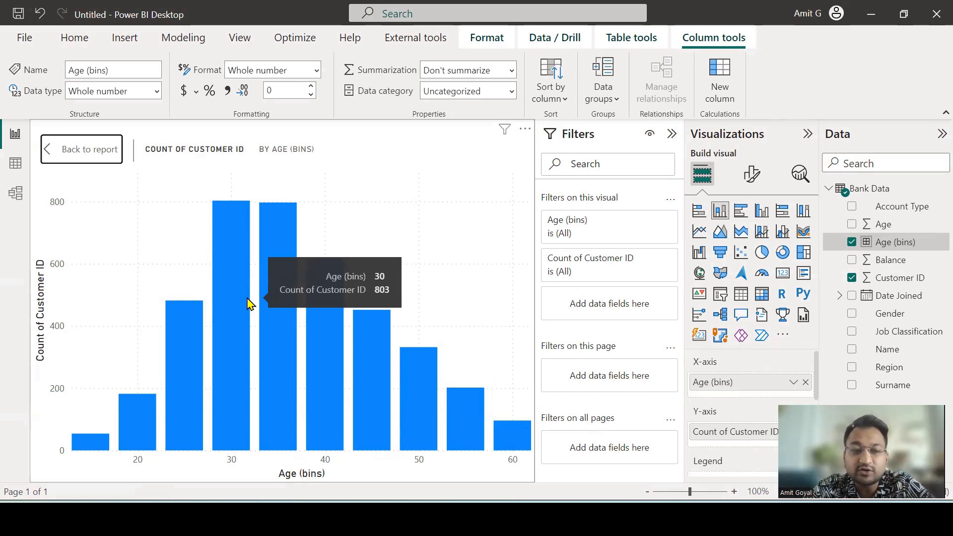
- Set the X-axis type of the age bins column chart to Categorical
{"action": "left_click", "coordinate": [752, 180]}
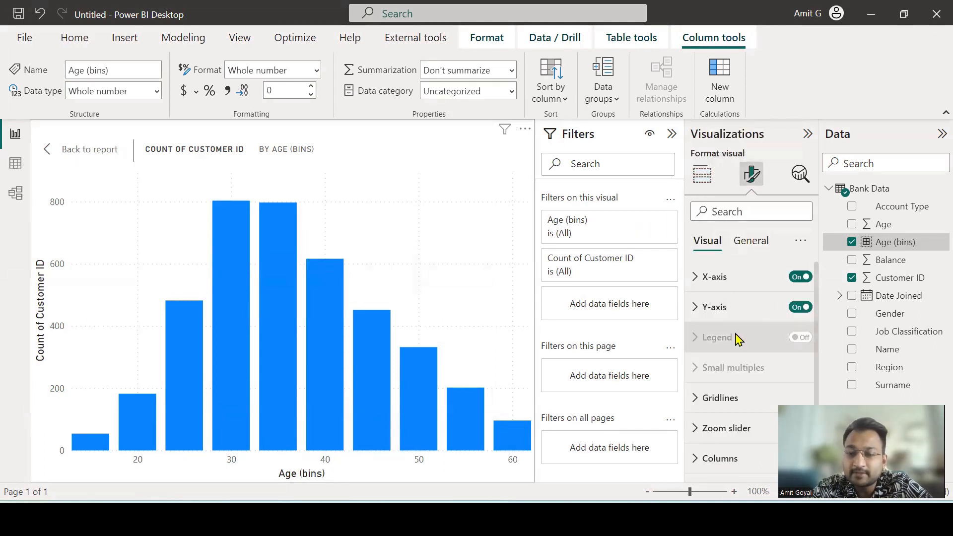
{"action": "left_click", "coordinate": [699, 285]}
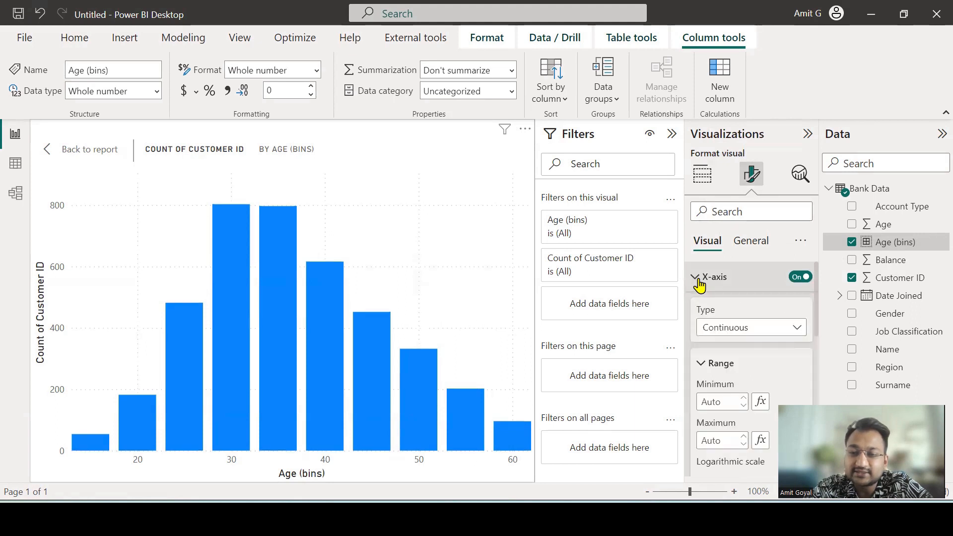
{"action": "left_click", "coordinate": [718, 335]}
{"action": "left_click", "coordinate": [722, 364]}
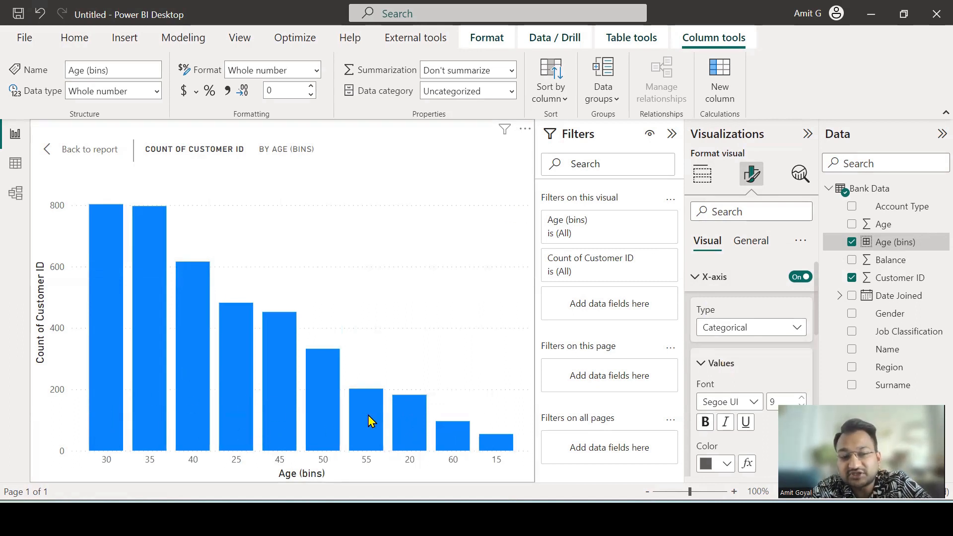
- Sort the chart's axis by Age (bins) instead of by the customer count
{"action": "left_click", "coordinate": [525, 130]}
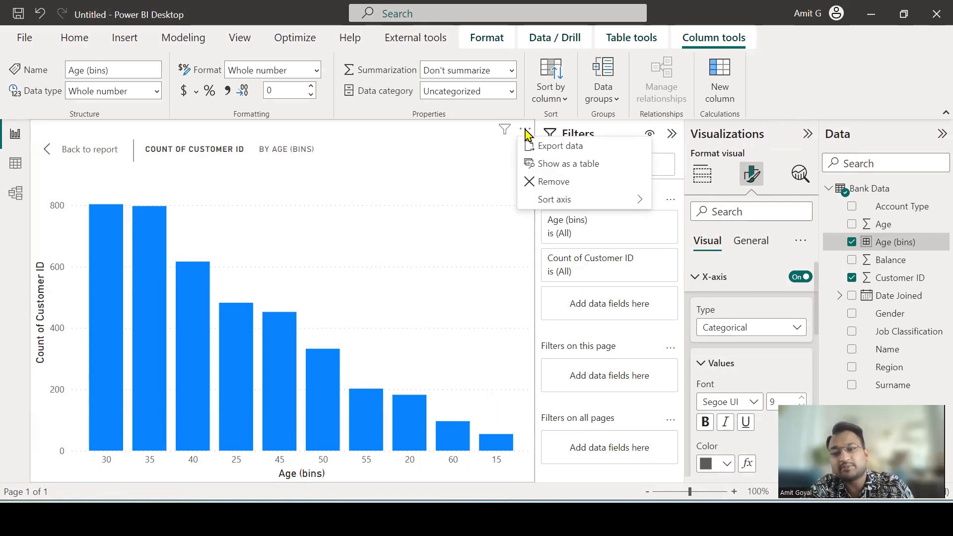
{"action": "mouse_move", "coordinate": [555, 204]}
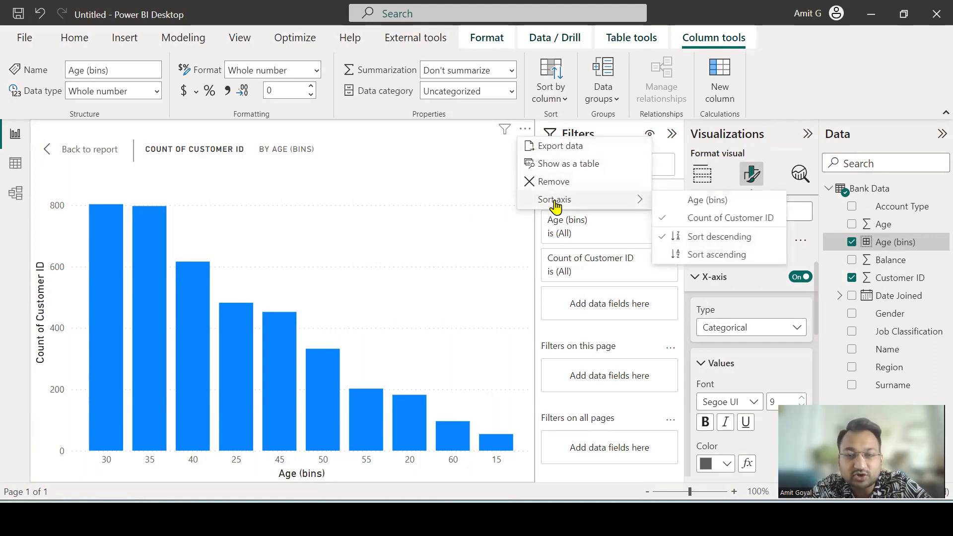
{"action": "left_click", "coordinate": [680, 203]}
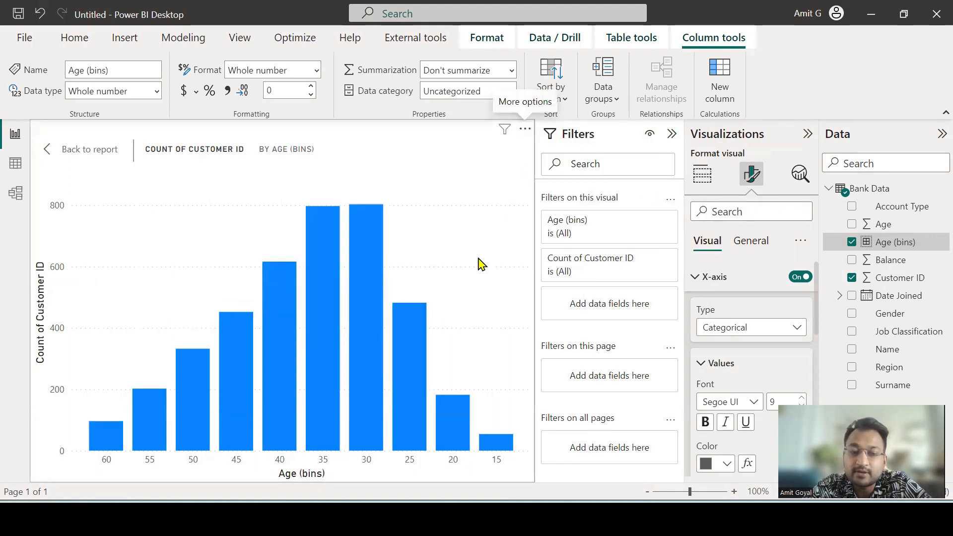
- Reduce the inner padding between the age chart's columns to 8 px
{"action": "scroll", "coordinate": [745, 372], "scroll_direction": "down", "scroll_amount": 1}
{"action": "scroll", "coordinate": [746, 371], "scroll_direction": "down", "scroll_amount": 5}
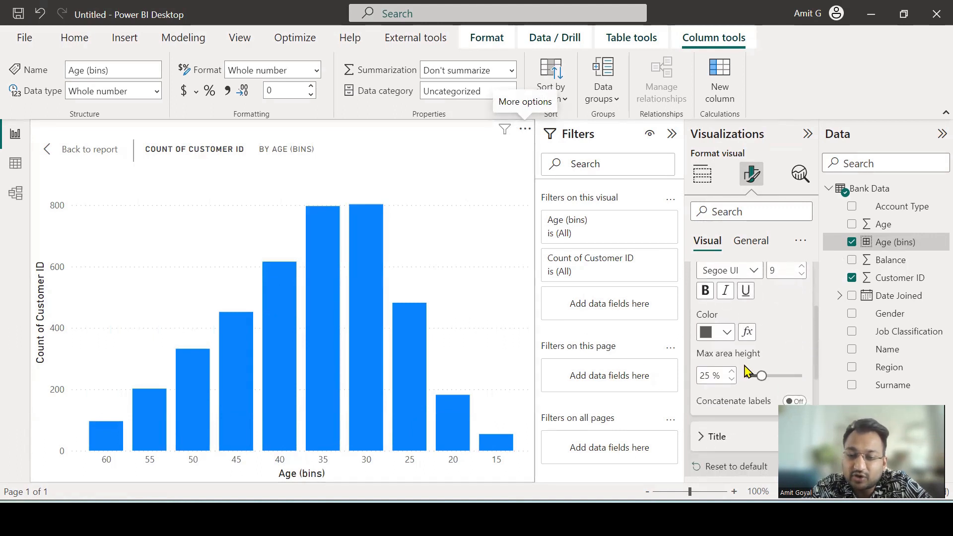
{"action": "scroll", "coordinate": [747, 369], "scroll_direction": "down", "scroll_amount": 2}
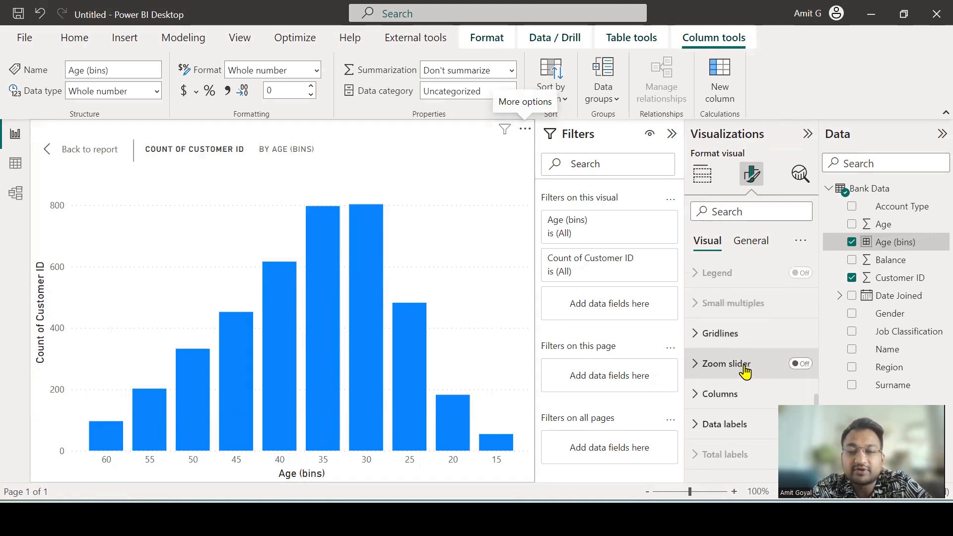
{"action": "left_click", "coordinate": [702, 389]}
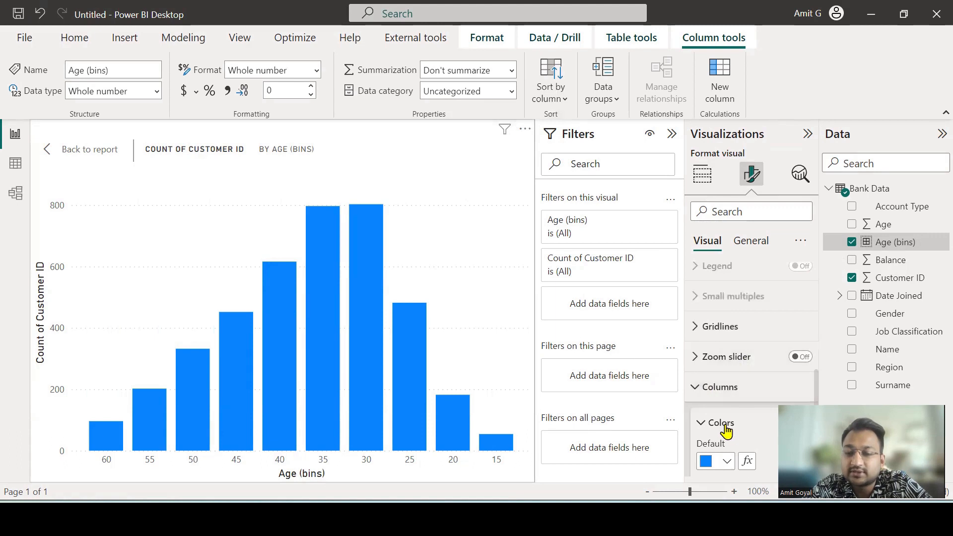
{"action": "scroll", "coordinate": [728, 446], "scroll_direction": "down", "scroll_amount": 2}
{"action": "scroll", "coordinate": [738, 439], "scroll_direction": "down", "scroll_amount": 1}
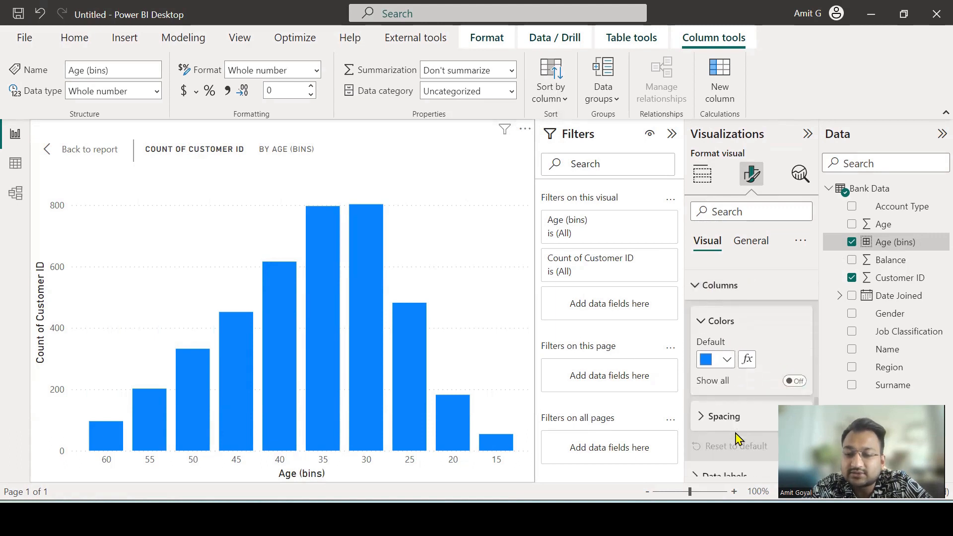
{"action": "left_click", "coordinate": [711, 421]}
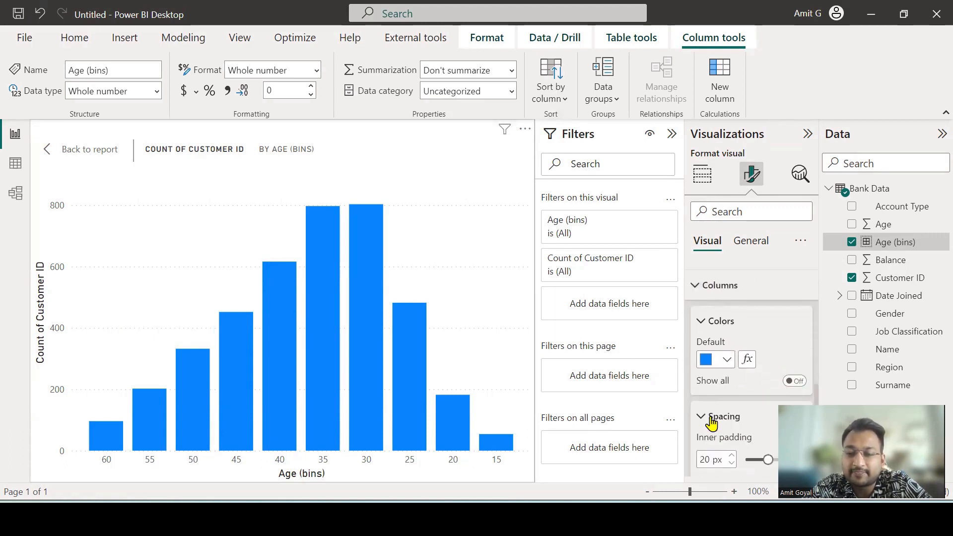
{"action": "left_click", "coordinate": [763, 460]}
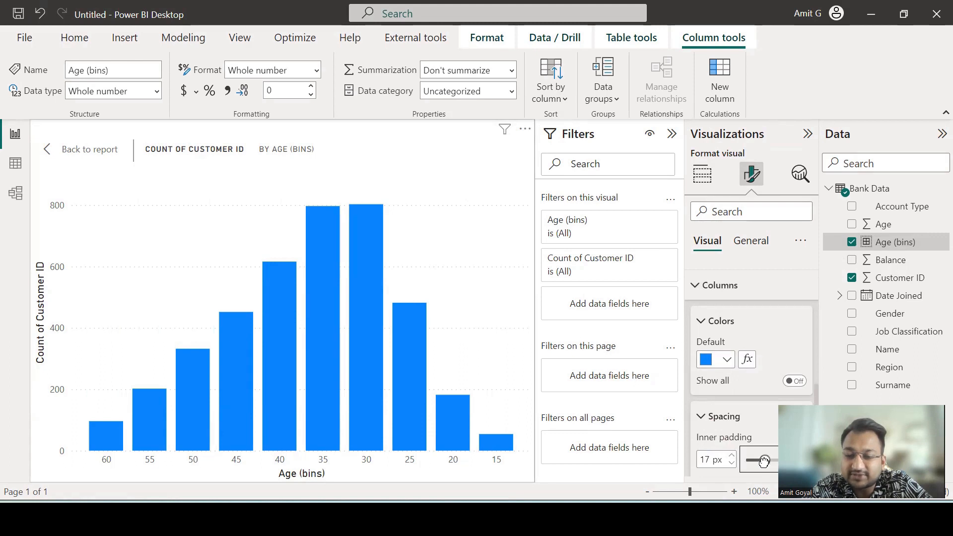
{"action": "left_click_drag", "start_coordinate": [763, 460], "coordinate": [753, 461]}
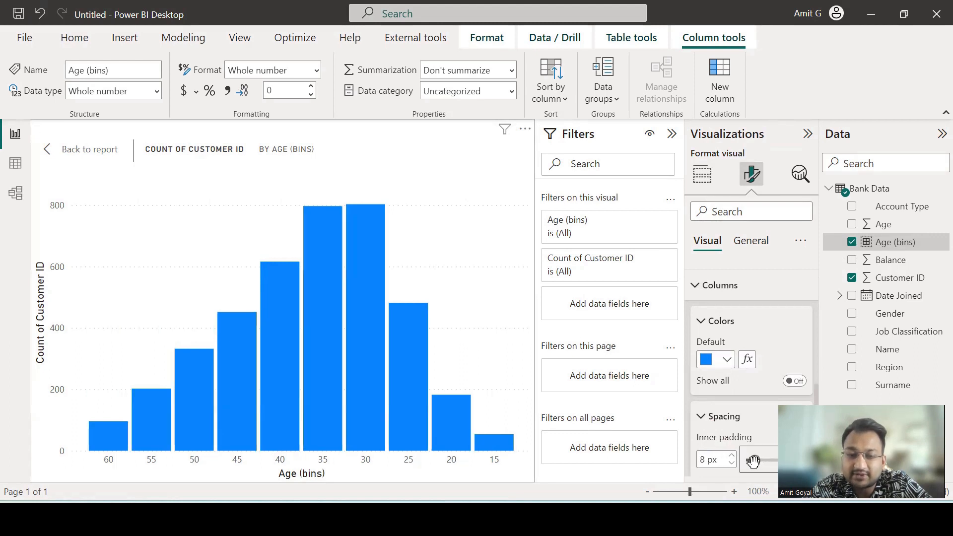
{"action": "scroll", "coordinate": [696, 372], "scroll_direction": "down", "scroll_amount": 1}
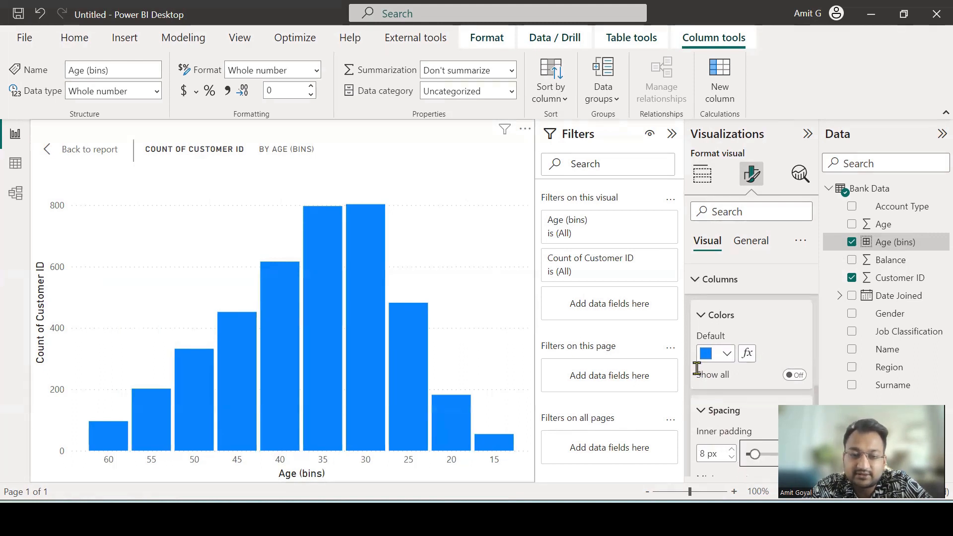
{"action": "right_click", "coordinate": [697, 368]}
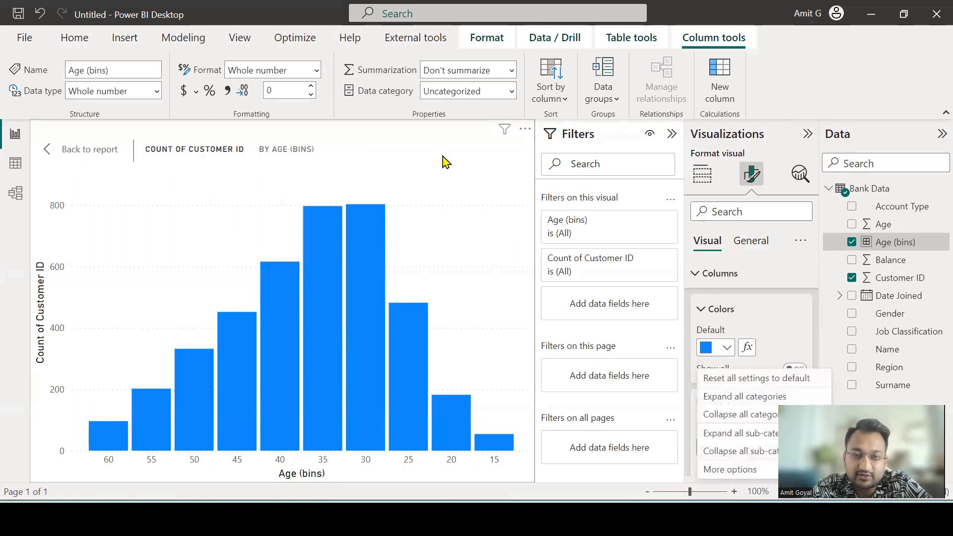
- Sort the age bins in ascending order and check the customer counts of the youngest bins
{"action": "left_click", "coordinate": [525, 131]}
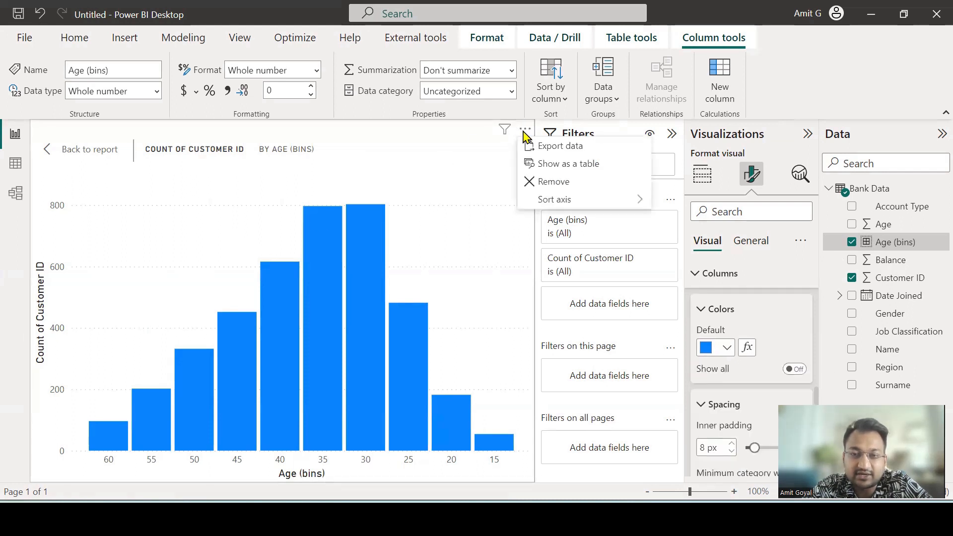
{"action": "mouse_move", "coordinate": [551, 199]}
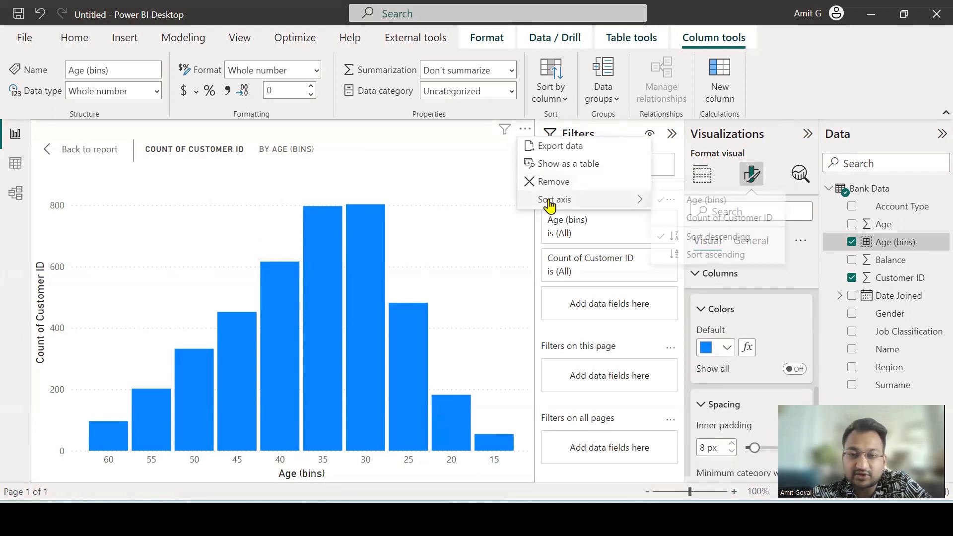
{"action": "left_click", "coordinate": [690, 255]}
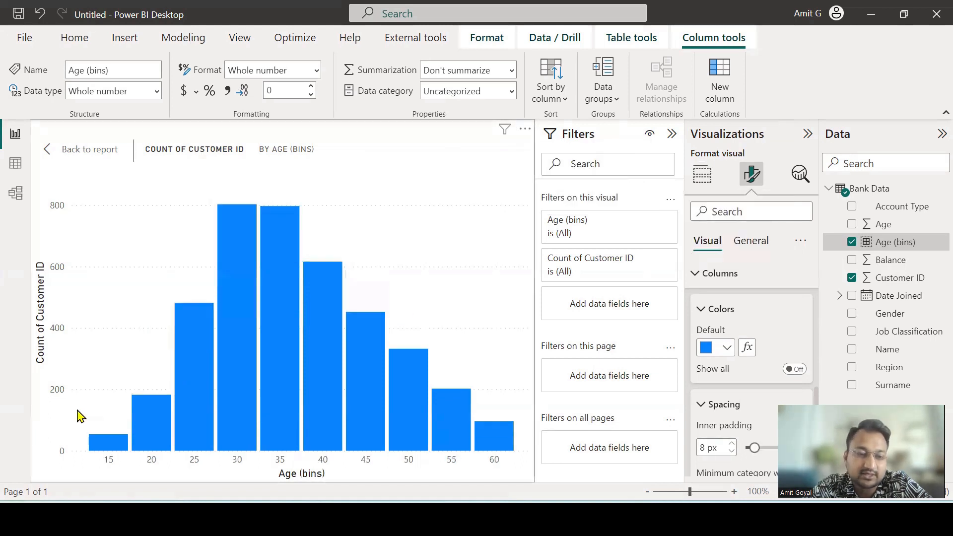
{"action": "mouse_move", "coordinate": [97, 449]}
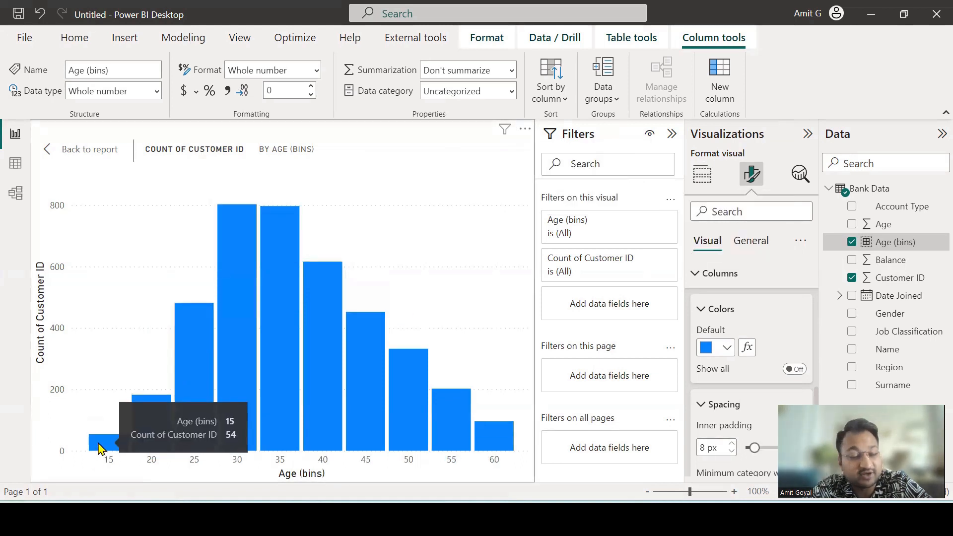
{"action": "mouse_move", "coordinate": [151, 440]}
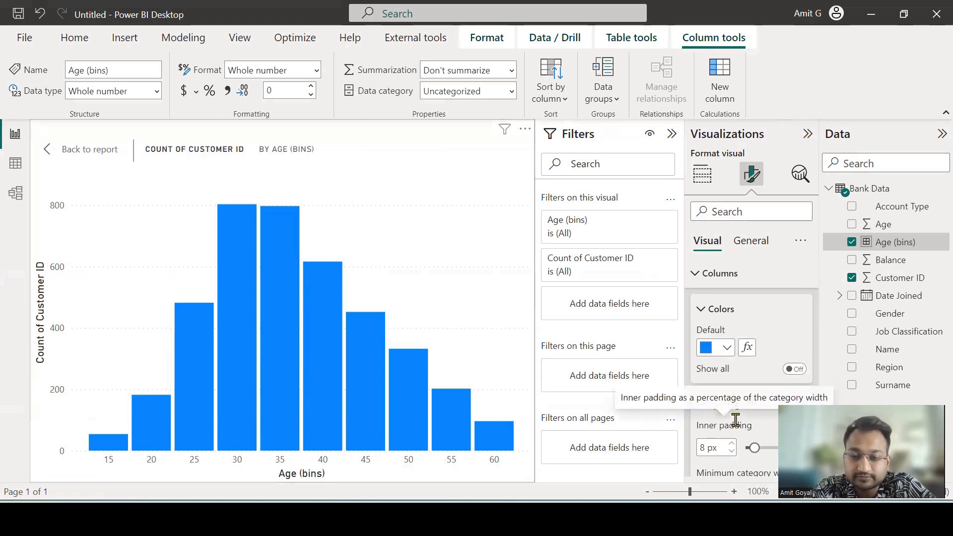
- Set the columns' inner padding to 3 px and return to the report page
{"action": "left_click", "coordinate": [709, 448]}
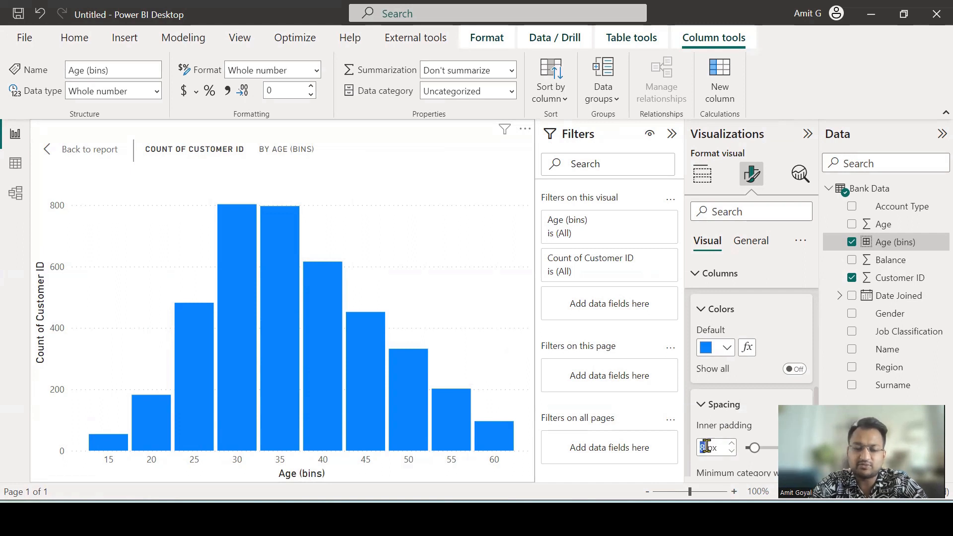
{"action": "type", "text": "3"}
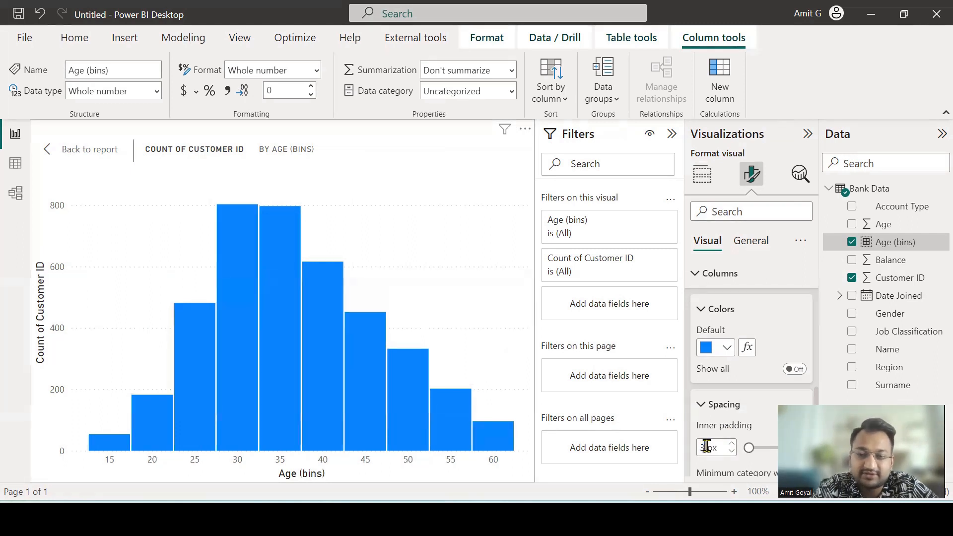
{"action": "left_click", "coordinate": [76, 154]}
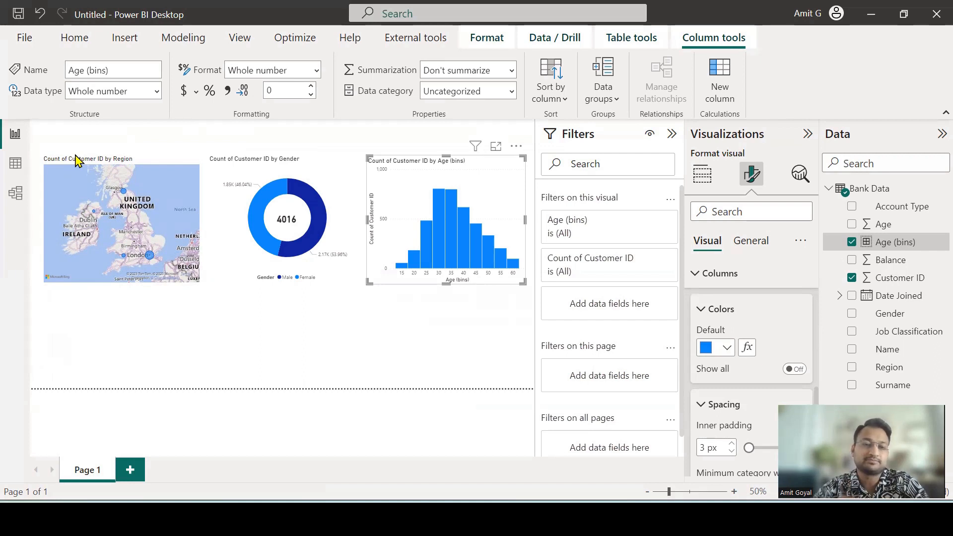
- Add a new stacked column chart with Balance on its X-axis and the count of Customer ID on its Y-axis
{"action": "left_click", "coordinate": [403, 344]}
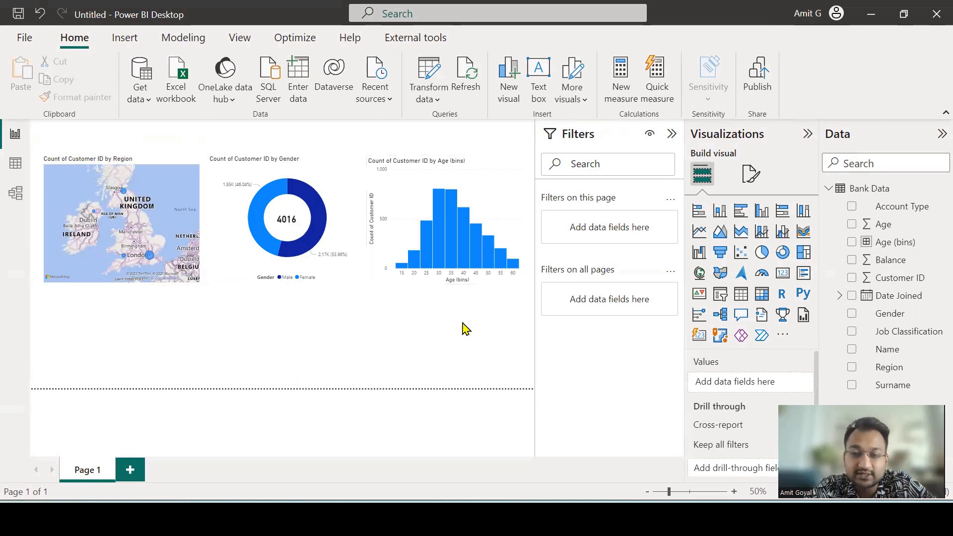
{"action": "left_click", "coordinate": [719, 215]}
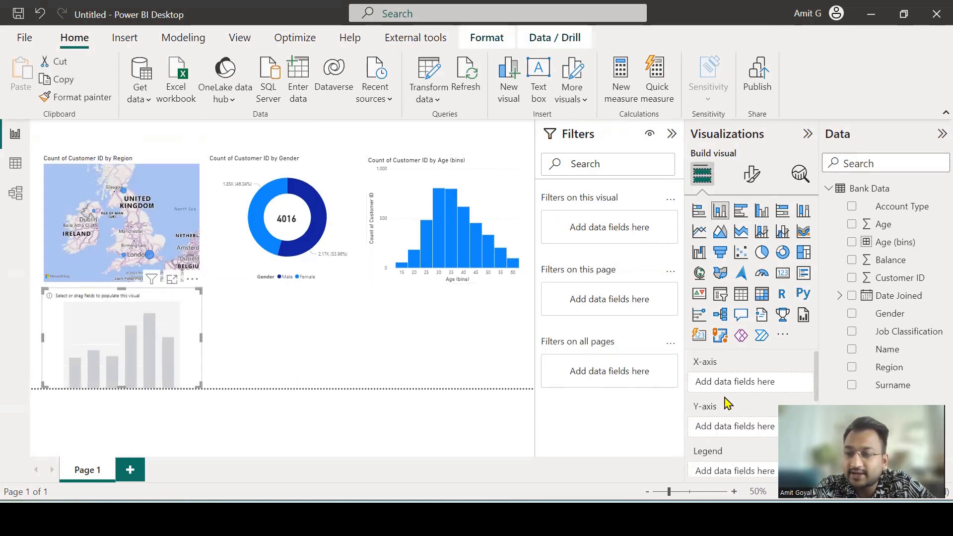
{"action": "scroll", "coordinate": [726, 403], "scroll_direction": "down", "scroll_amount": 1}
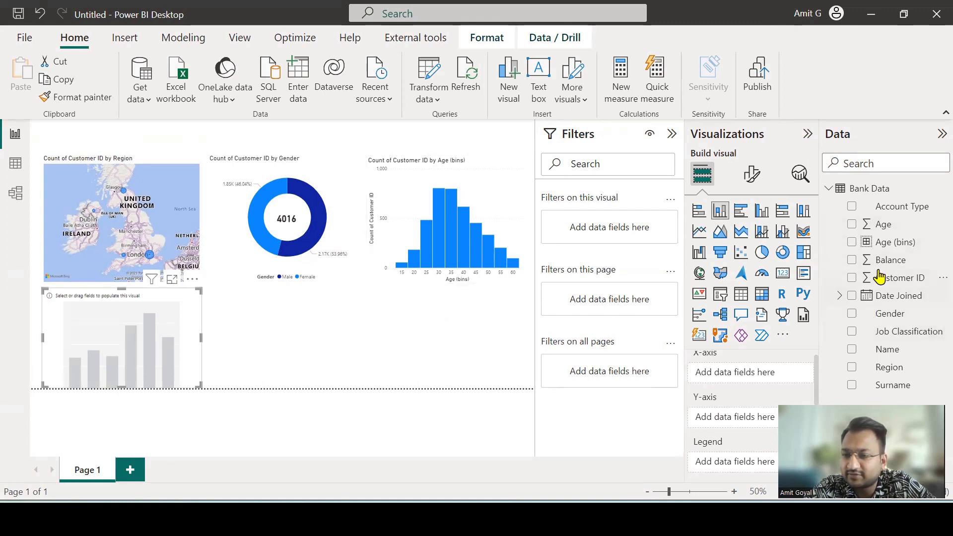
{"action": "left_click_drag", "start_coordinate": [882, 268], "coordinate": [751, 381]}
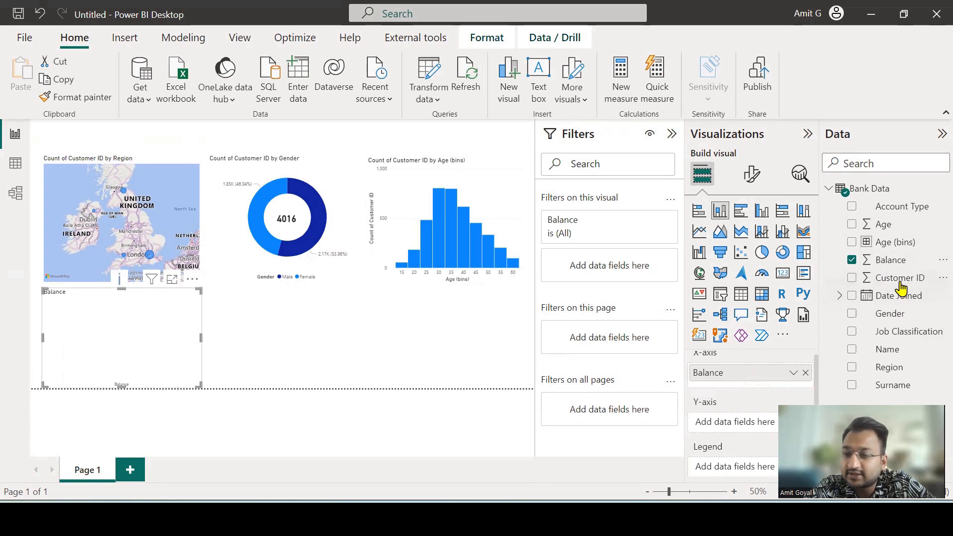
{"action": "left_click_drag", "start_coordinate": [901, 281], "coordinate": [754, 430]}
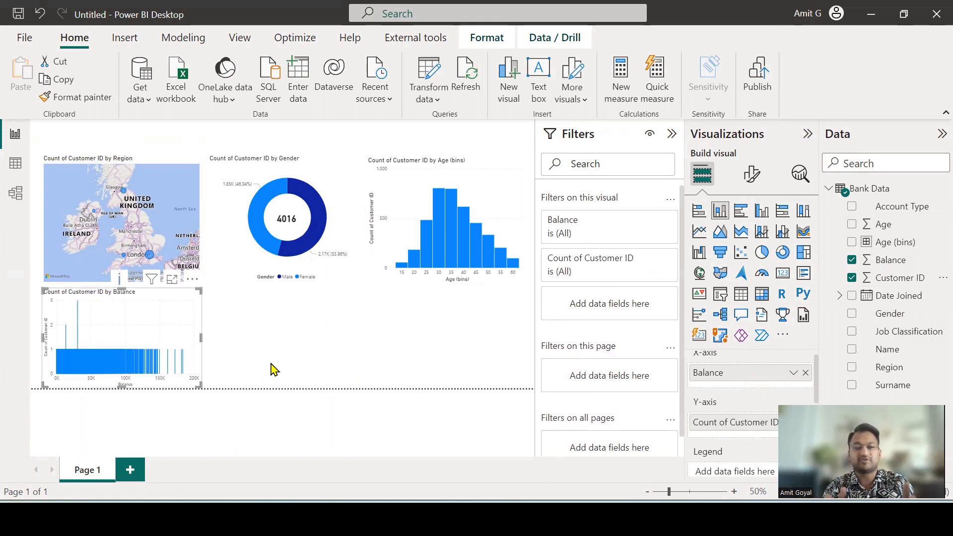
- Enlarge the balance chart in focus mode and create a bin group for the Balance field with a bin size of 5000
{"action": "left_click", "coordinate": [171, 279]}
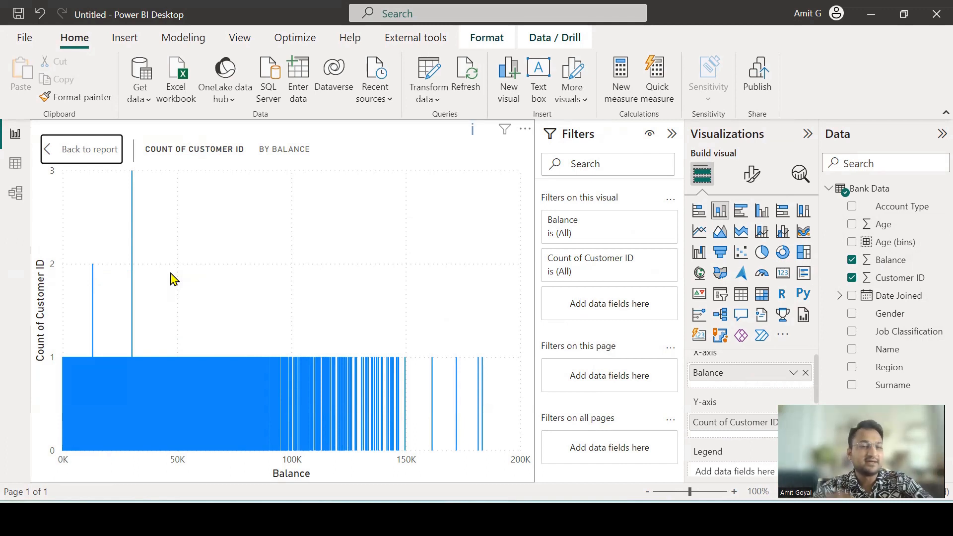
{"action": "mouse_move", "coordinate": [180, 370]}
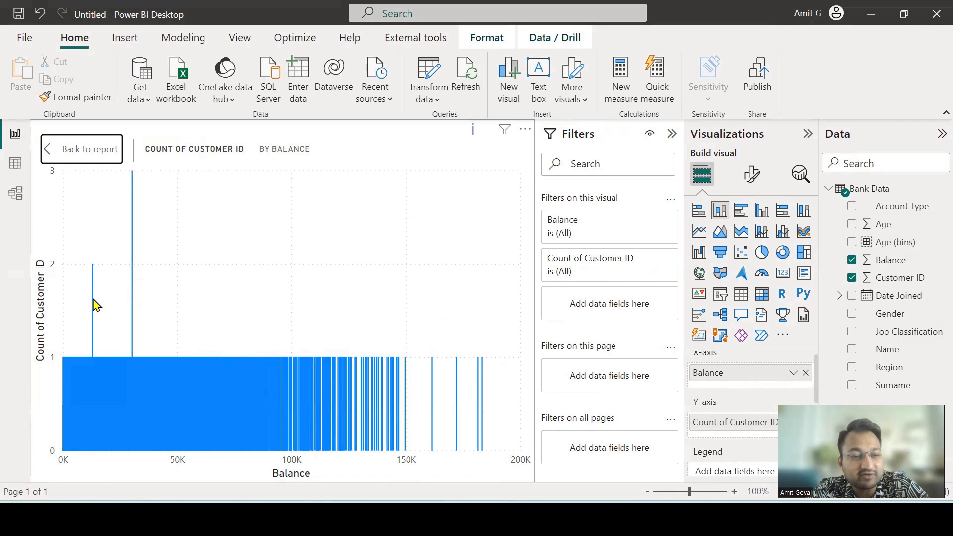
{"action": "mouse_move", "coordinate": [95, 305]}
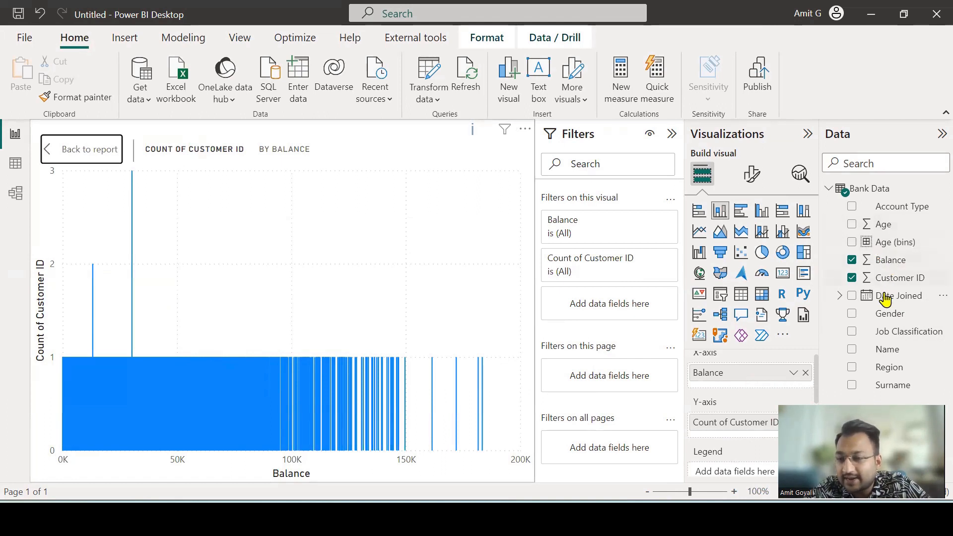
{"action": "right_click", "coordinate": [886, 259]}
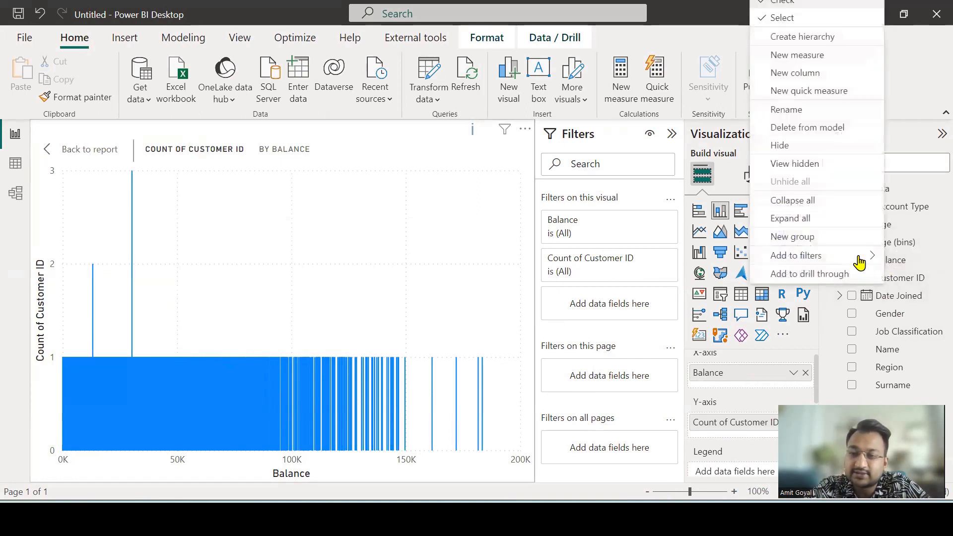
{"action": "left_click", "coordinate": [813, 242]}
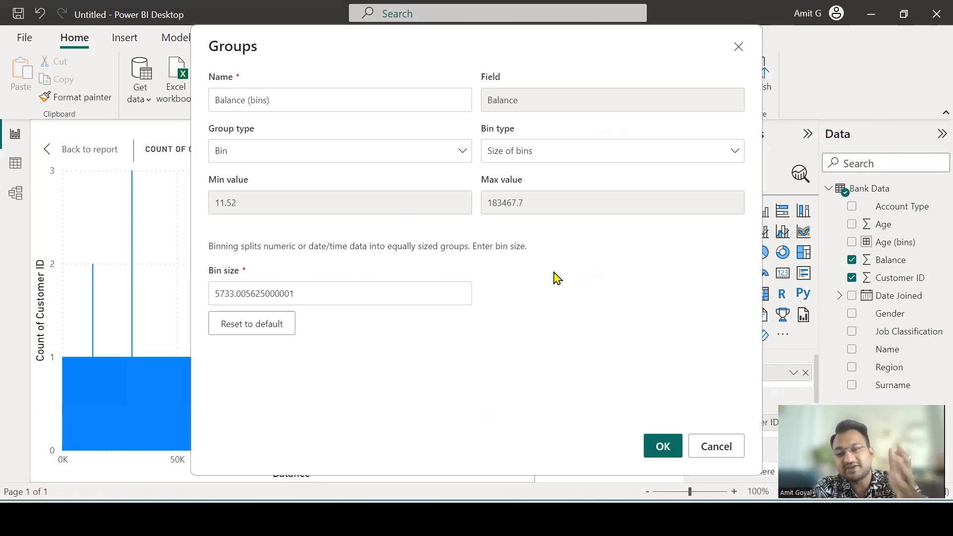
{"action": "left_click_drag", "start_coordinate": [340, 295], "coordinate": [197, 298]}
{"action": "type", "text": "5000"}
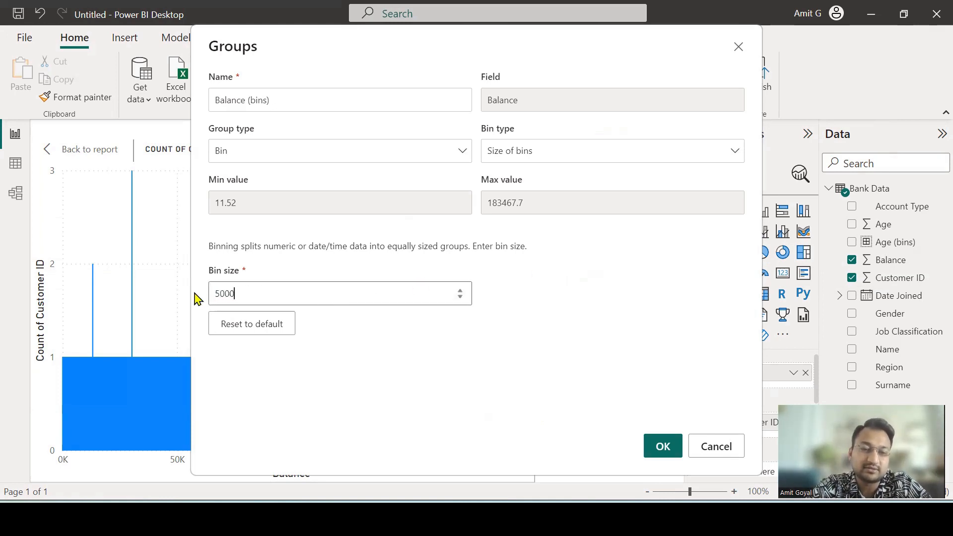
{"action": "left_click", "coordinate": [665, 447]}
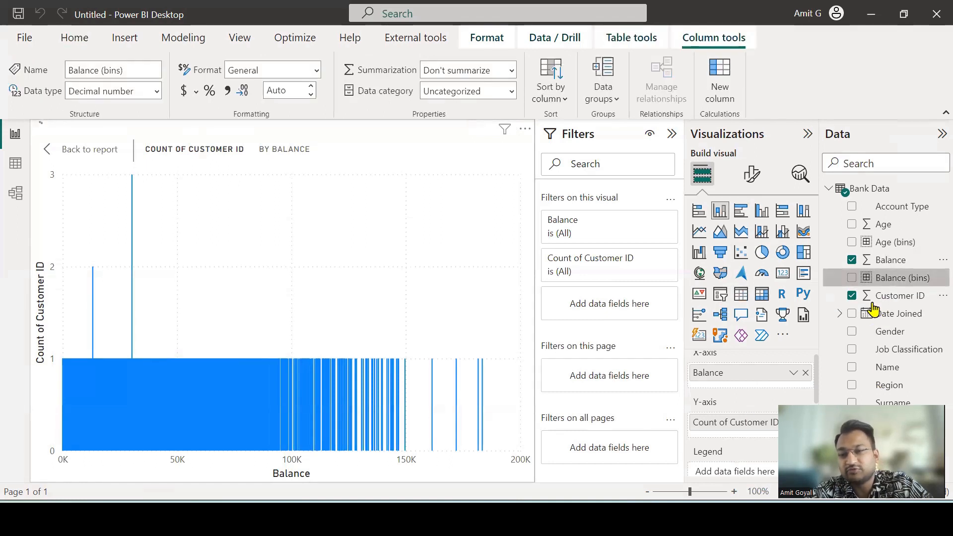
- Replace Balance with Balance (bins) on the chart's X-axis
{"action": "left_click", "coordinate": [805, 373]}
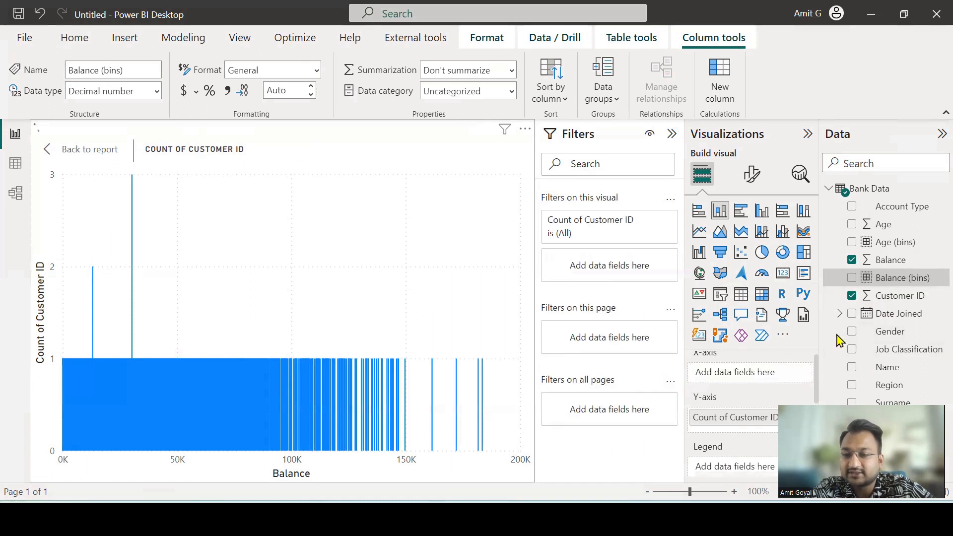
{"action": "left_click_drag", "start_coordinate": [893, 277], "coordinate": [775, 373]}
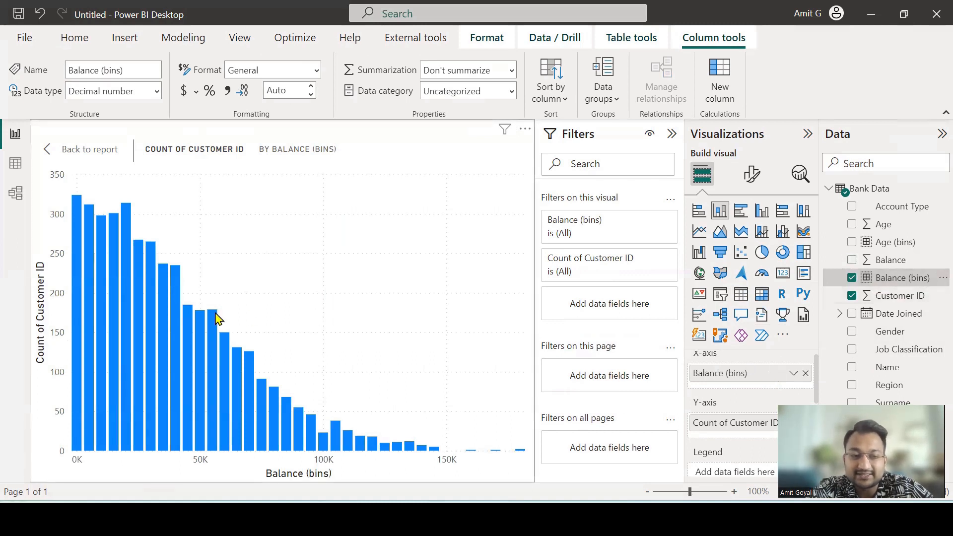
{"action": "mouse_move", "coordinate": [95, 393]}
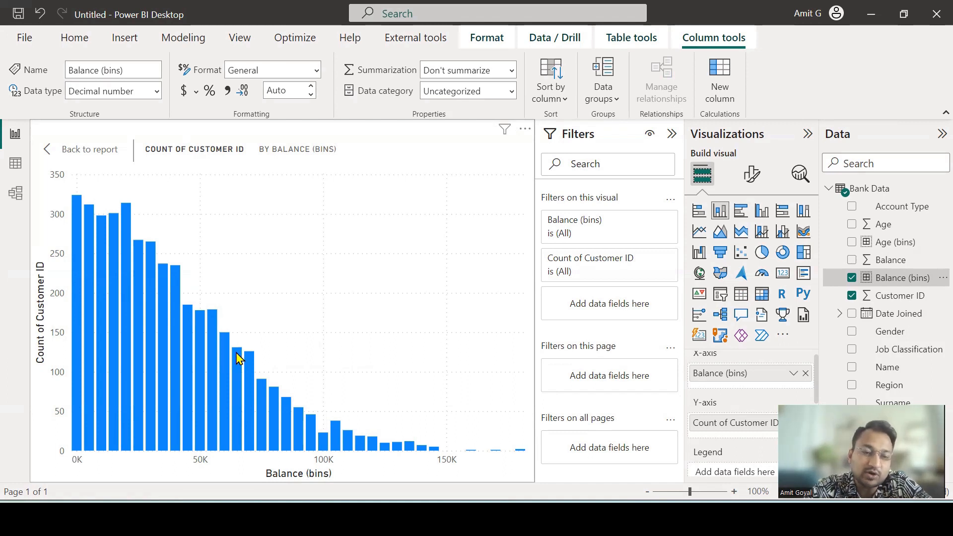
- Change the balance chart's X-axis type to Categorical
{"action": "left_click", "coordinate": [755, 185]}
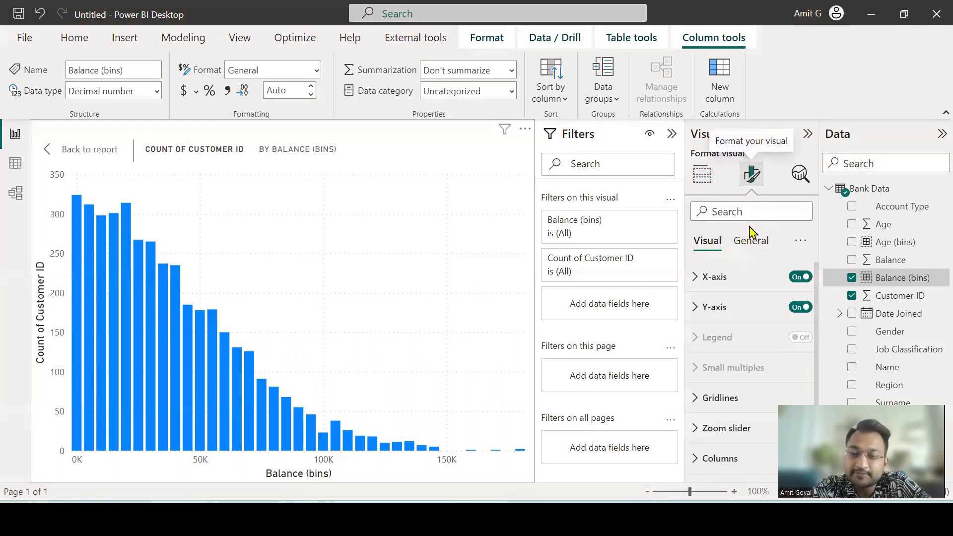
{"action": "scroll", "coordinate": [754, 347], "scroll_direction": "down", "scroll_amount": 1}
{"action": "scroll", "coordinate": [754, 347], "scroll_direction": "up", "scroll_amount": 1}
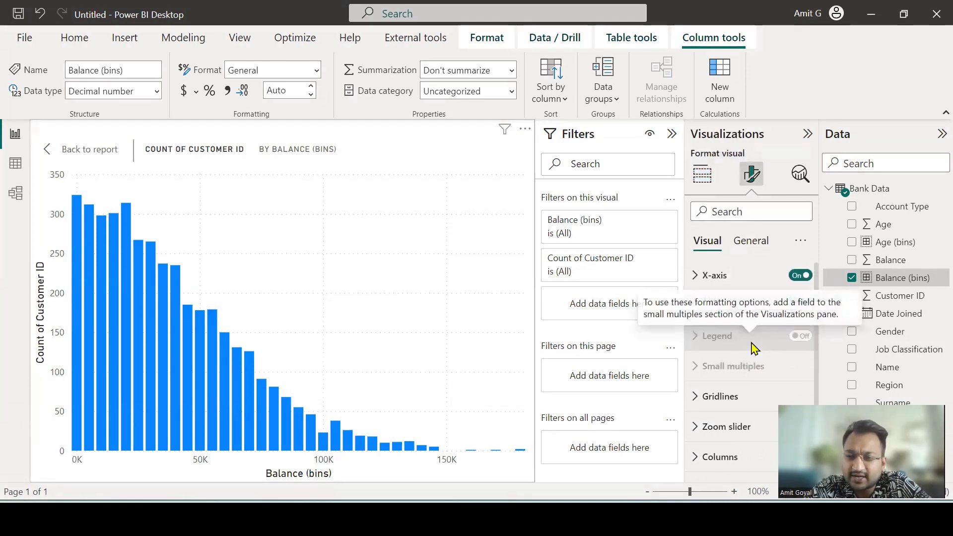
{"action": "left_click", "coordinate": [698, 282]}
{"action": "left_click", "coordinate": [720, 327]}
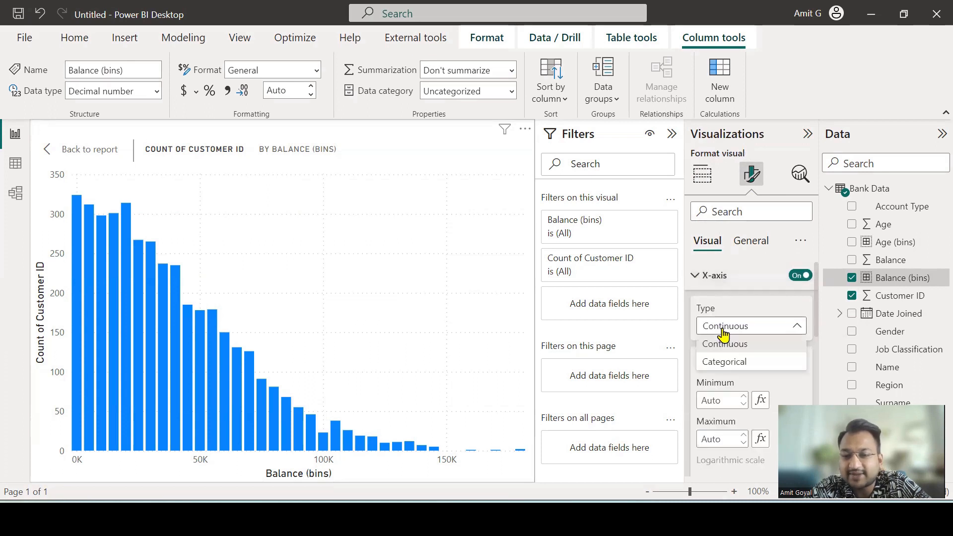
{"action": "left_click", "coordinate": [724, 362]}
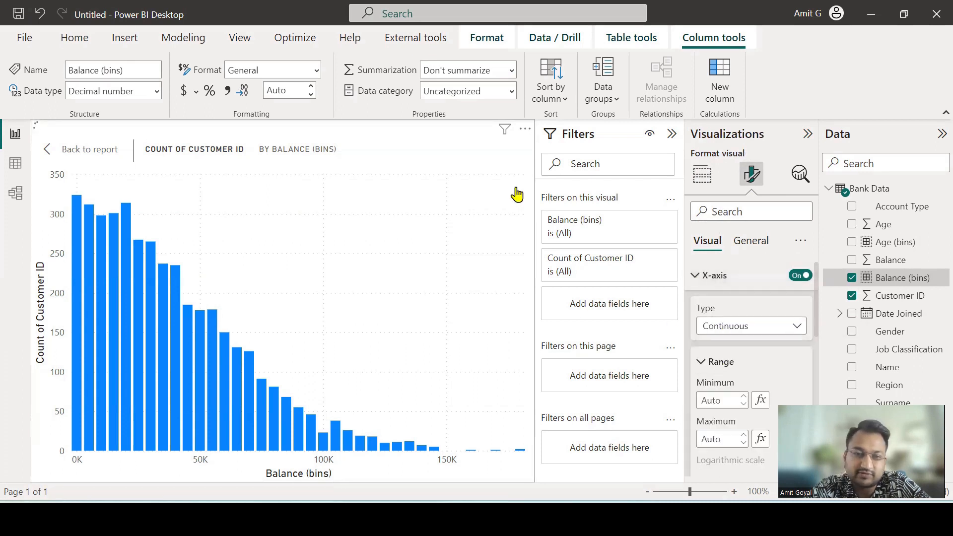
- Sort the balance chart's axis by Balance (bins) in ascending order
{"action": "left_click", "coordinate": [525, 130]}
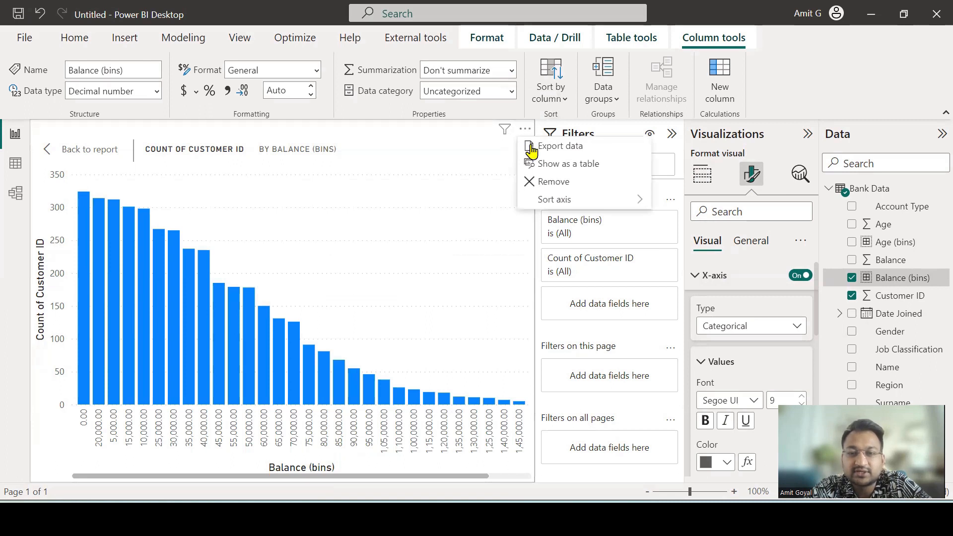
{"action": "mouse_move", "coordinate": [589, 205]}
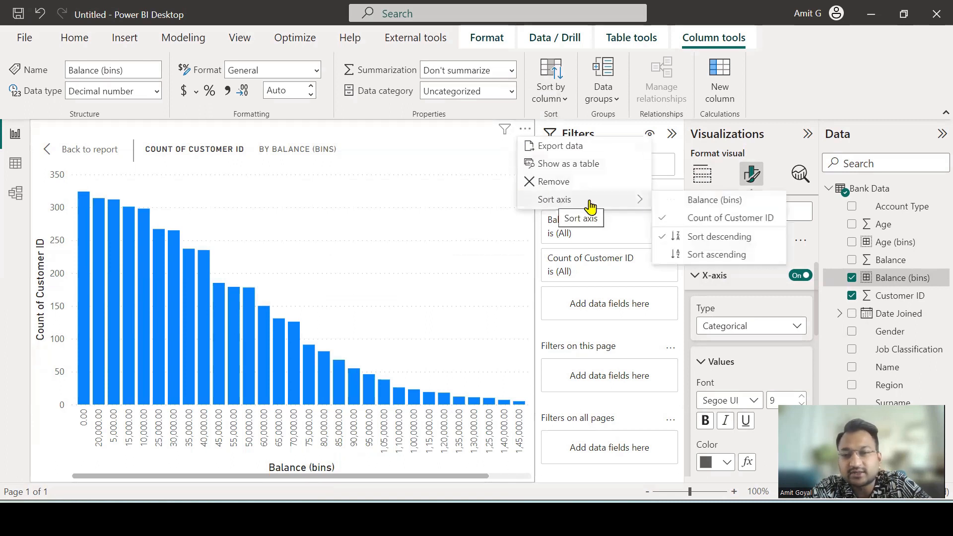
{"action": "left_click", "coordinate": [689, 206]}
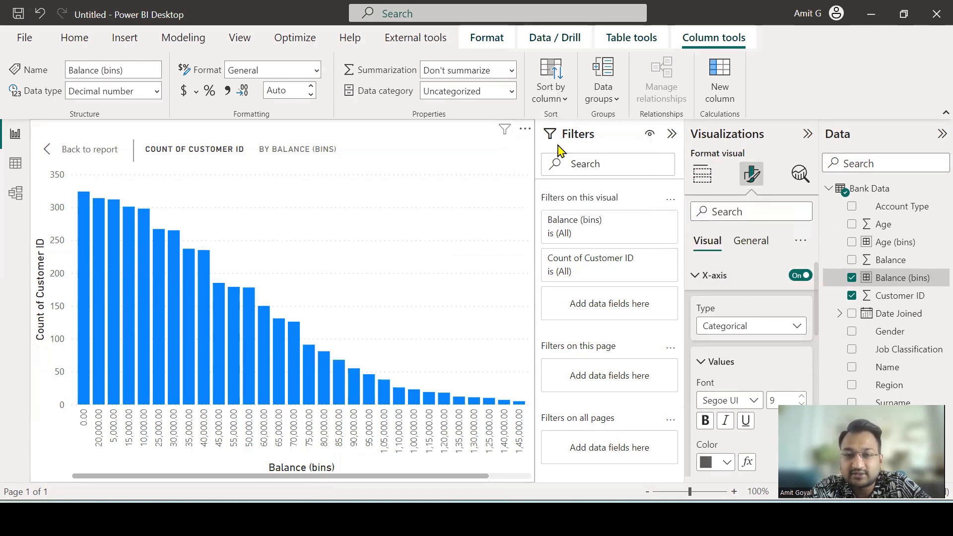
{"action": "left_click", "coordinate": [524, 131]}
{"action": "mouse_move", "coordinate": [549, 207]}
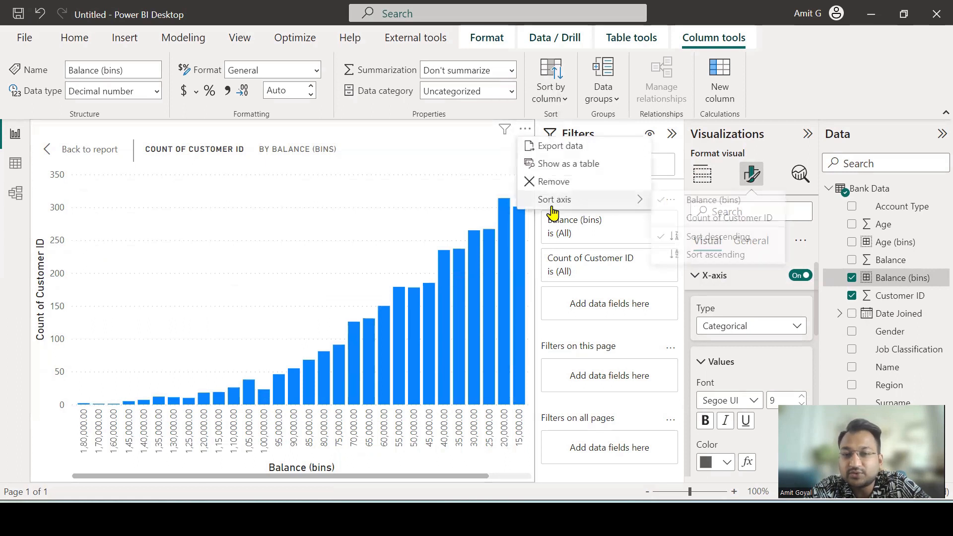
{"action": "left_click", "coordinate": [701, 254]}
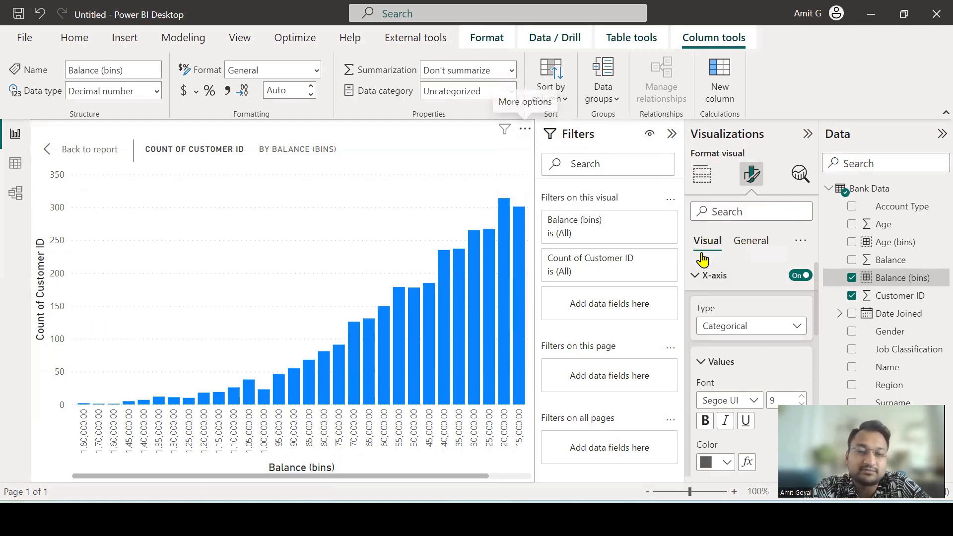
- Set the inner padding between the balance chart's columns to 3 px
{"action": "scroll", "coordinate": [722, 400], "scroll_direction": "down", "scroll_amount": 1}
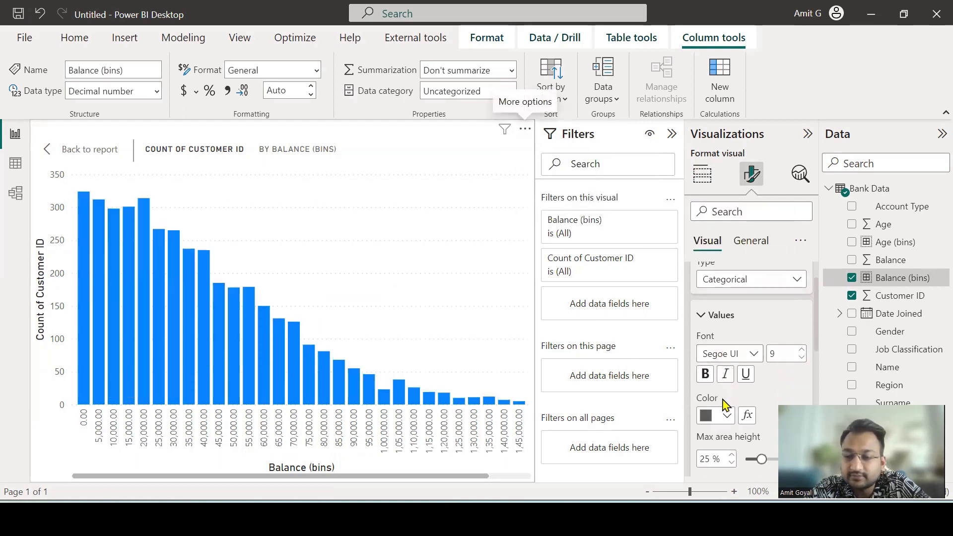
{"action": "scroll", "coordinate": [724, 403], "scroll_direction": "down", "scroll_amount": 1}
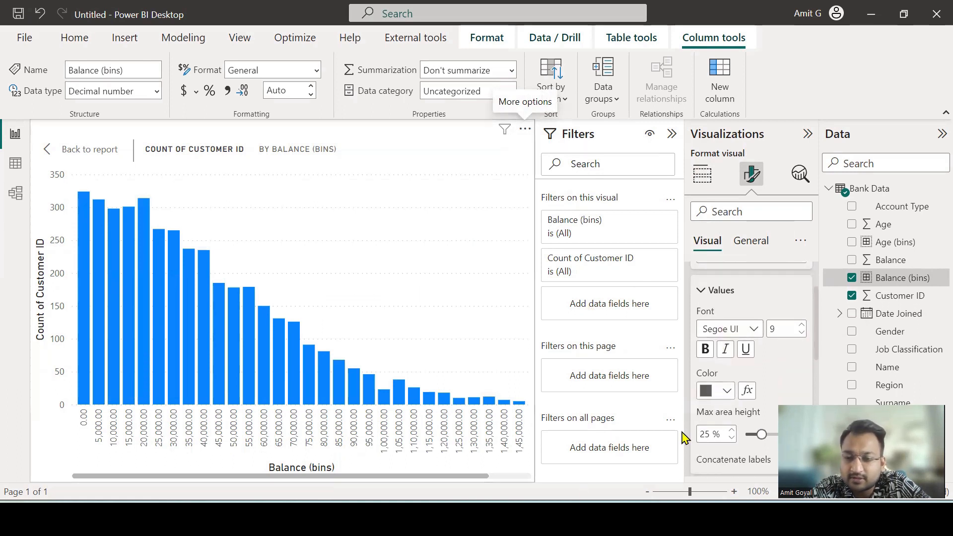
{"action": "scroll", "coordinate": [759, 400], "scroll_direction": "down", "scroll_amount": 8}
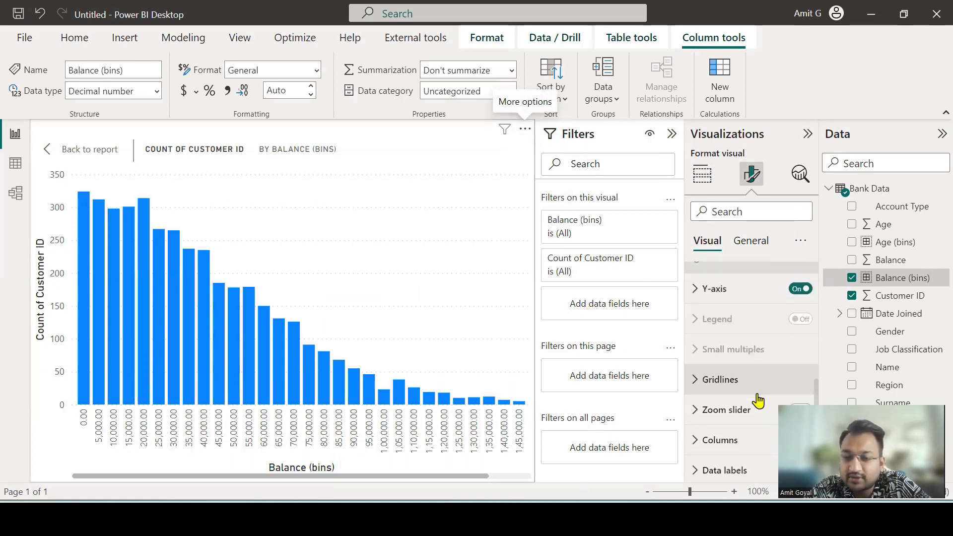
{"action": "left_click", "coordinate": [699, 378]}
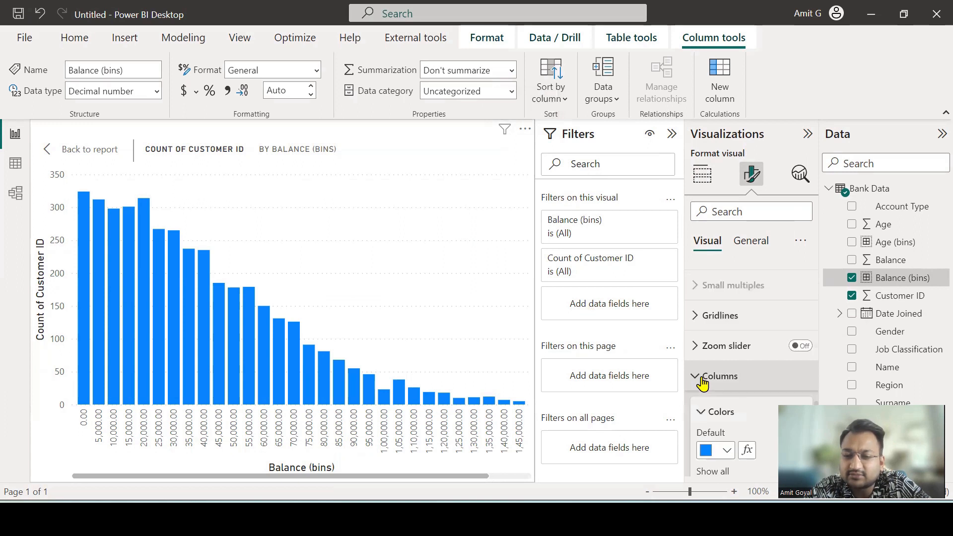
{"action": "scroll", "coordinate": [736, 446], "scroll_direction": "down", "scroll_amount": 4}
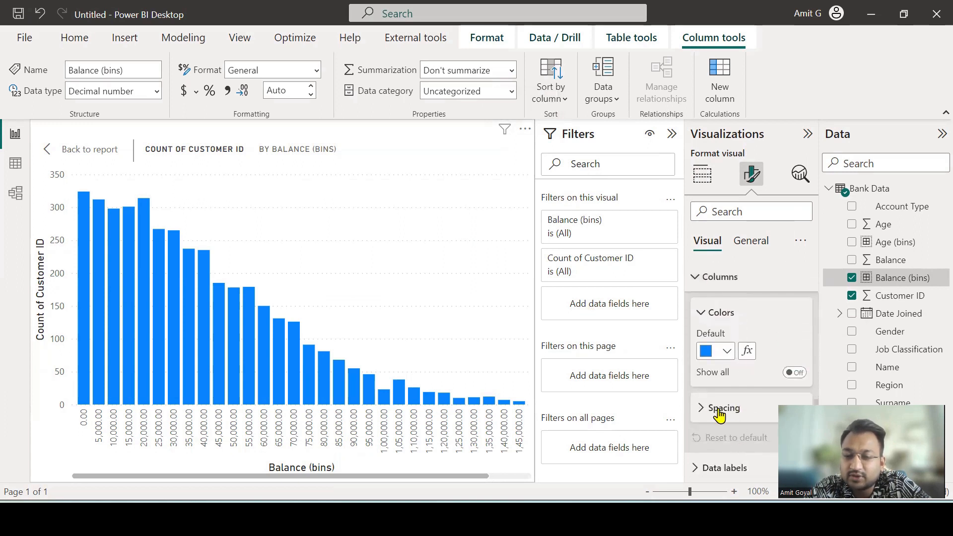
{"action": "left_click", "coordinate": [714, 408]}
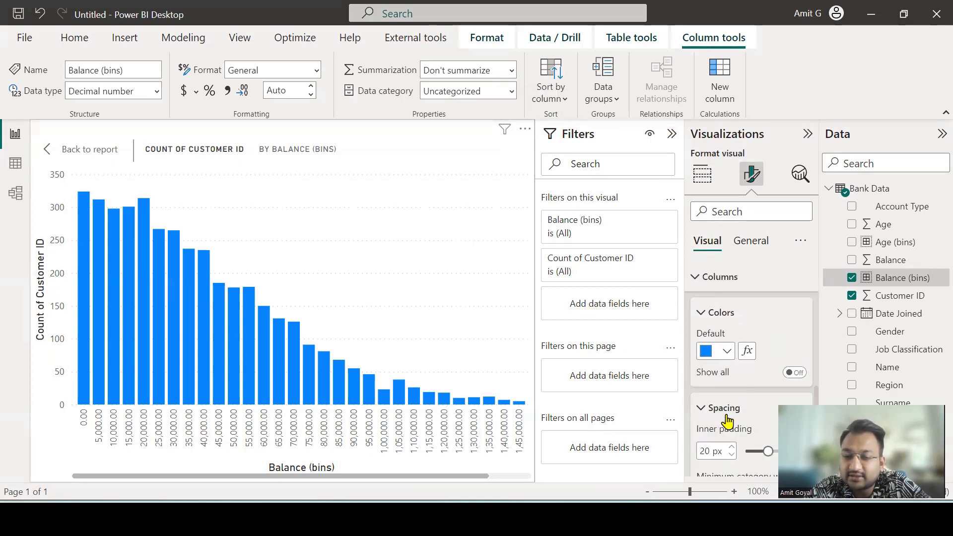
{"action": "left_click_drag", "start_coordinate": [714, 451], "coordinate": [694, 453]}
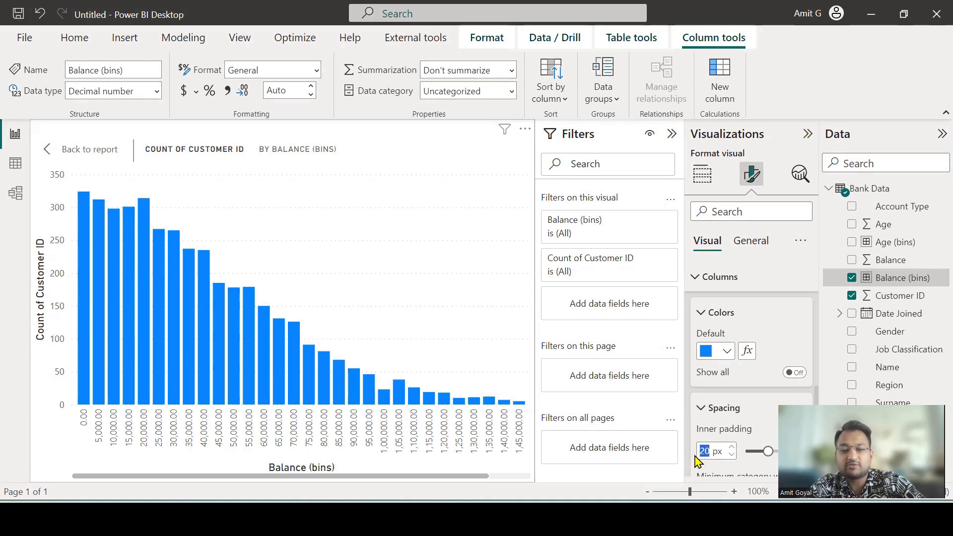
{"action": "type", "text": "3"}
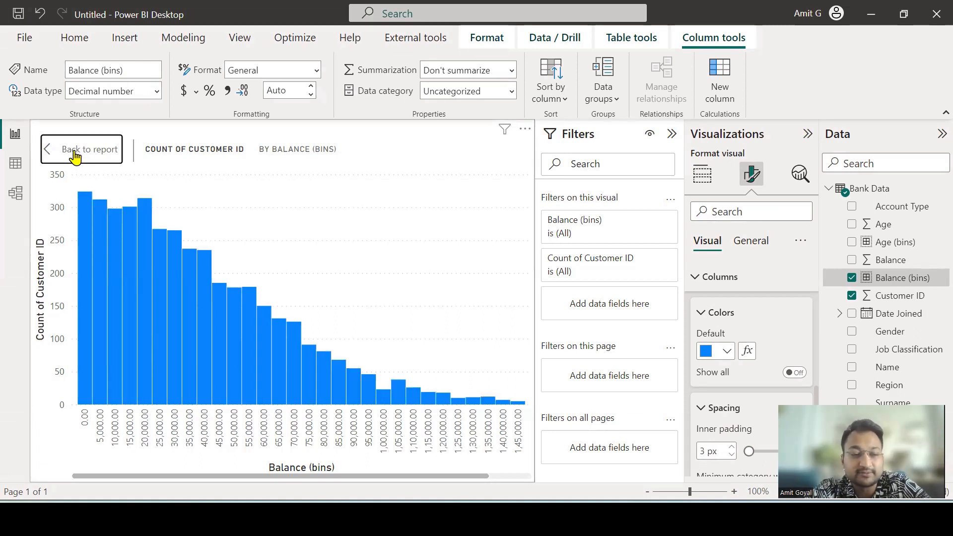
- Return to the report page and widen the balance chart so it spans beneath the region map and the gender donut
{"action": "left_click", "coordinate": [74, 151]}
{"action": "left_click_drag", "start_coordinate": [203, 337], "coordinate": [327, 362]}
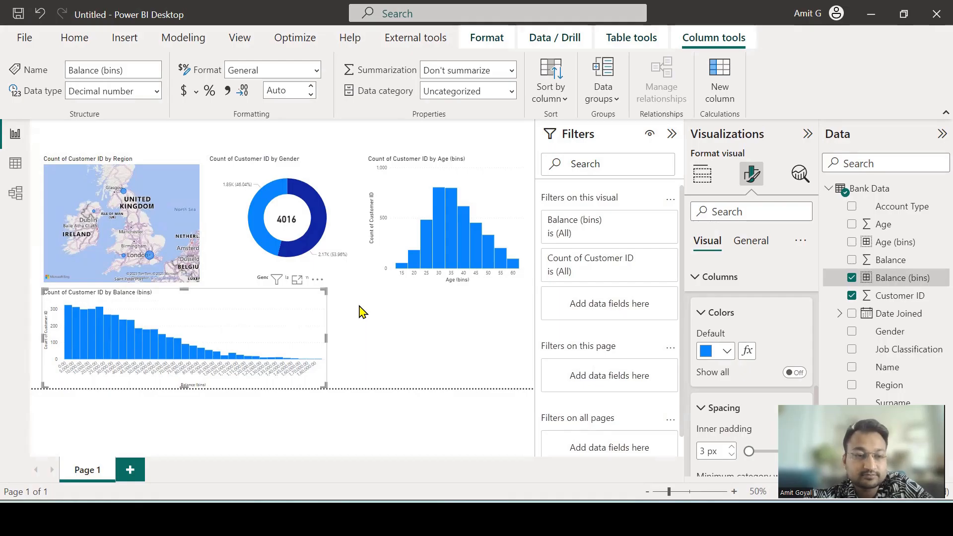
{"action": "left_click", "coordinate": [403, 317]}
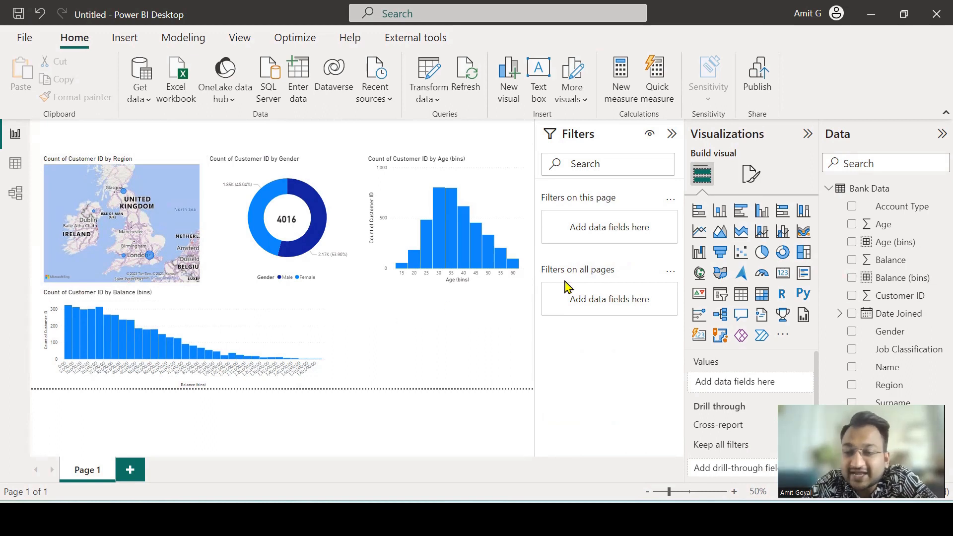
- Add a treemap with Job Classification as its category and the count of Customer ID as its values
{"action": "left_click", "coordinate": [800, 256]}
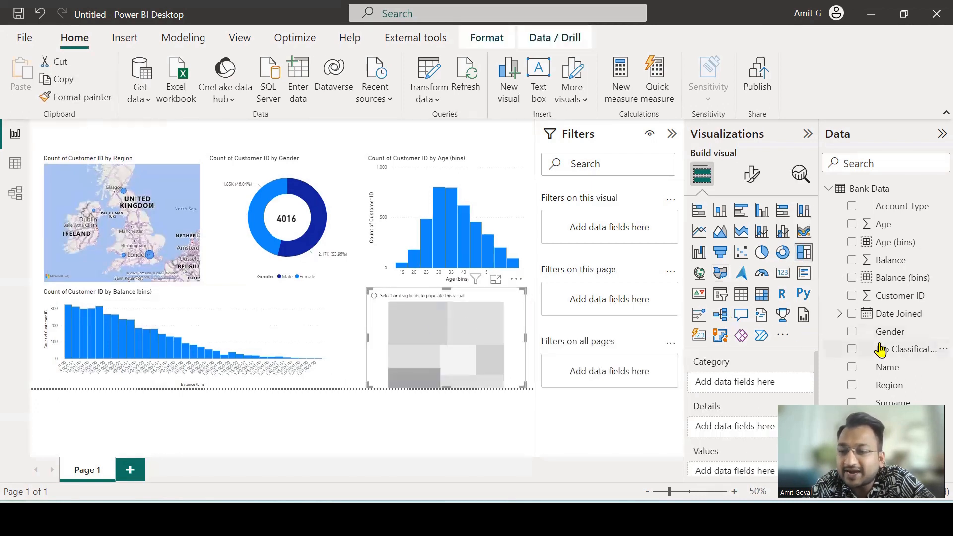
{"action": "left_click_drag", "start_coordinate": [880, 350], "coordinate": [764, 382]}
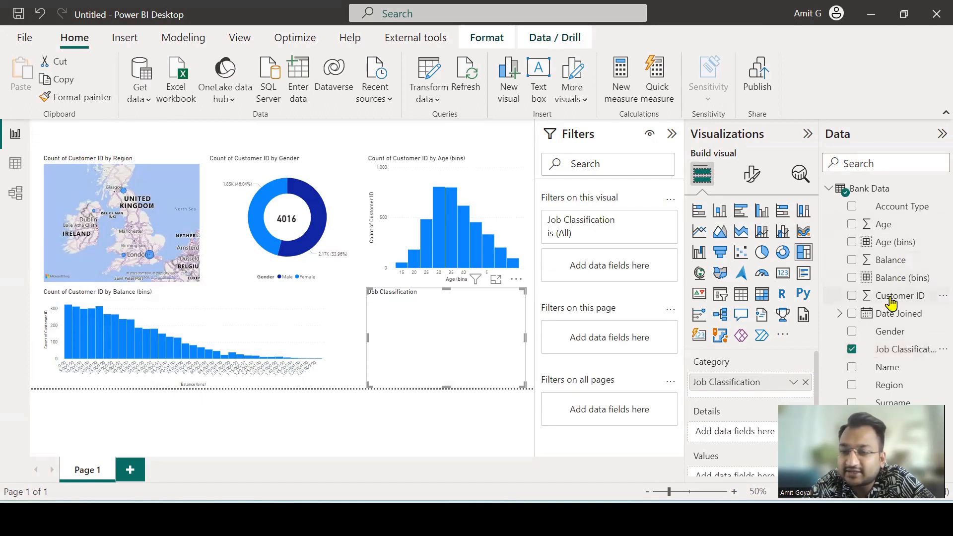
{"action": "left_click_drag", "start_coordinate": [889, 296], "coordinate": [733, 452]}
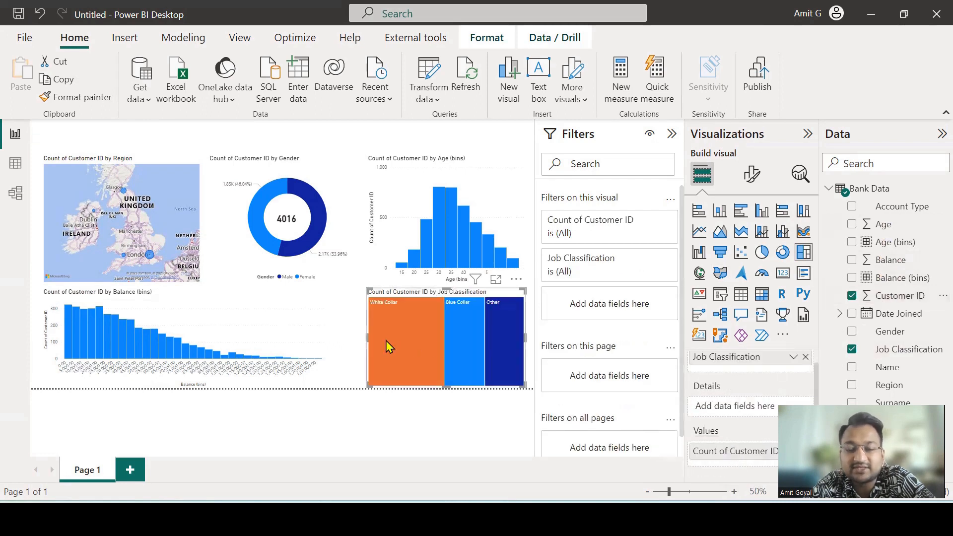
- Turn on data labels for the job classification treemap
{"action": "mouse_move", "coordinate": [386, 341]}
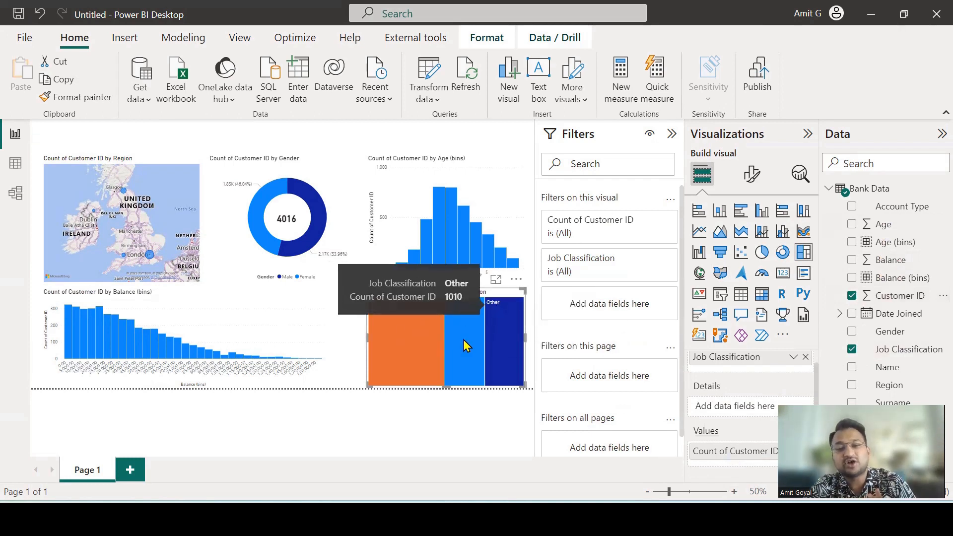
{"action": "mouse_move", "coordinate": [501, 343]}
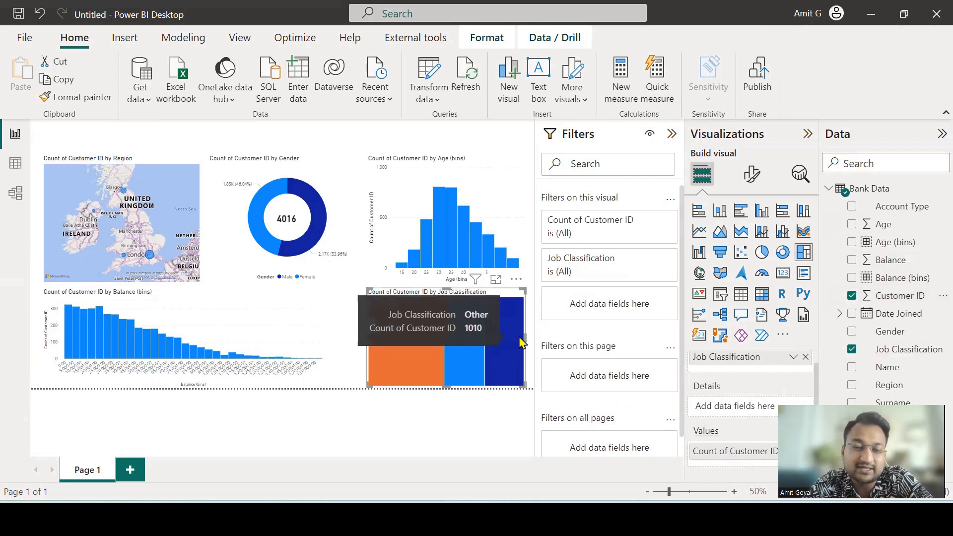
{"action": "left_click", "coordinate": [752, 173]}
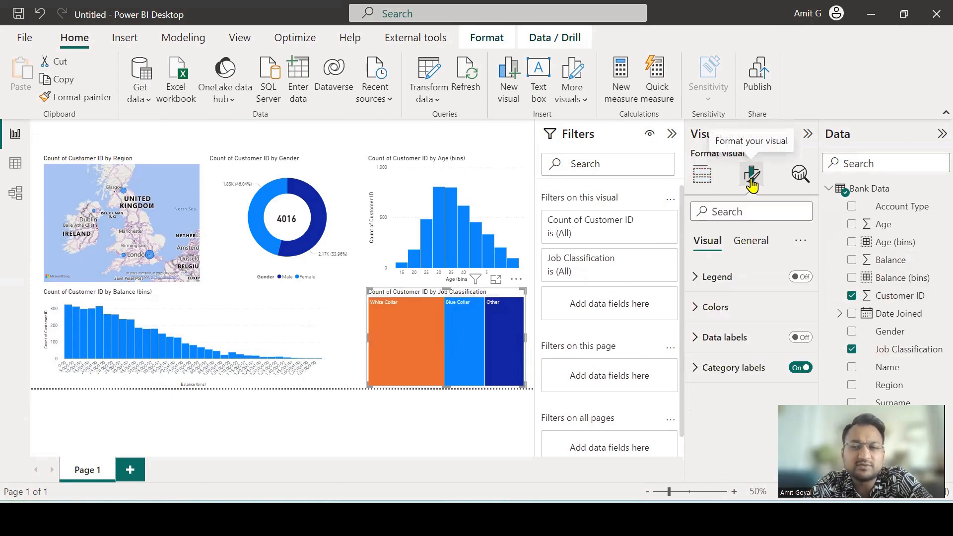
{"action": "left_click", "coordinate": [803, 339]}
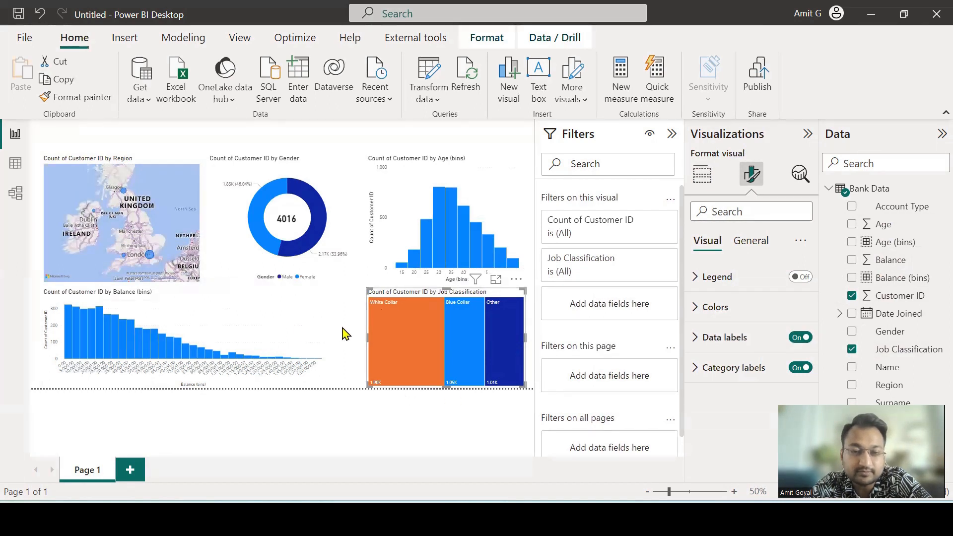
- Move the treemap closer to the balance chart and widen it to line up with the age chart's outer edge
{"action": "left_click", "coordinate": [272, 313]}
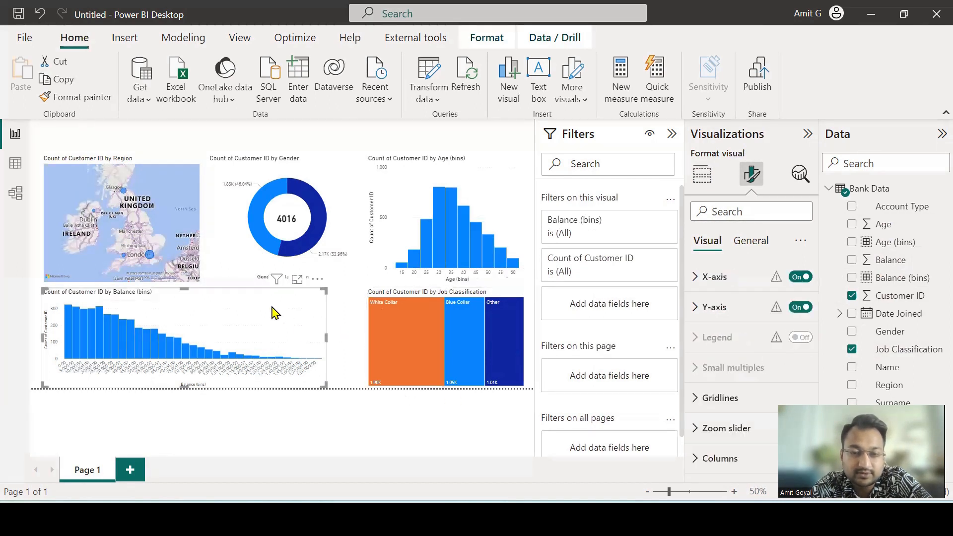
{"action": "left_click", "coordinate": [387, 296]}
{"action": "left_click_drag", "start_coordinate": [387, 297], "coordinate": [365, 300]}
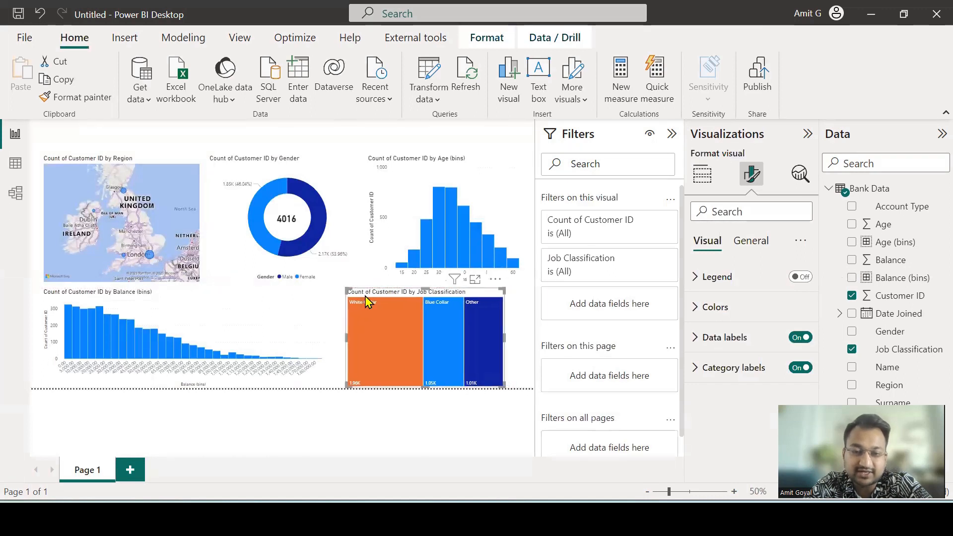
{"action": "left_click", "coordinate": [507, 342]}
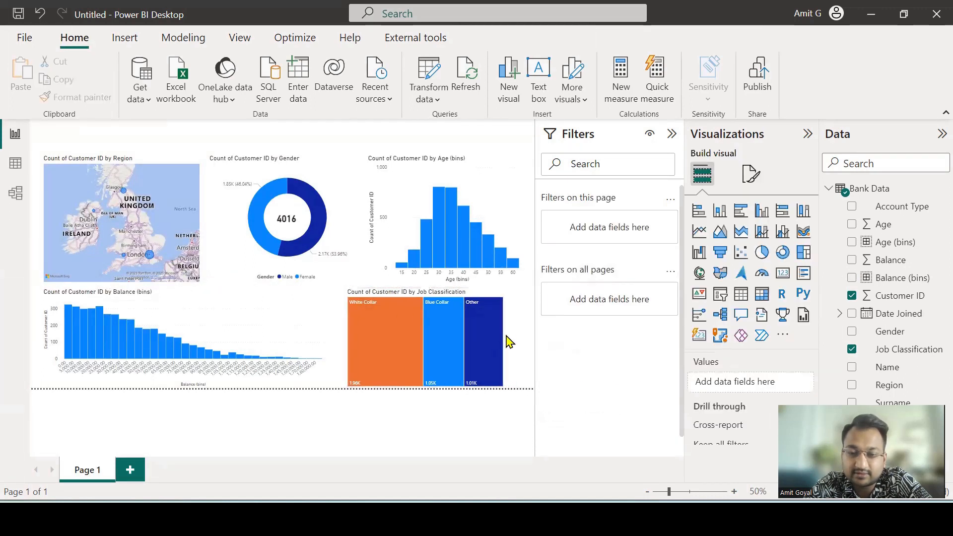
{"action": "left_click", "coordinate": [470, 296]}
{"action": "left_click_drag", "start_coordinate": [505, 338], "coordinate": [526, 340]}
{"action": "mouse_move", "coordinate": [435, 208]}
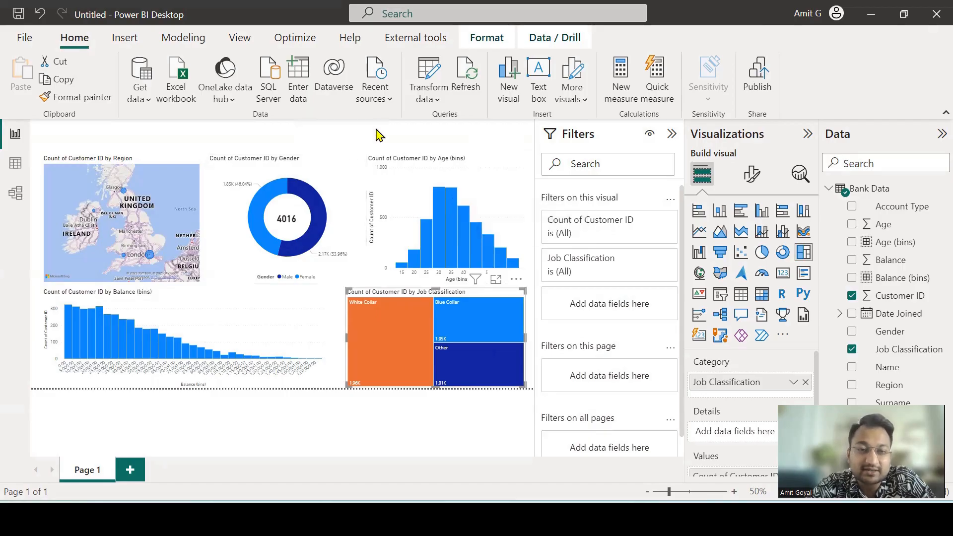
{"action": "left_click", "coordinate": [378, 136]}
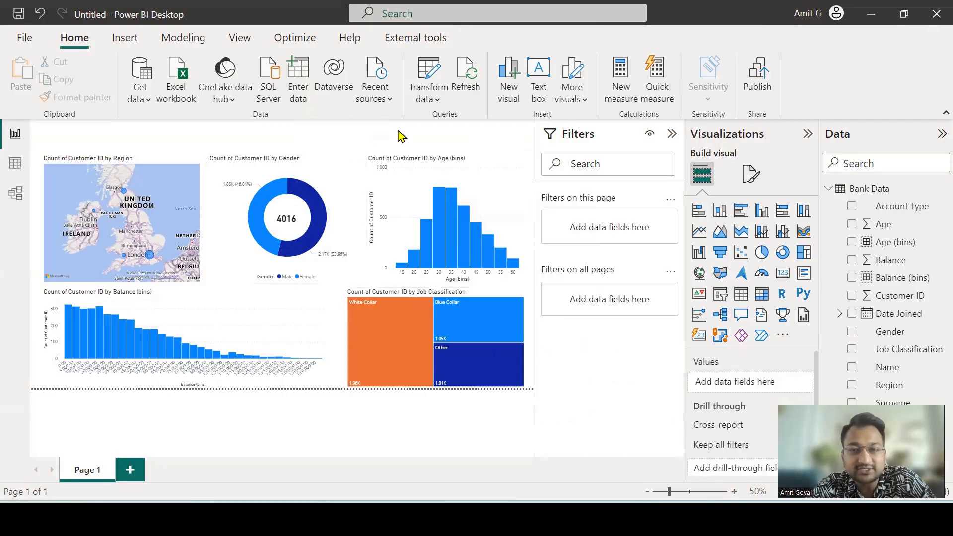
- Add a text box reading "Executive Summary" and format the text as bold at size 28
{"action": "left_click", "coordinate": [537, 95]}
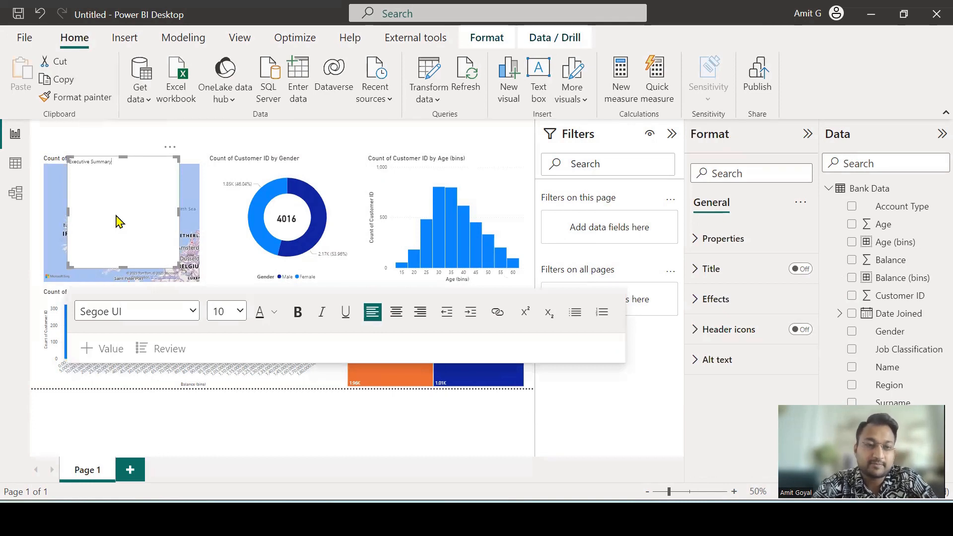
{"action": "key", "text": "ctrl+a"}
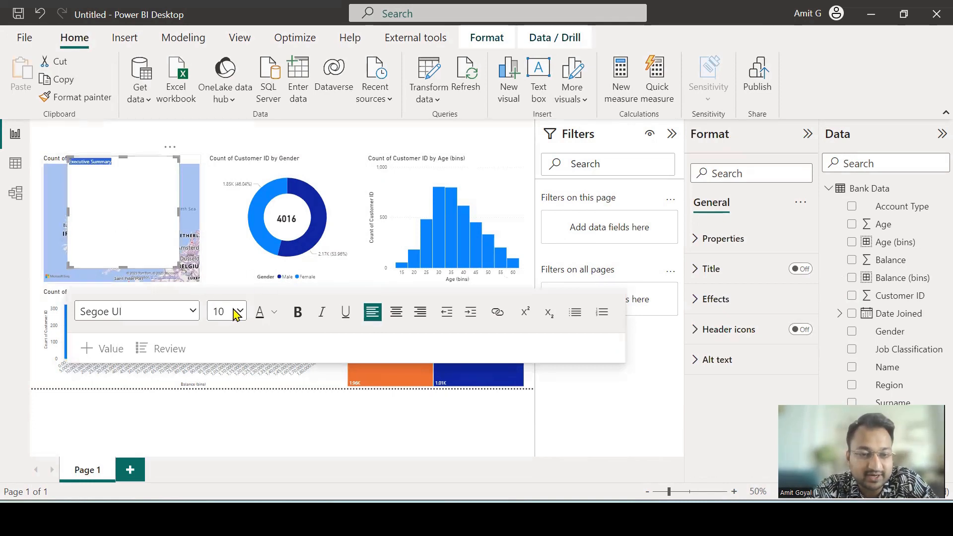
{"action": "left_click", "coordinate": [297, 311]}
{"action": "left_click", "coordinate": [227, 311]}
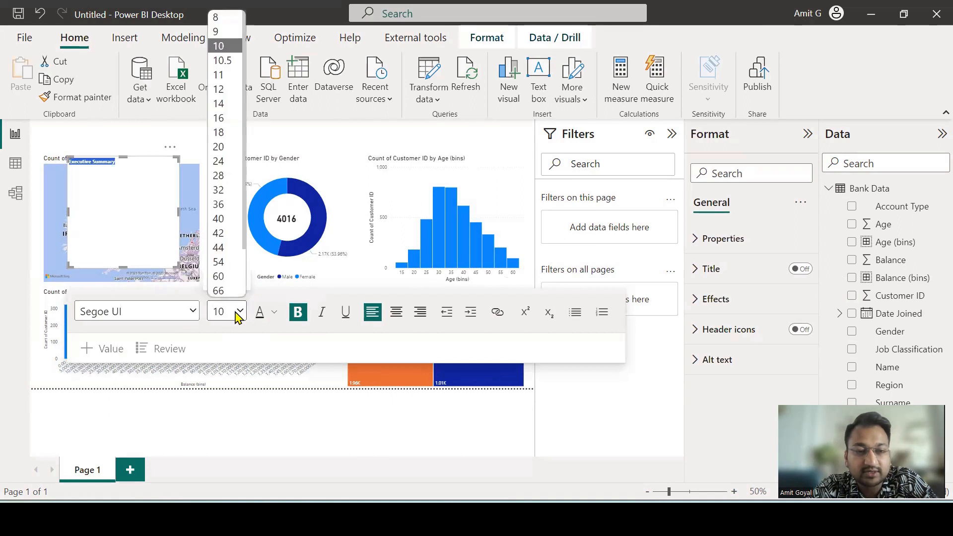
{"action": "left_click", "coordinate": [219, 175]}
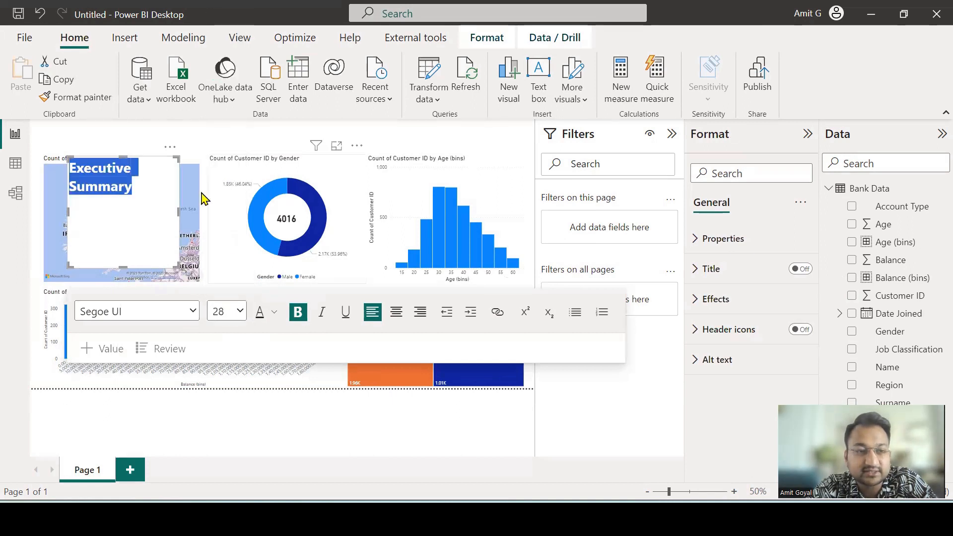
- Centre the heading text and fit its box as a thin strip across the page above all the charts
{"action": "left_click_drag", "start_coordinate": [177, 212], "coordinate": [326, 221]}
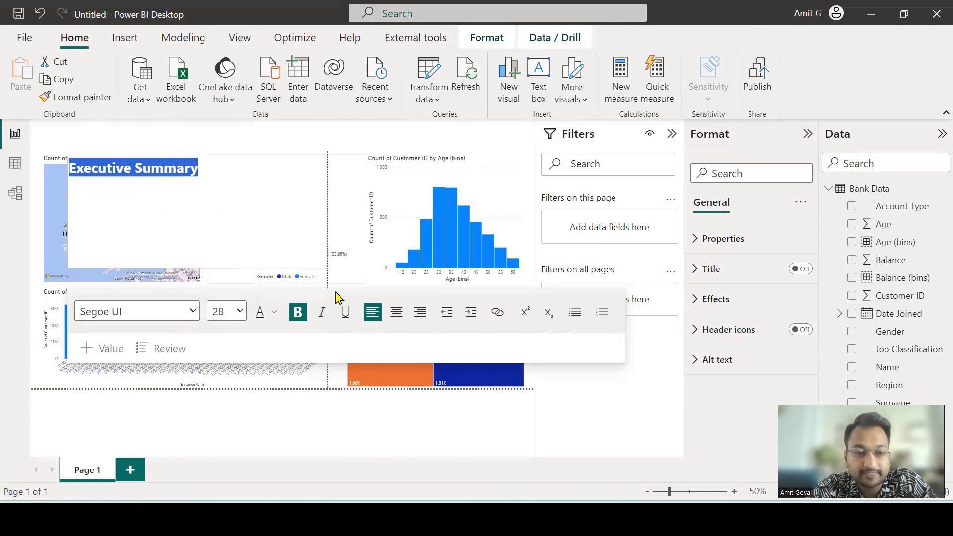
{"action": "left_click", "coordinate": [394, 322]}
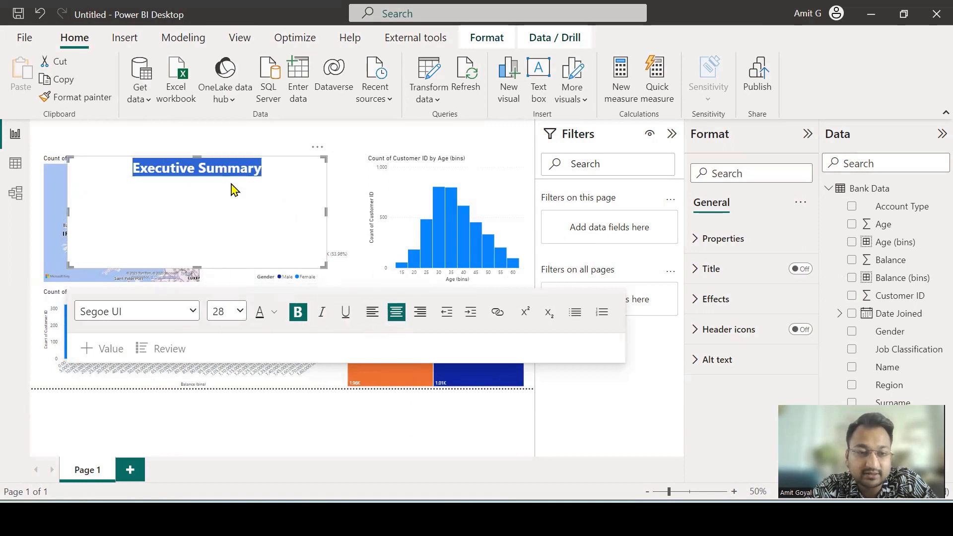
{"action": "left_click_drag", "start_coordinate": [197, 267], "coordinate": [199, 179]}
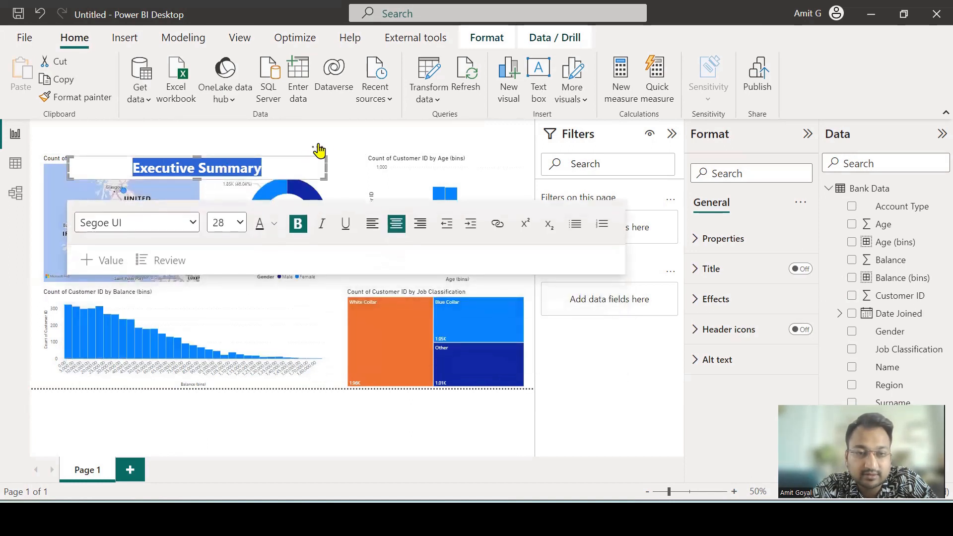
{"action": "left_click_drag", "start_coordinate": [319, 150], "coordinate": [406, 105]}
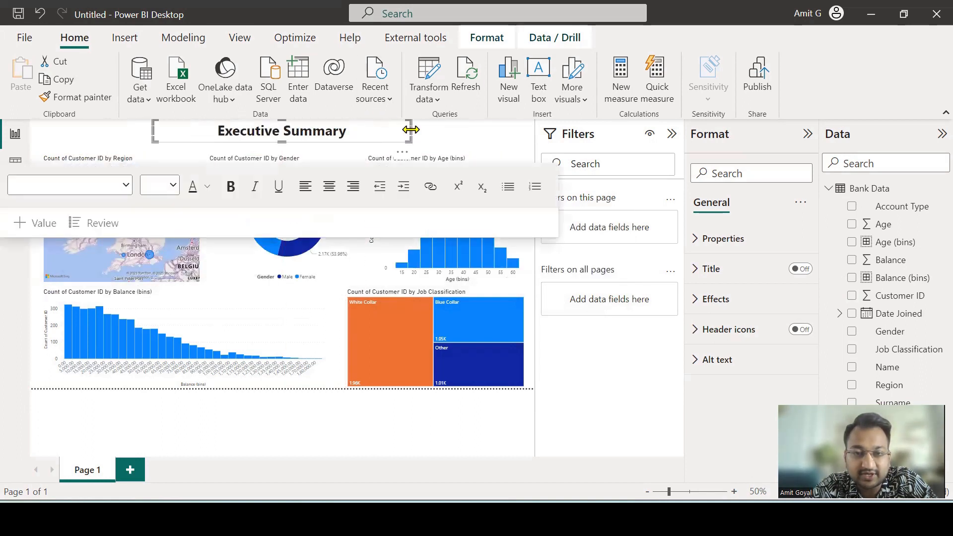
{"action": "left_click_drag", "start_coordinate": [411, 131], "coordinate": [533, 132]}
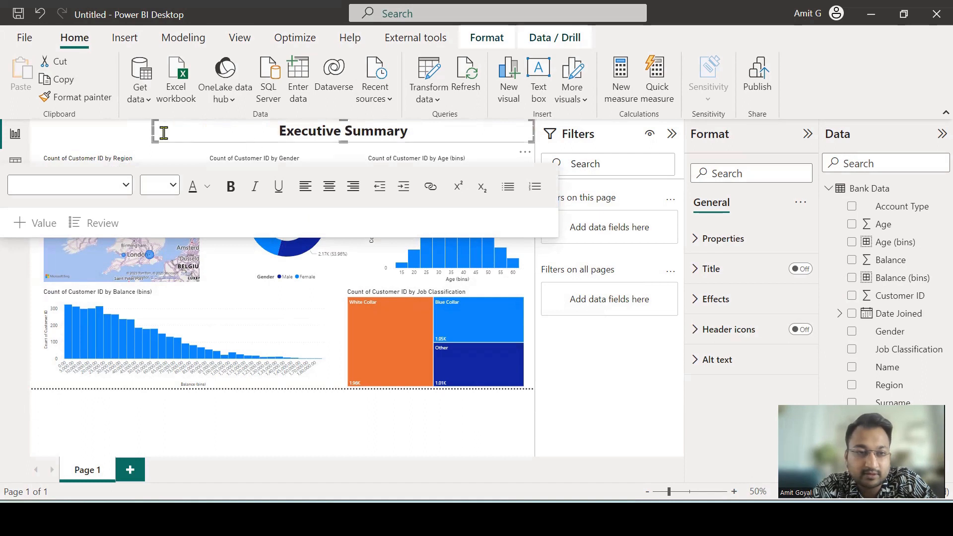
{"action": "left_click_drag", "start_coordinate": [152, 132], "coordinate": [42, 144]}
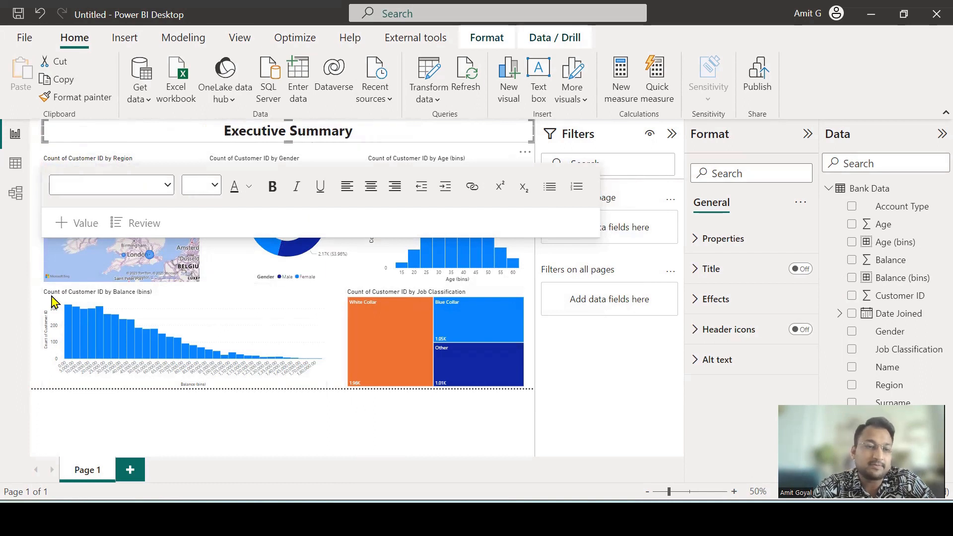
{"action": "left_click", "coordinate": [35, 313]}
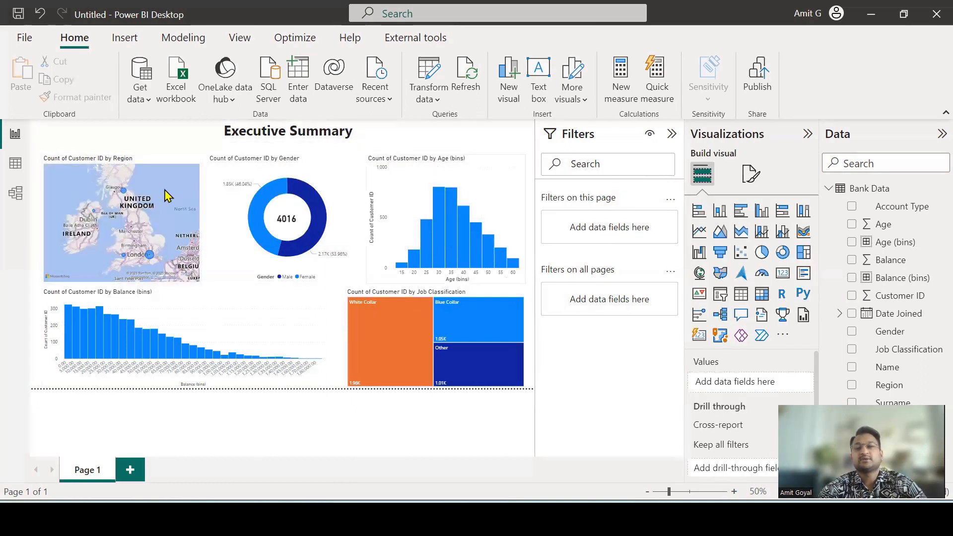
- Apply the dark Innovate theme to the report
{"action": "mouse_move", "coordinate": [285, 192]}
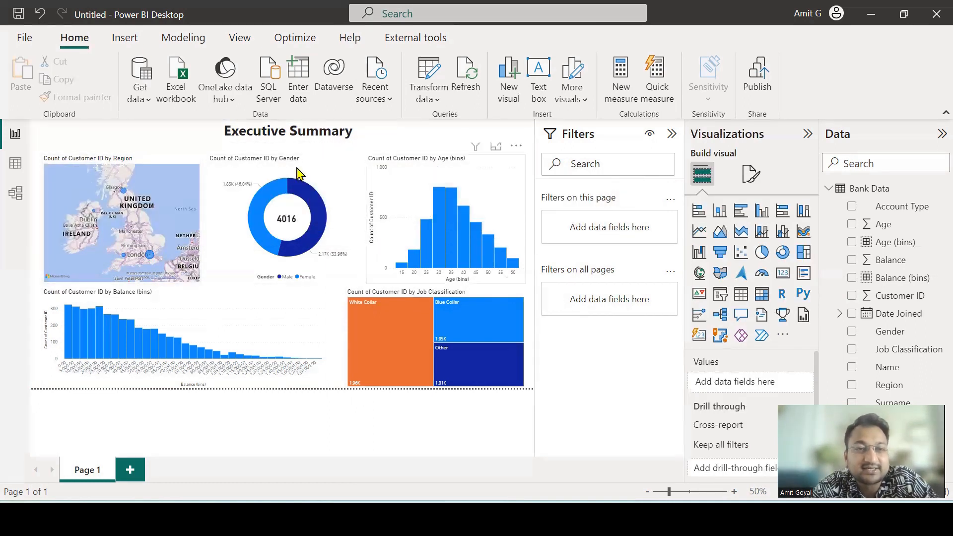
{"action": "left_click", "coordinate": [231, 47]}
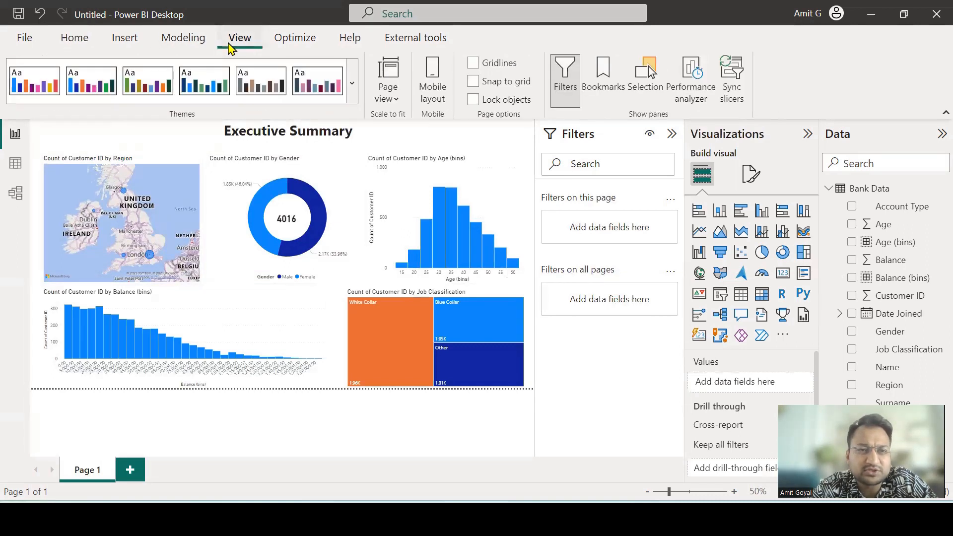
{"action": "left_click", "coordinate": [352, 85]}
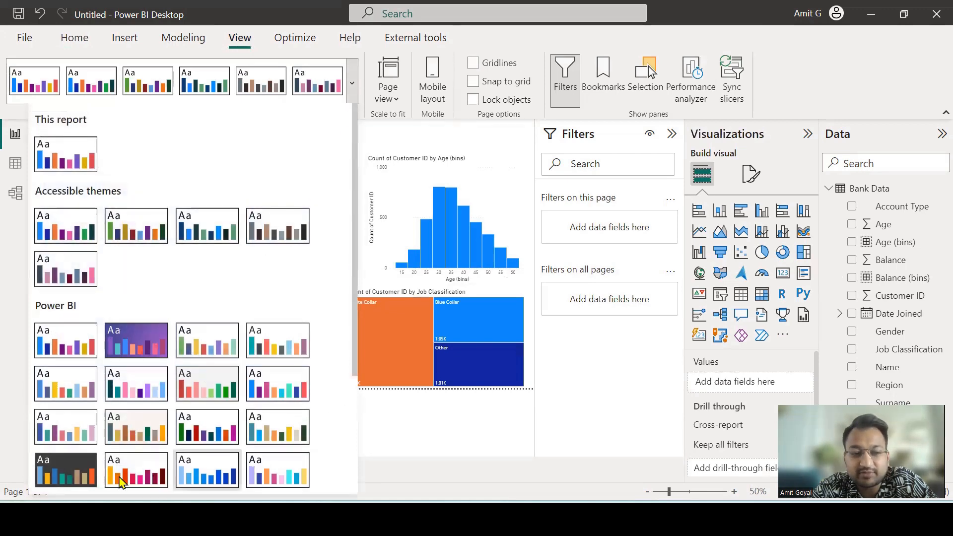
{"action": "left_click", "coordinate": [78, 470]}
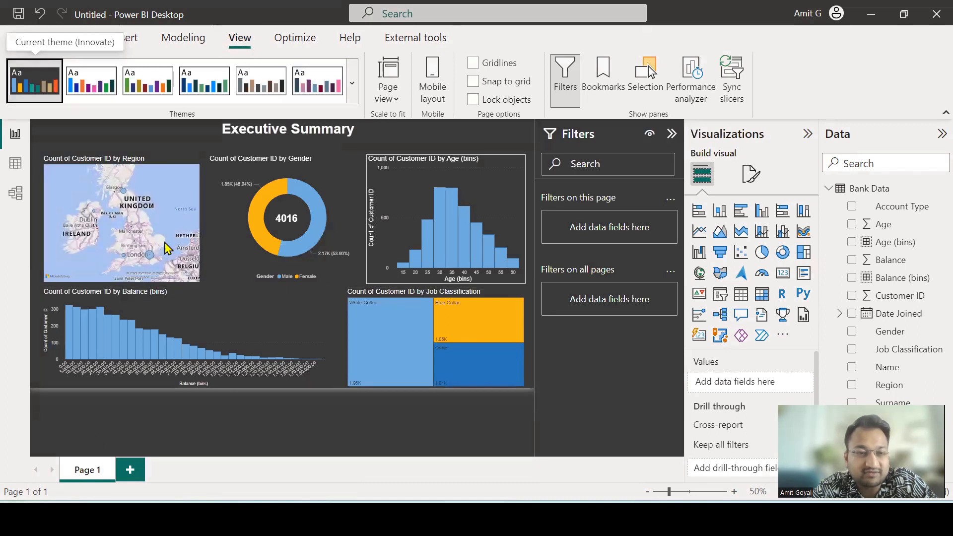
{"action": "mouse_move", "coordinate": [517, 342]}
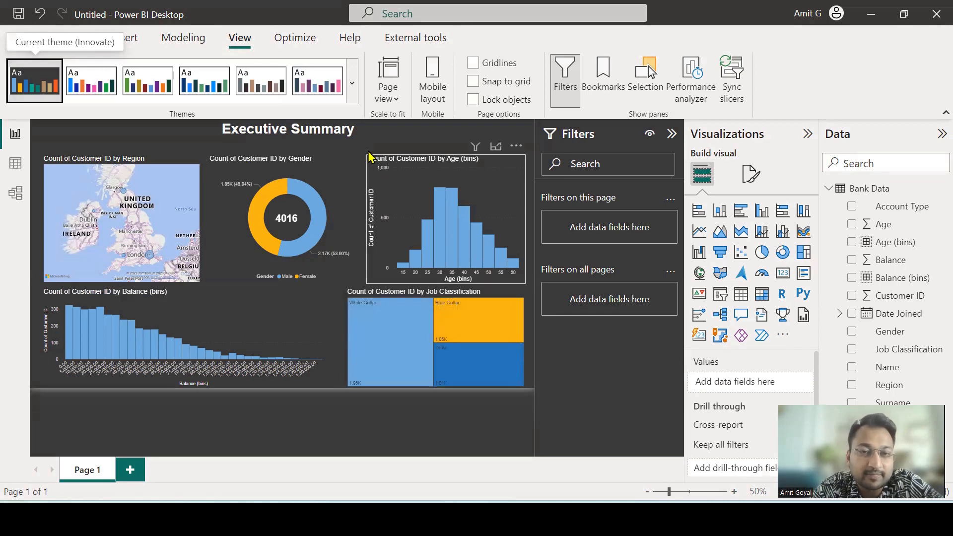
- Customize the current theme so that title text uses Arial Black at 13 pt, and apply it
{"action": "left_click", "coordinate": [351, 99]}
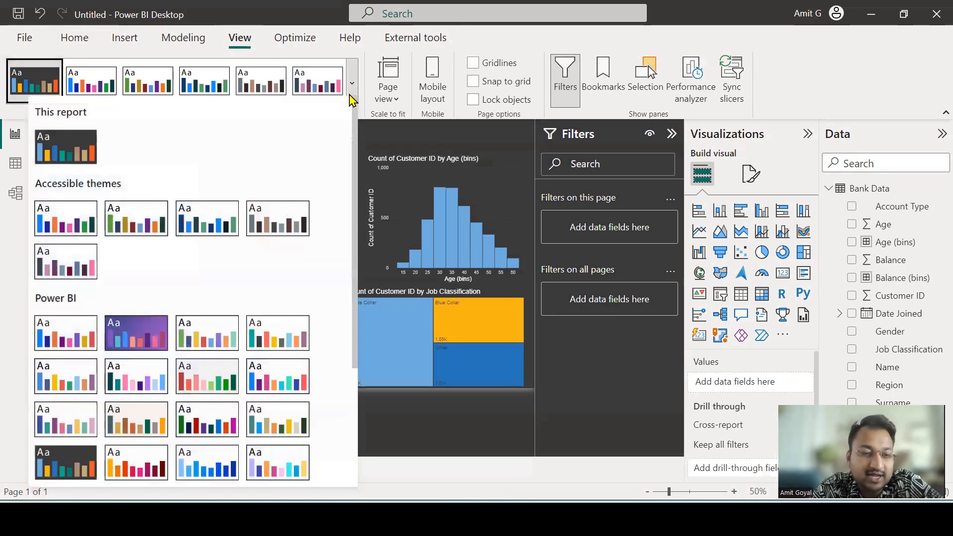
{"action": "scroll", "coordinate": [273, 337], "scroll_direction": "down", "scroll_amount": 3}
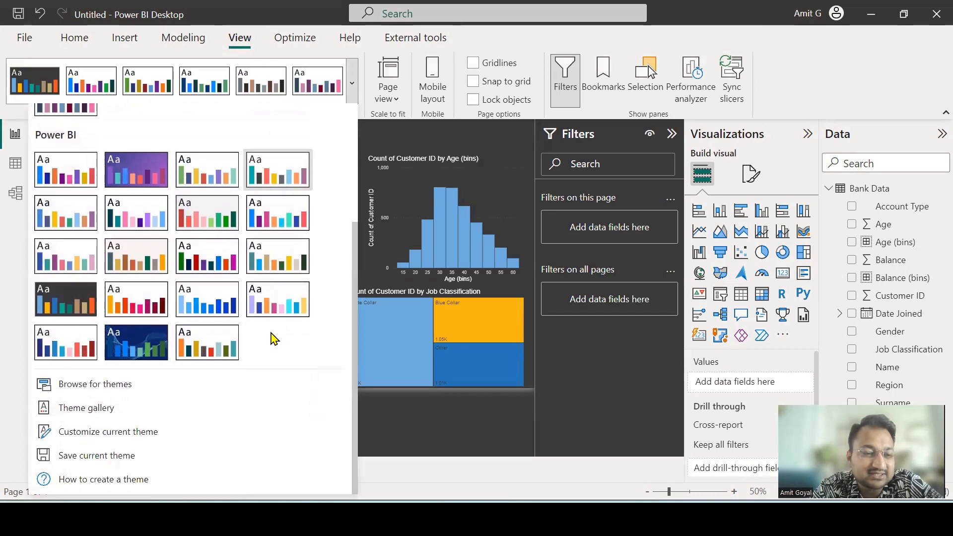
{"action": "left_click", "coordinate": [147, 436]}
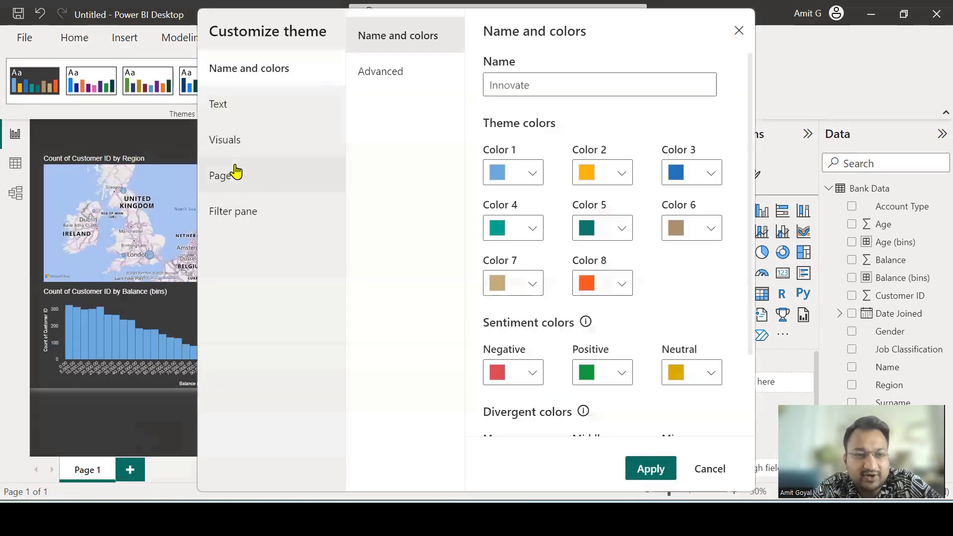
{"action": "left_click", "coordinate": [235, 151]}
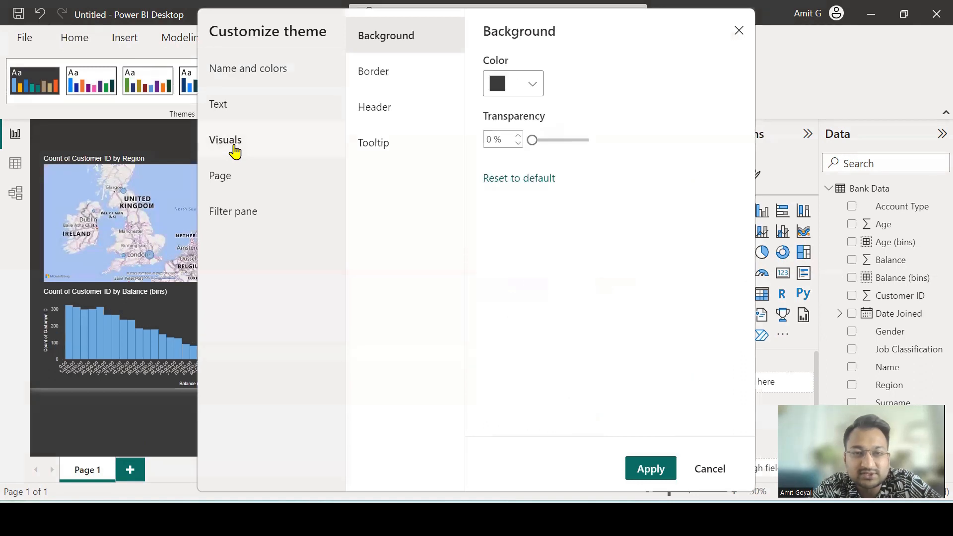
{"action": "left_click", "coordinate": [249, 119]}
{"action": "left_click", "coordinate": [373, 79]}
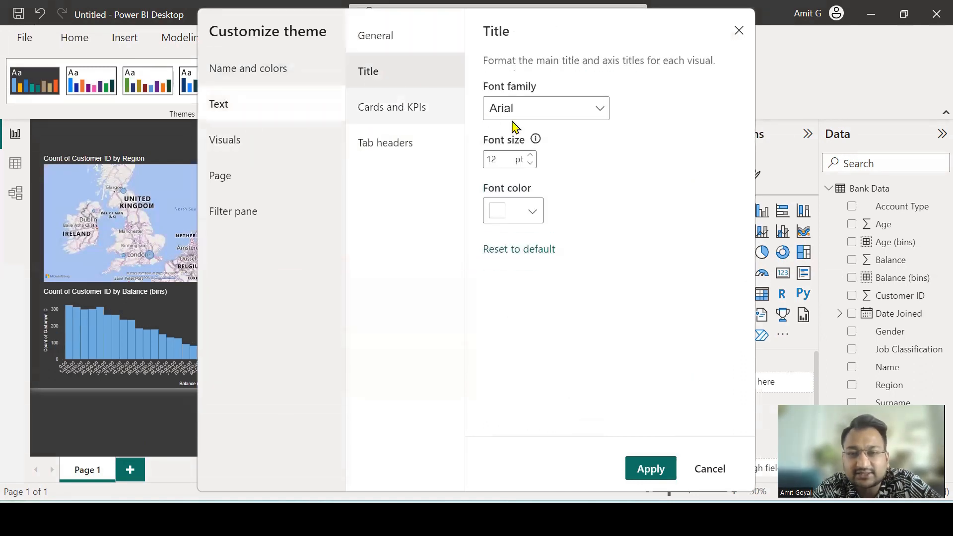
{"action": "left_click", "coordinate": [598, 112]}
{"action": "left_click", "coordinate": [555, 158]}
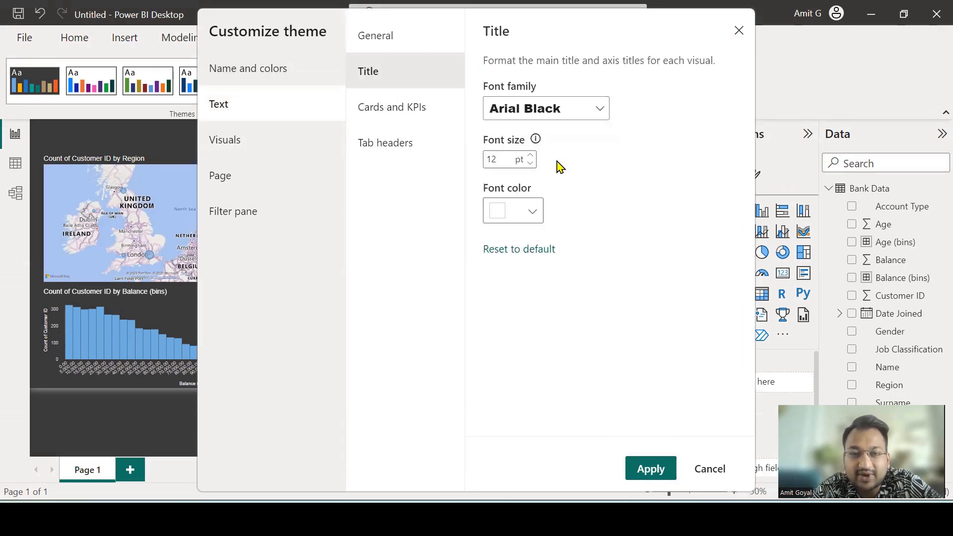
{"action": "left_click", "coordinate": [529, 155]}
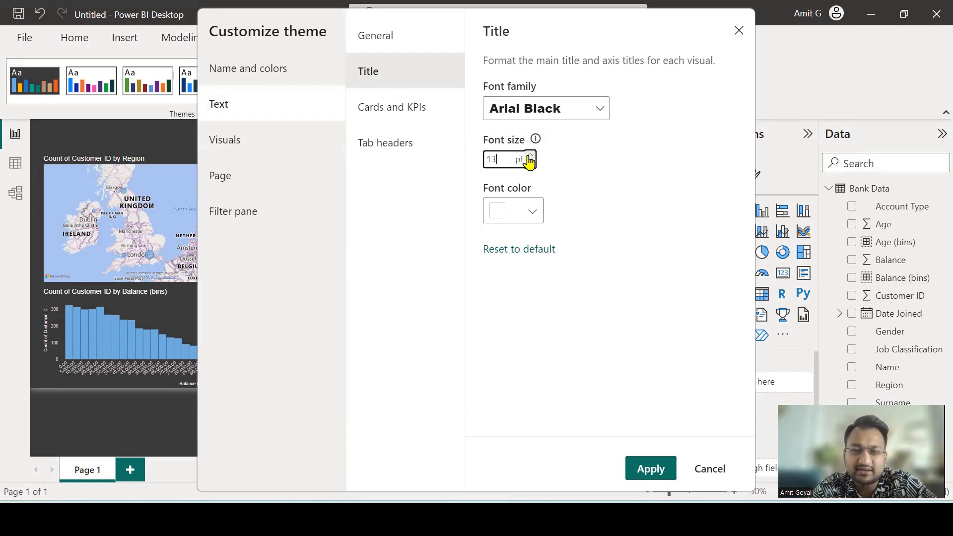
{"action": "left_click", "coordinate": [637, 470]}
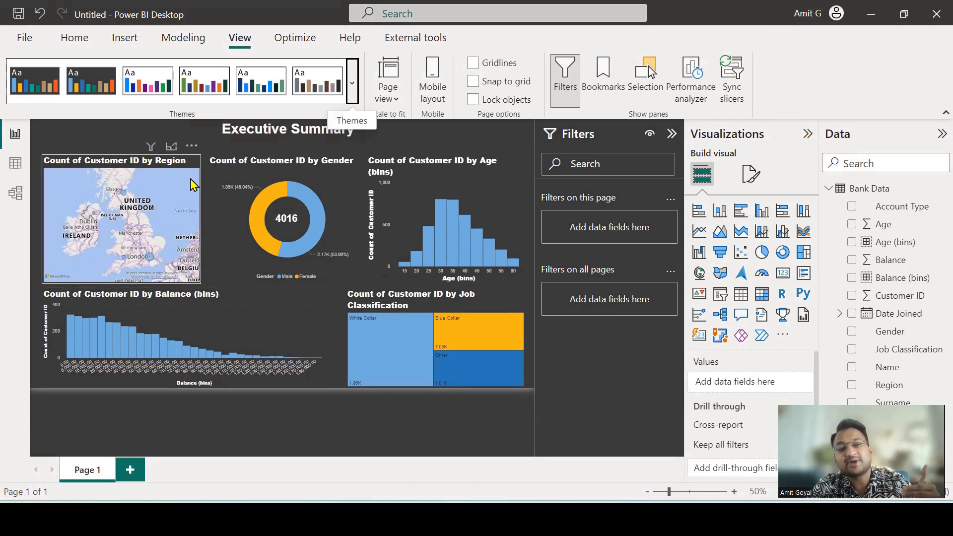
- Set the title text of the customer map to "Regional Analysis"
{"action": "left_click", "coordinate": [157, 171]}
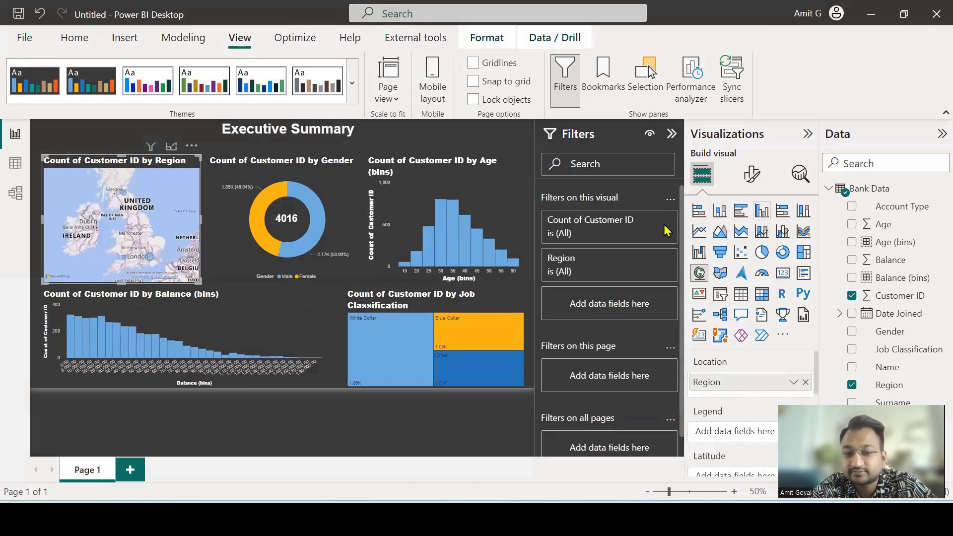
{"action": "left_click", "coordinate": [752, 181]}
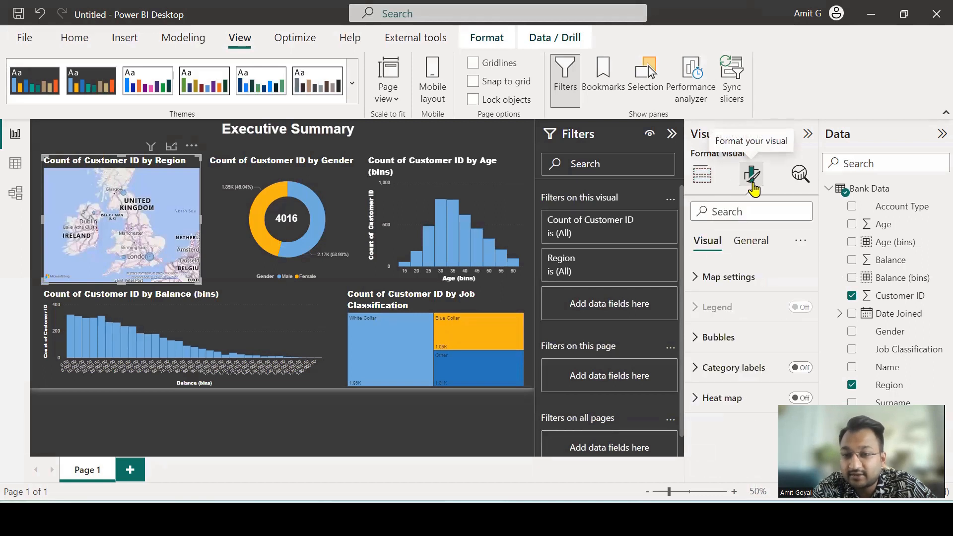
{"action": "left_click", "coordinate": [754, 250]}
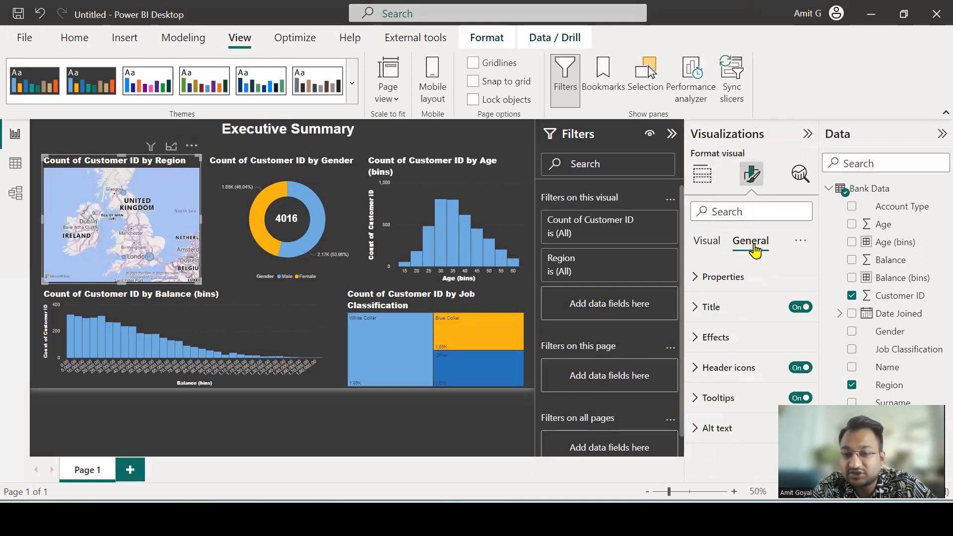
{"action": "left_click", "coordinate": [708, 308]}
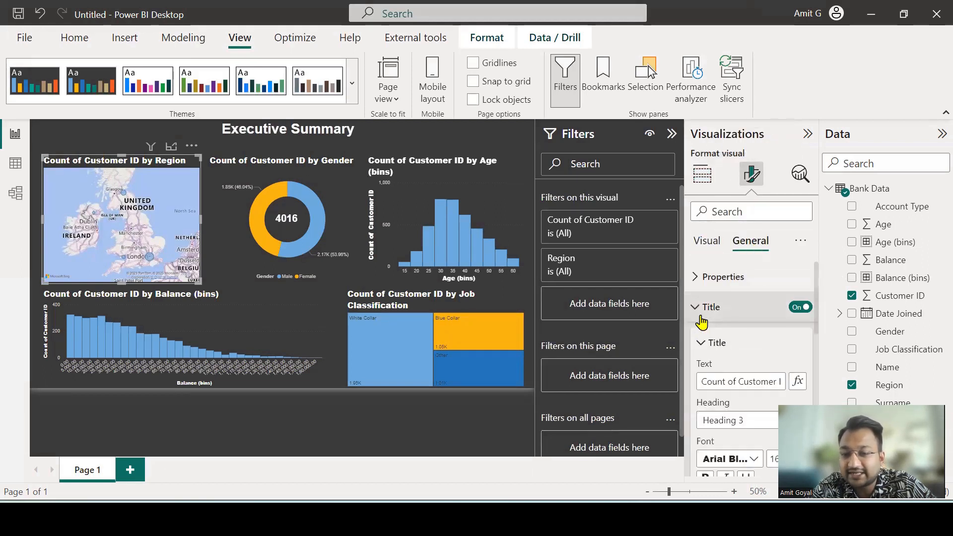
{"action": "left_click", "coordinate": [759, 381]}
{"action": "type", "text": "Regional"}
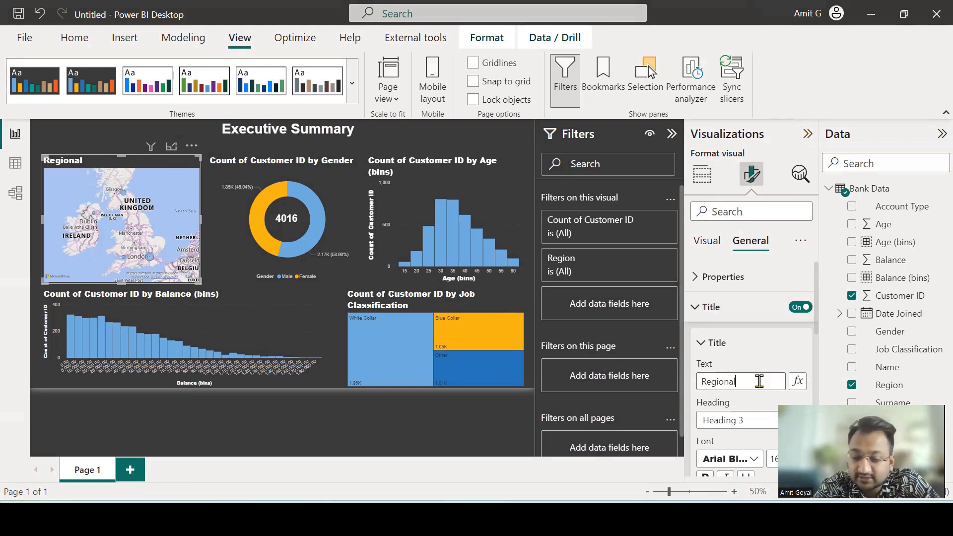
{"action": "type", "text": " Analysis"}
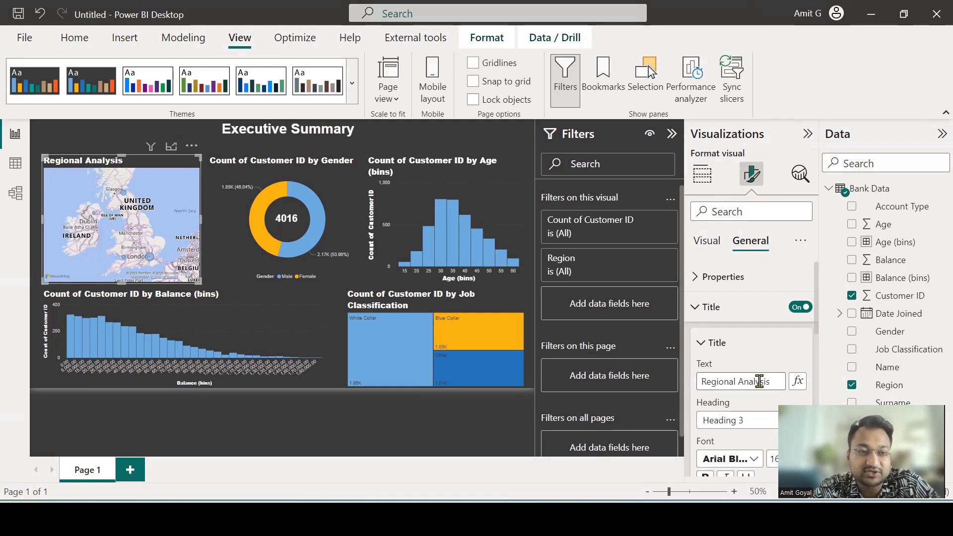
- Set the title text of the job classification treemap to "Job Classification Analysis"
{"action": "left_click", "coordinate": [468, 303]}
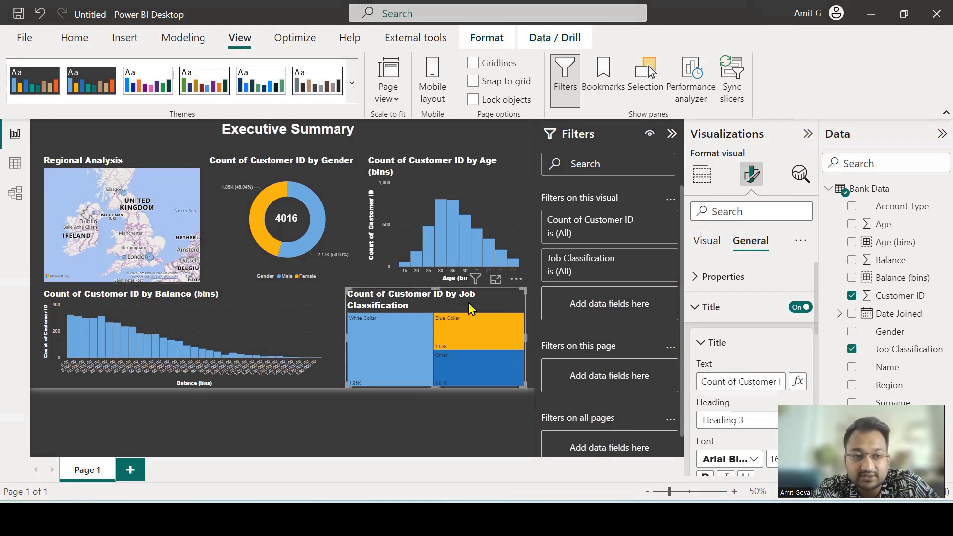
{"action": "left_click", "coordinate": [728, 382]}
{"action": "type", "text": "Jb"}
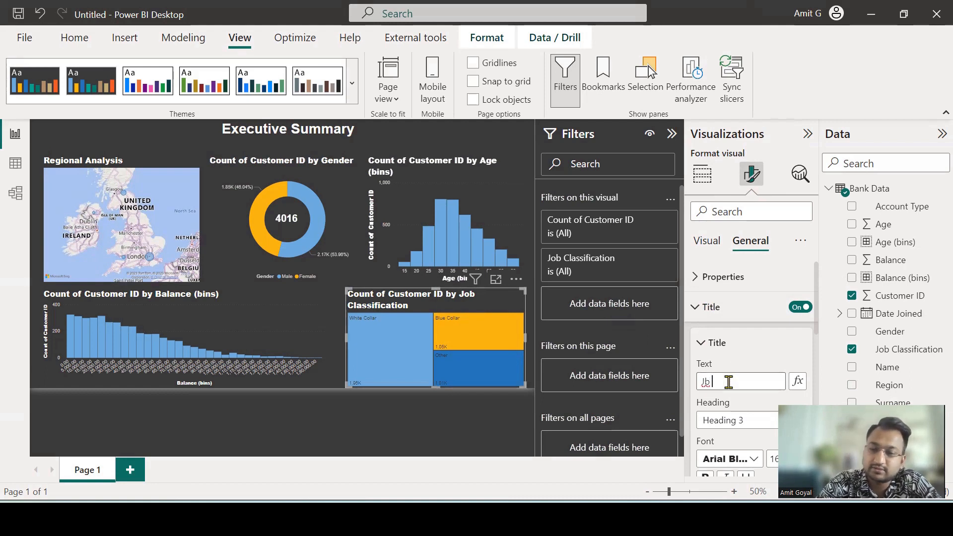
{"action": "key", "text": "BackSpace"}
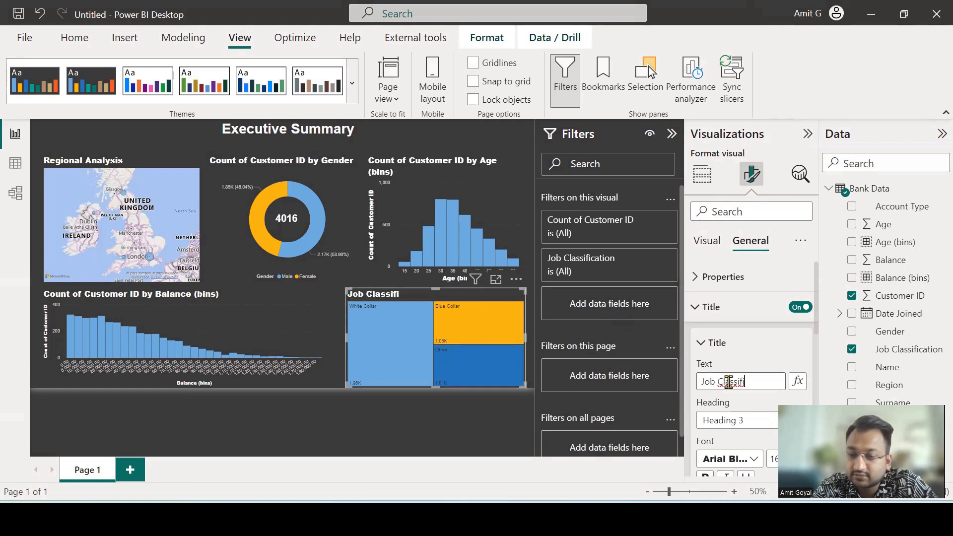
{"action": "type", "text": "ob Classification Analysis"}
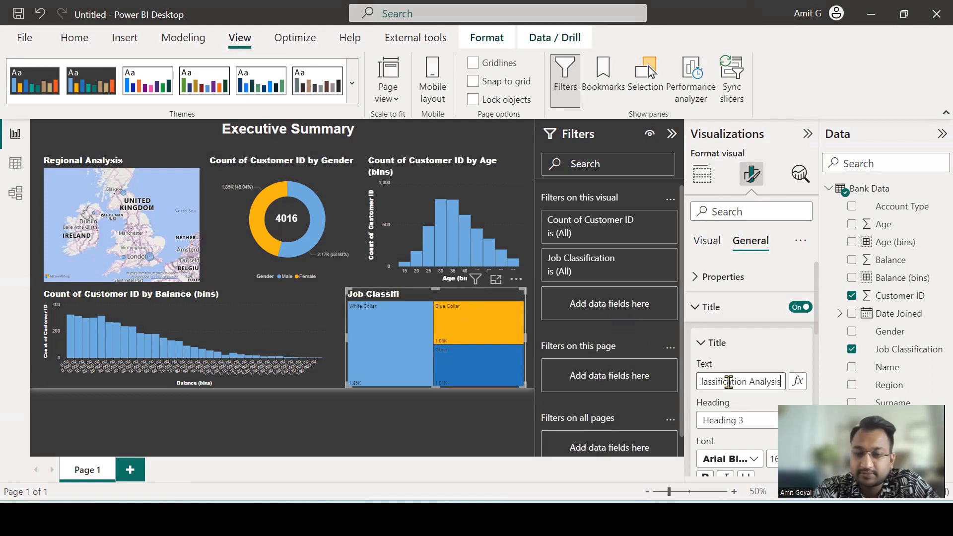
- Set the title text of the age bins column chart to "Age Analysis"
{"action": "left_click", "coordinate": [396, 170]}
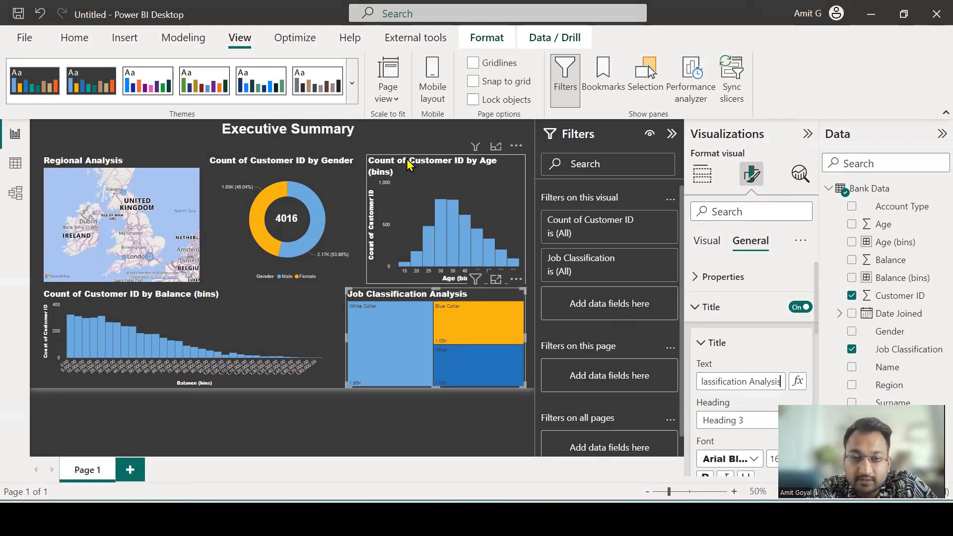
{"action": "left_click", "coordinate": [732, 378]}
{"action": "type", "text": "Af"}
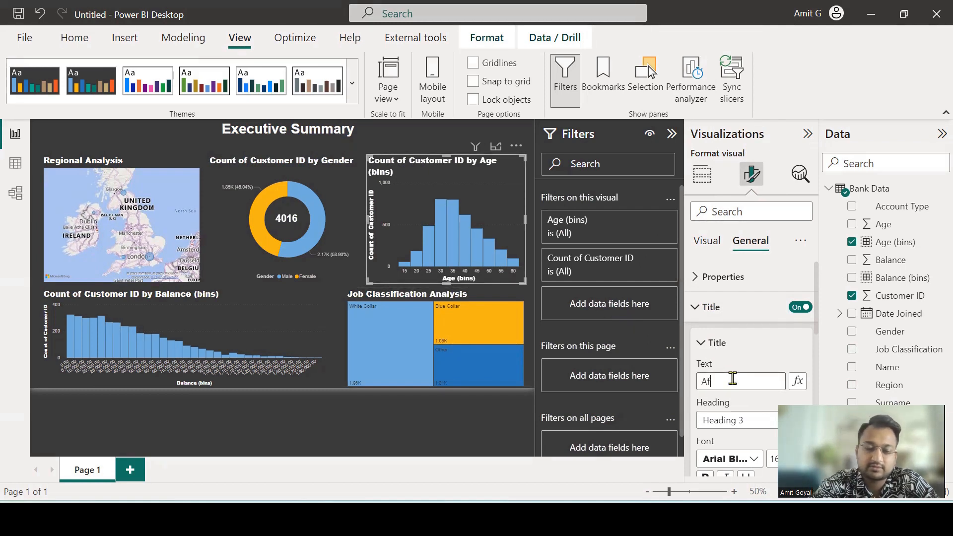
{"action": "type", "text": "e"}
{"action": "key", "text": "BackSpace"}
{"action": "key", "text": "BackSpace"}
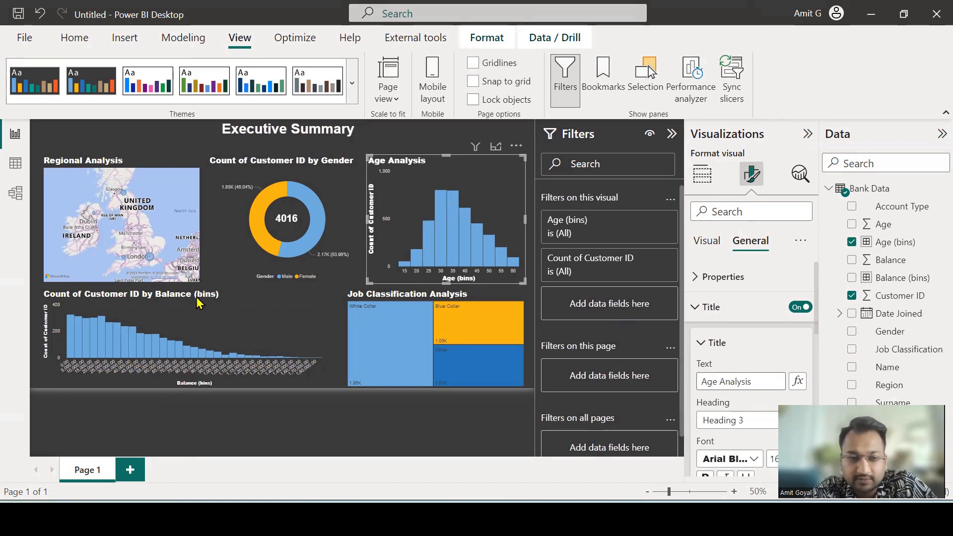
- Replace the title text of the gender donut chart with "Gender Analysis"
{"action": "left_click", "coordinate": [274, 164]}
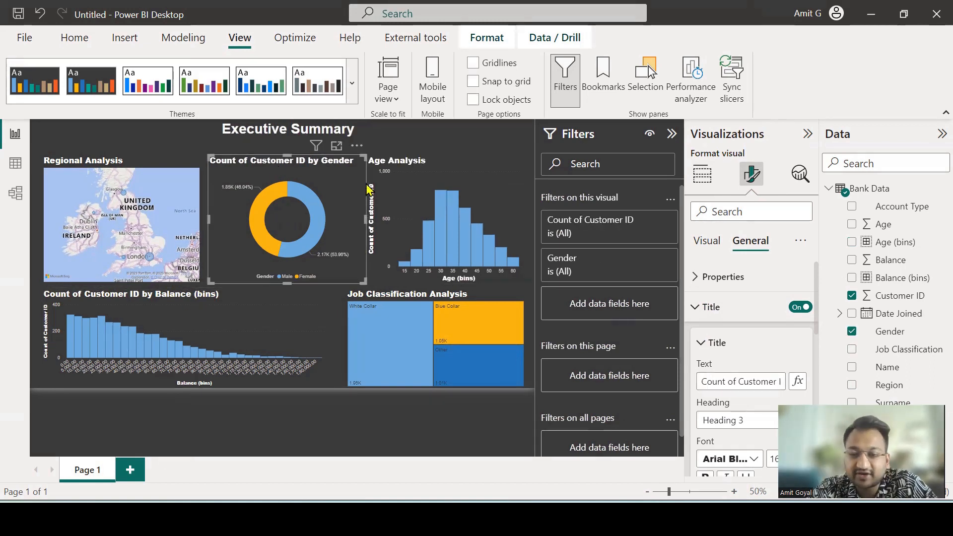
{"action": "double_click", "coordinate": [727, 382]}
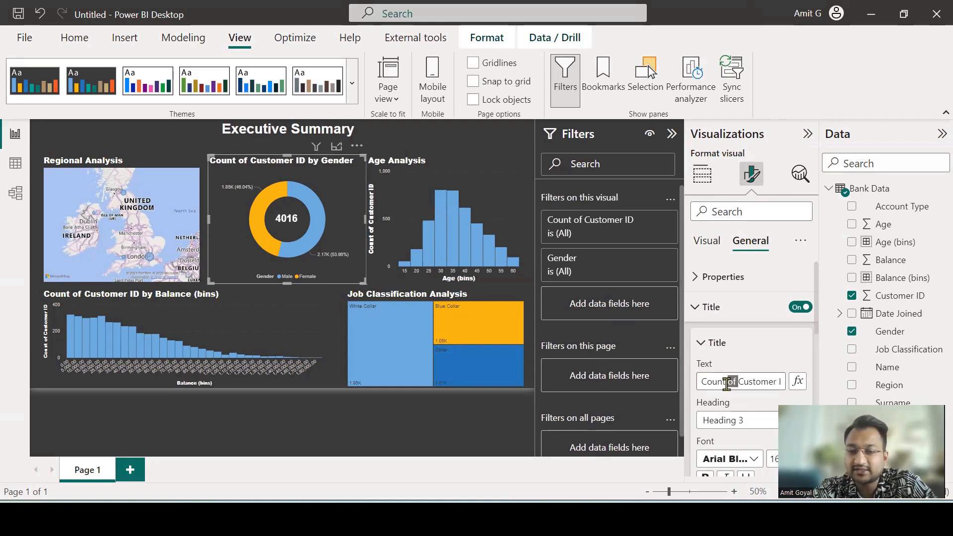
{"action": "key", "text": "ctrl+a"}
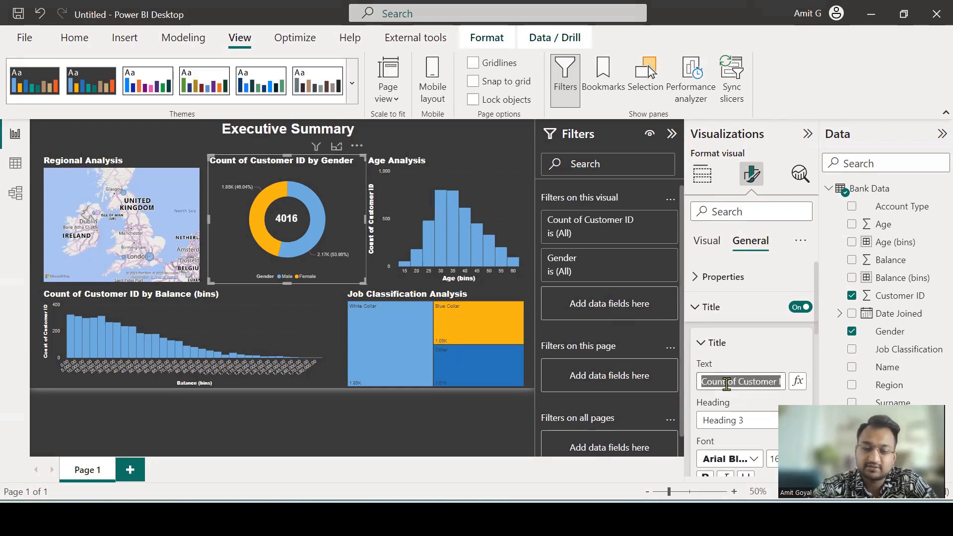
{"action": "type", "text": "Gender Analysis"}
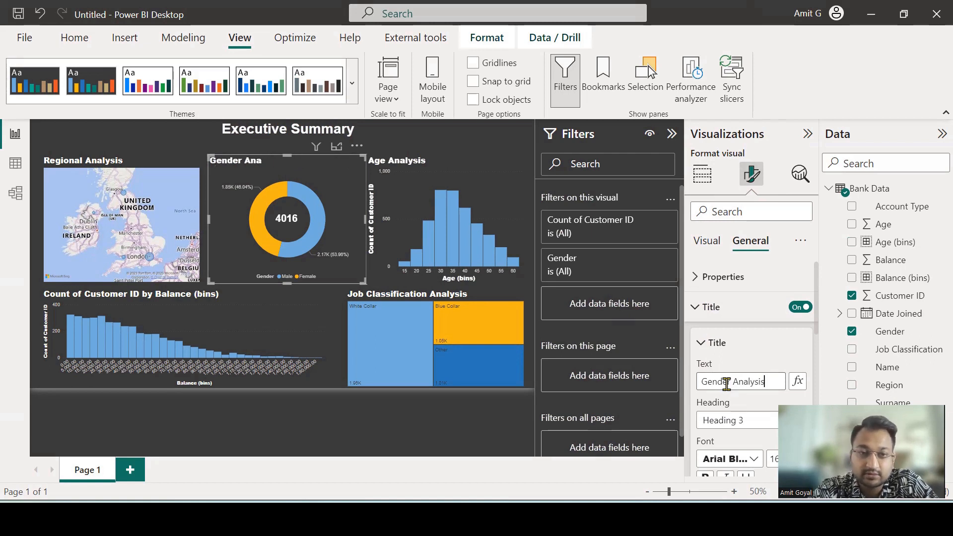
- Replace the title text of the balance bins column chart with "Balance Analysis"
{"action": "left_click", "coordinate": [175, 301]}
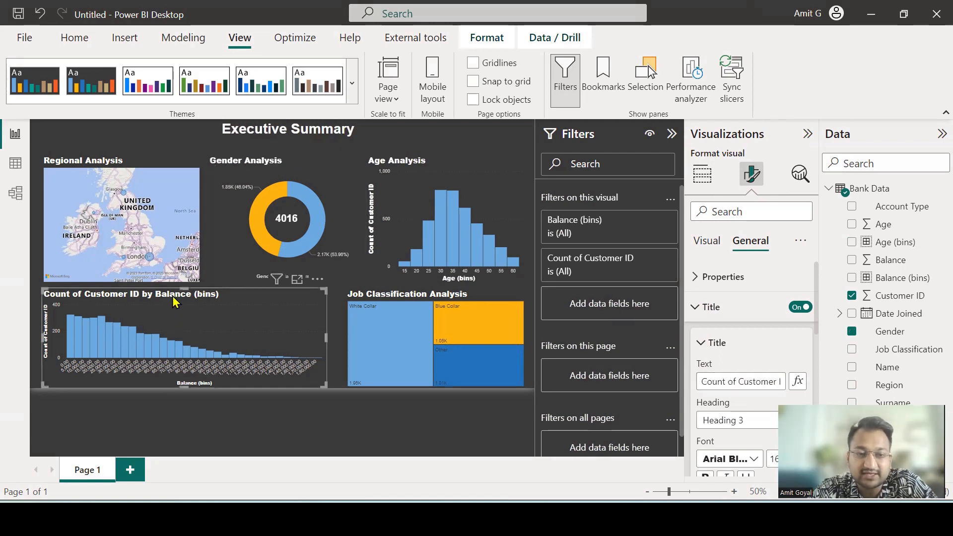
{"action": "double_click", "coordinate": [752, 381]}
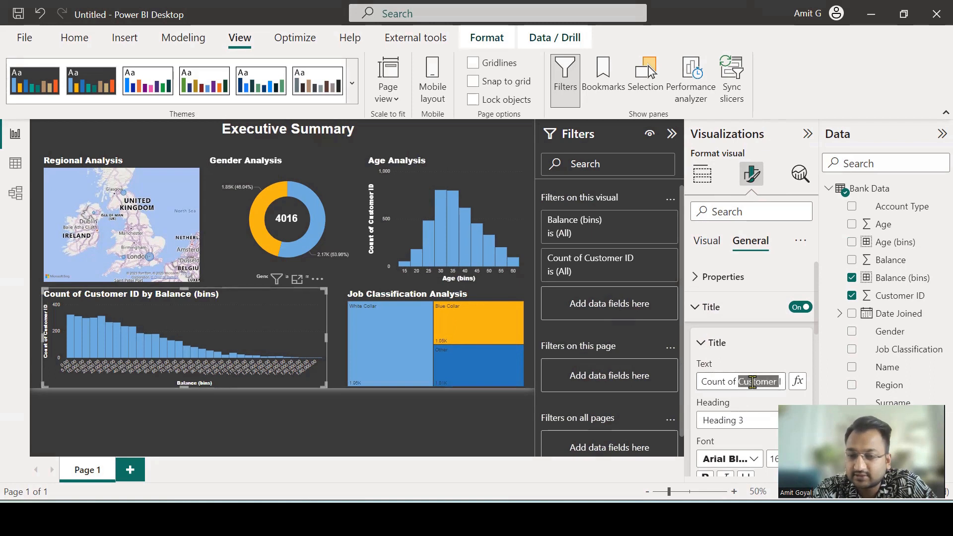
{"action": "key", "text": "ctrl+a"}
{"action": "type", "text": "Bala"}
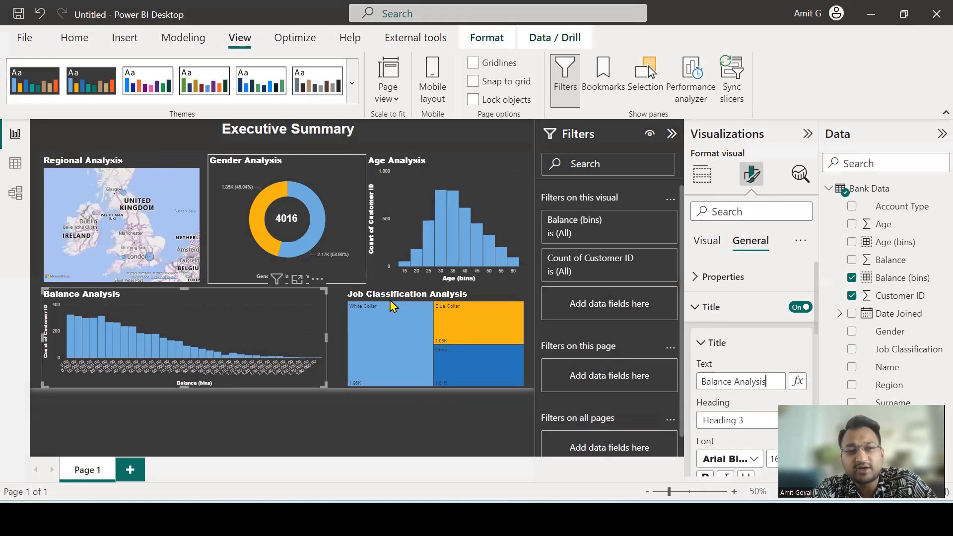
{"action": "left_click", "coordinate": [699, 182]}
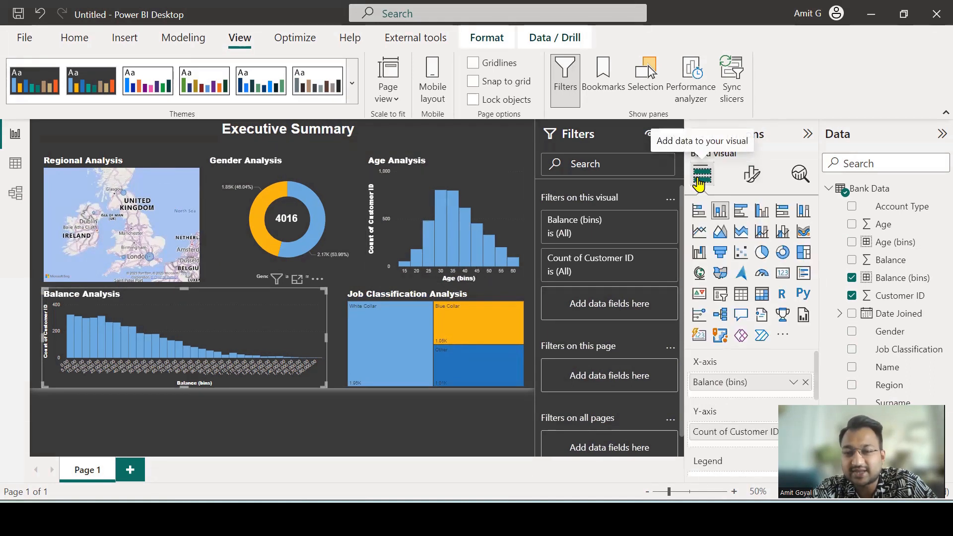
{"action": "left_click", "coordinate": [720, 305]}
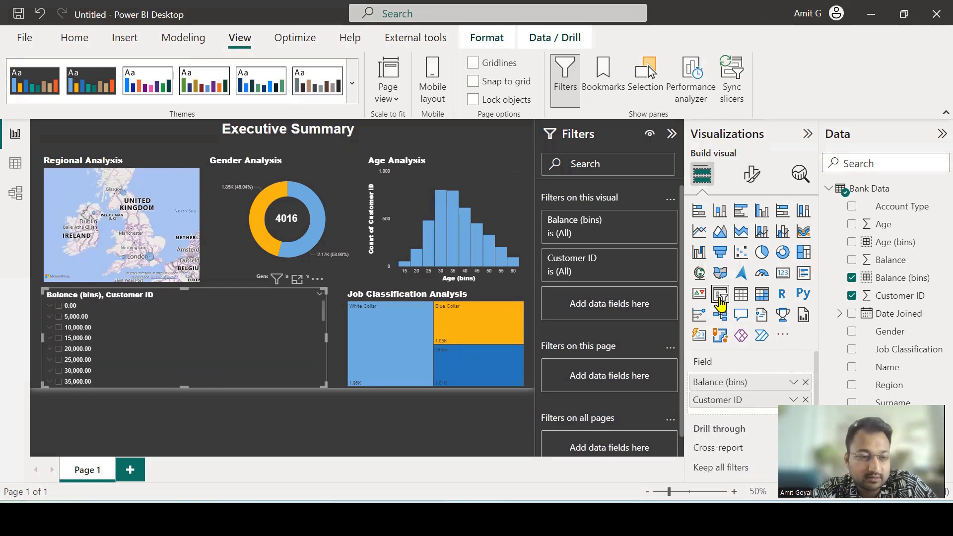
{"action": "key", "text": "ctrl+z"}
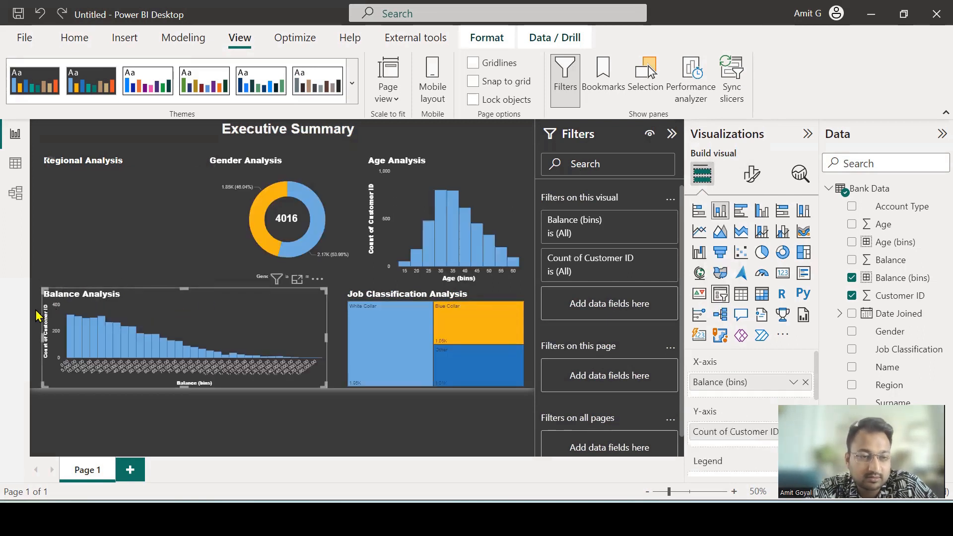
- Add a new, separate slicer to the page with Account Type as its field
{"action": "left_click", "coordinate": [36, 316]}
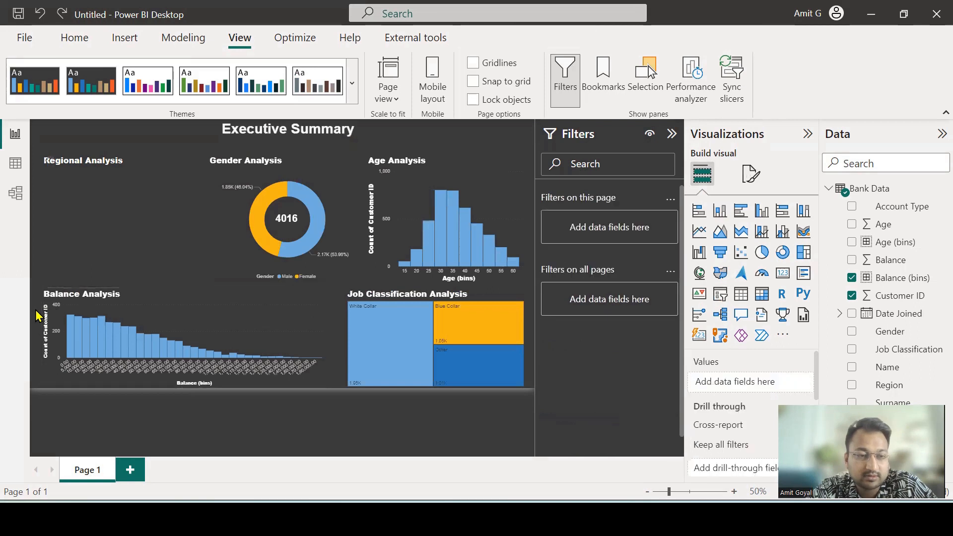
{"action": "left_click", "coordinate": [718, 296]}
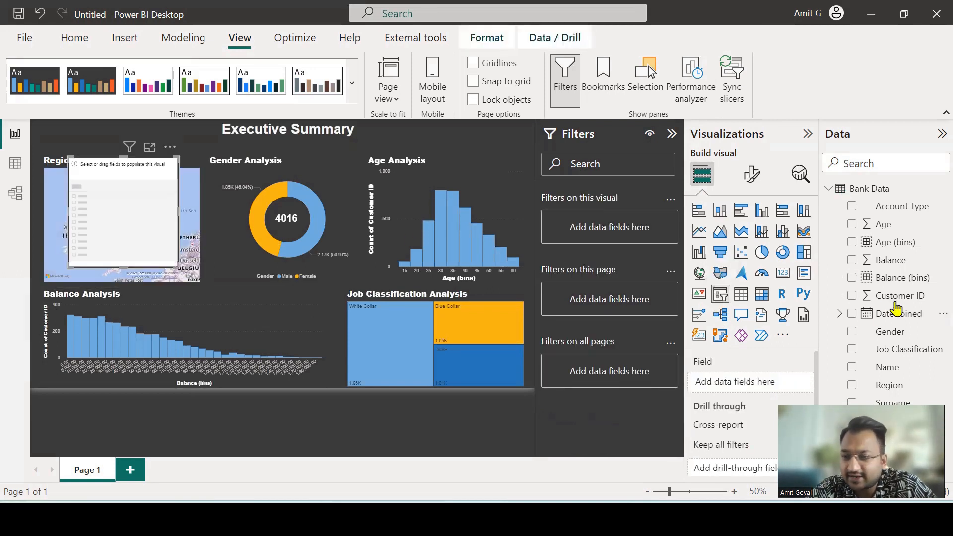
{"action": "left_click_drag", "start_coordinate": [889, 217], "coordinate": [762, 390]}
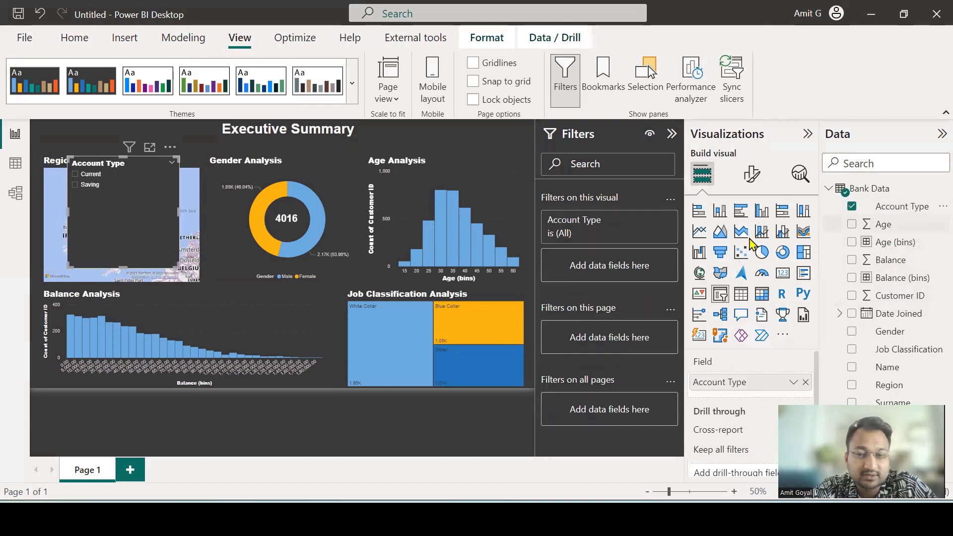
- Set the style of the Account Type slicer to Tile in its slicer settings
{"action": "left_click", "coordinate": [752, 181]}
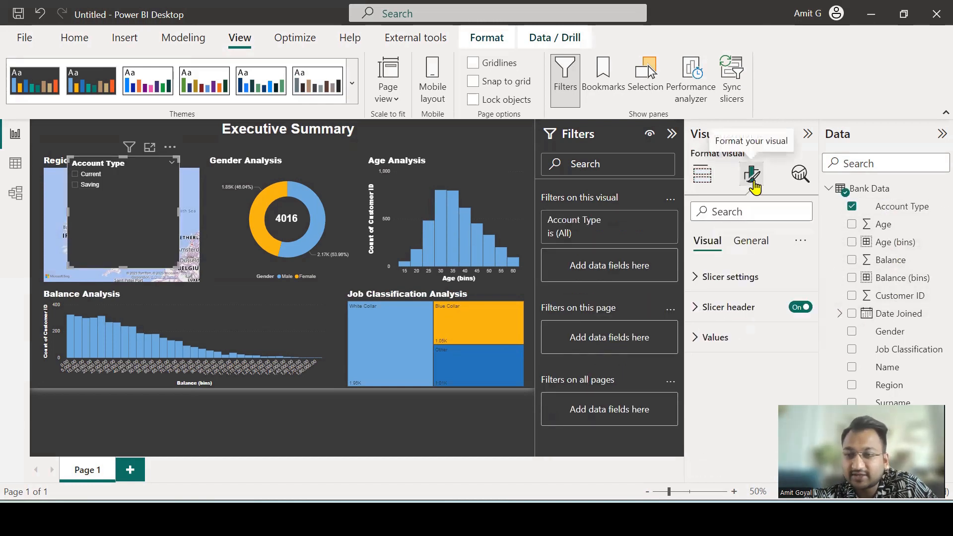
{"action": "left_click", "coordinate": [696, 278]}
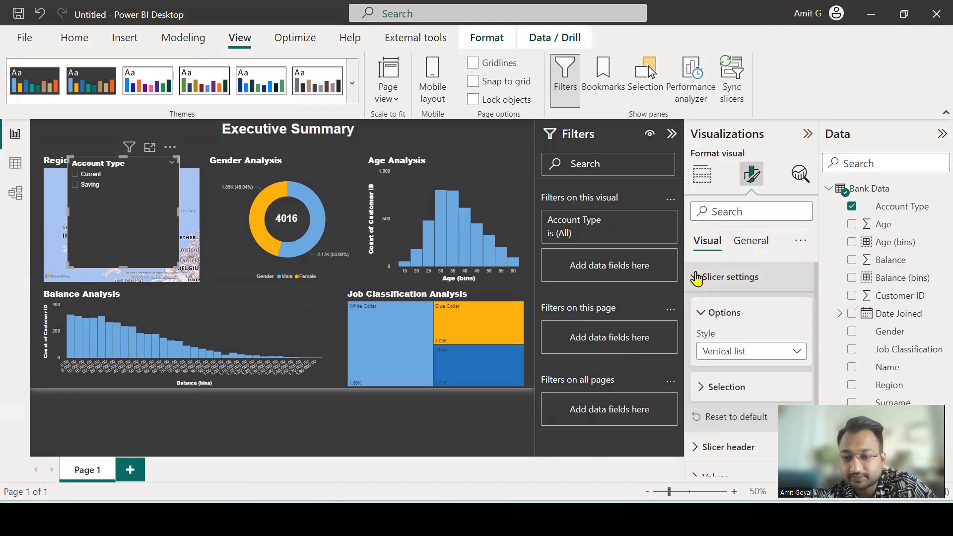
{"action": "left_click", "coordinate": [726, 354]}
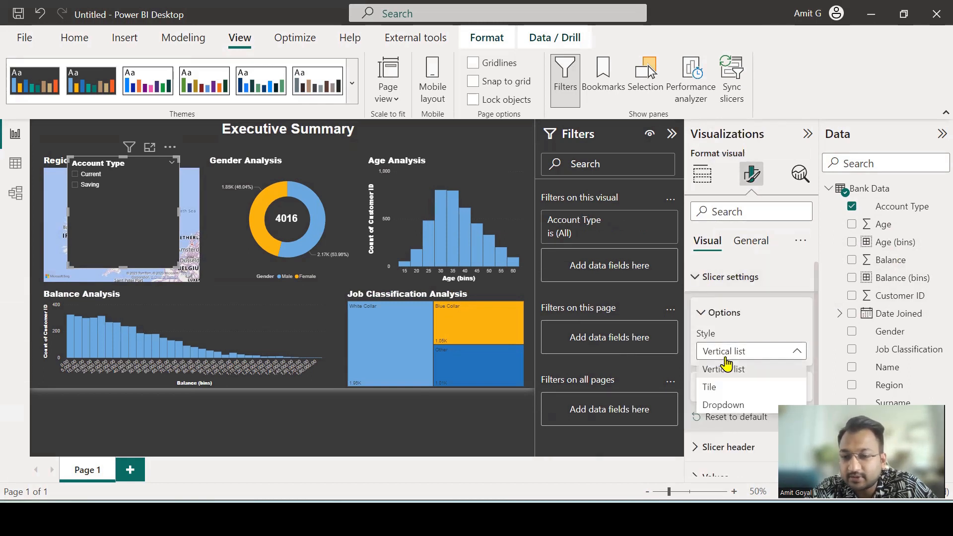
{"action": "left_click", "coordinate": [721, 395]}
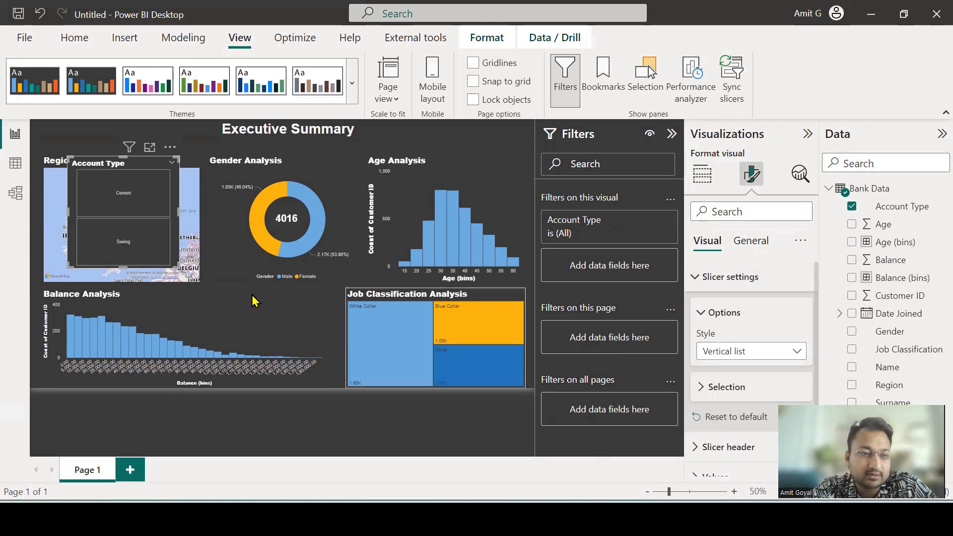
- Shrink the Account Type slicer to a low strip with side-by-side tiles and place it above the map, beside the page heading
{"action": "left_click_drag", "start_coordinate": [119, 269], "coordinate": [128, 187]}
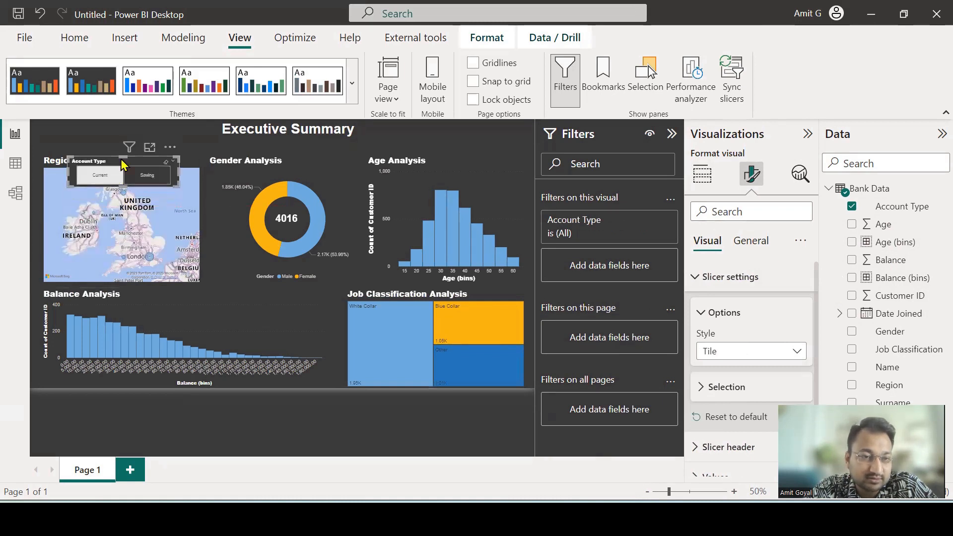
{"action": "left_click_drag", "start_coordinate": [169, 153], "coordinate": [143, 116]}
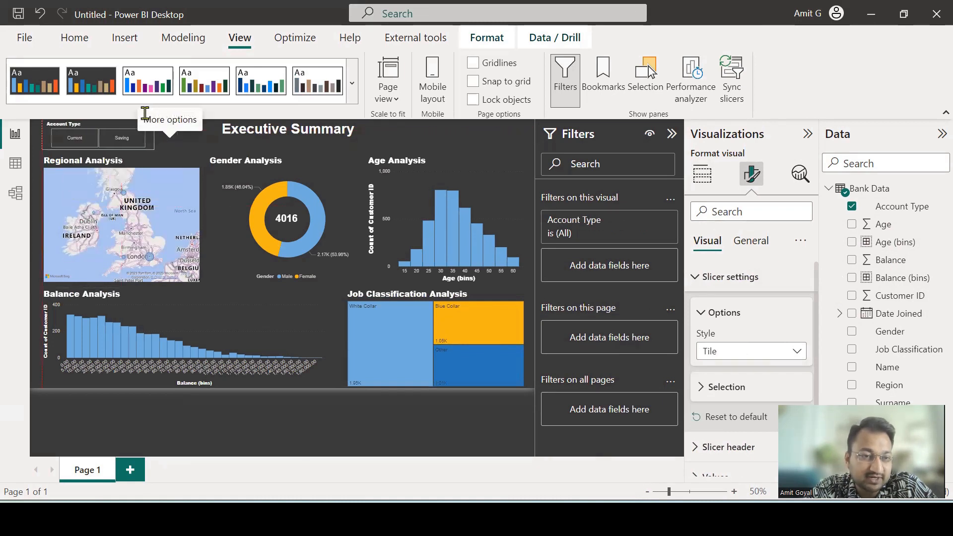
{"action": "left_click", "coordinate": [35, 219]}
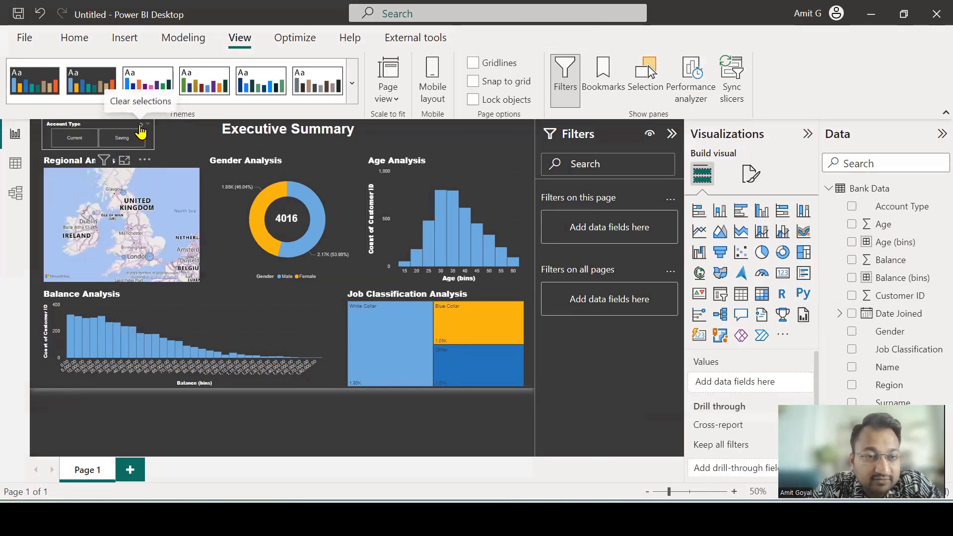
- Change the header title text of the Account Type slicer to "Choose Account Type"
{"action": "left_click", "coordinate": [151, 149]}
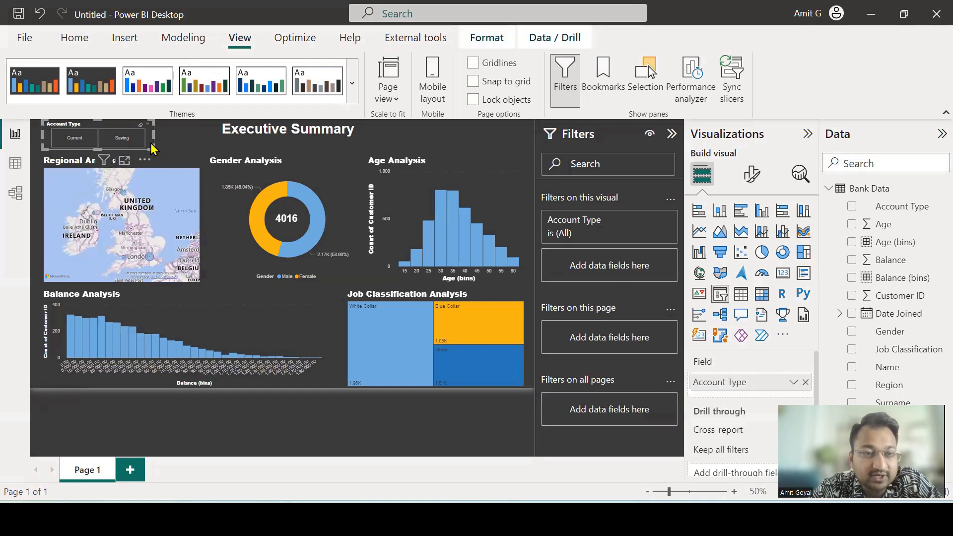
{"action": "left_click", "coordinate": [751, 180]}
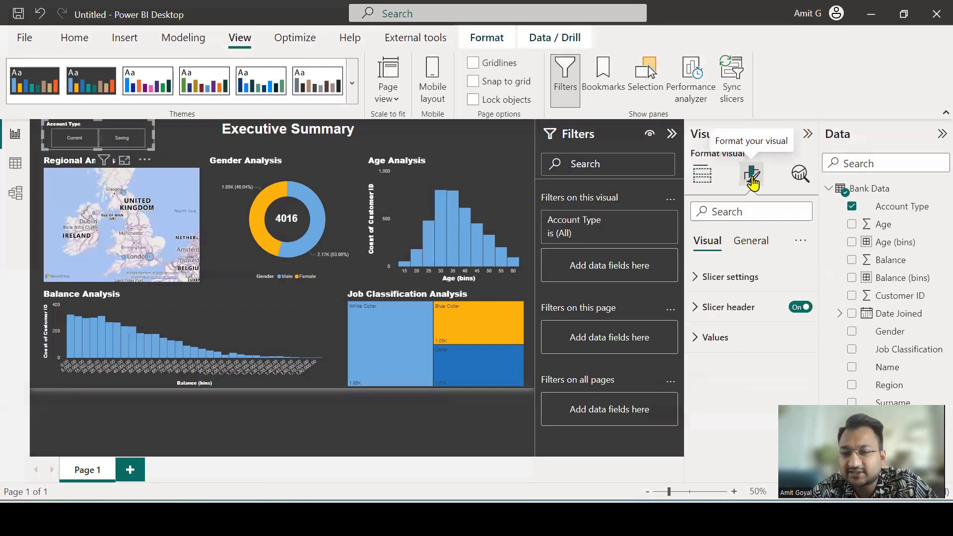
{"action": "left_click", "coordinate": [702, 307]}
{"action": "left_click_drag", "start_coordinate": [756, 383], "coordinate": [677, 387]}
{"action": "type", "text": "Choo"}
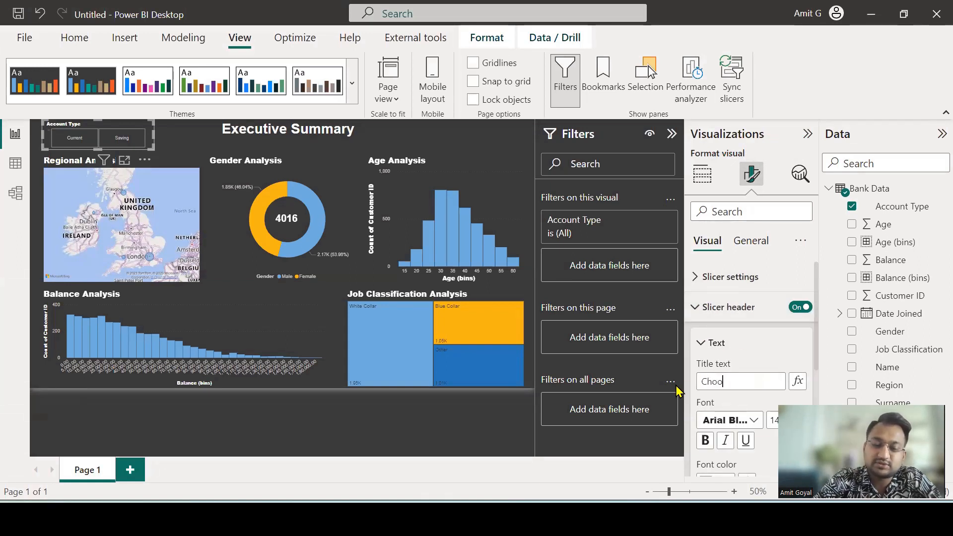
{"action": "type", "text": "se Account T"}
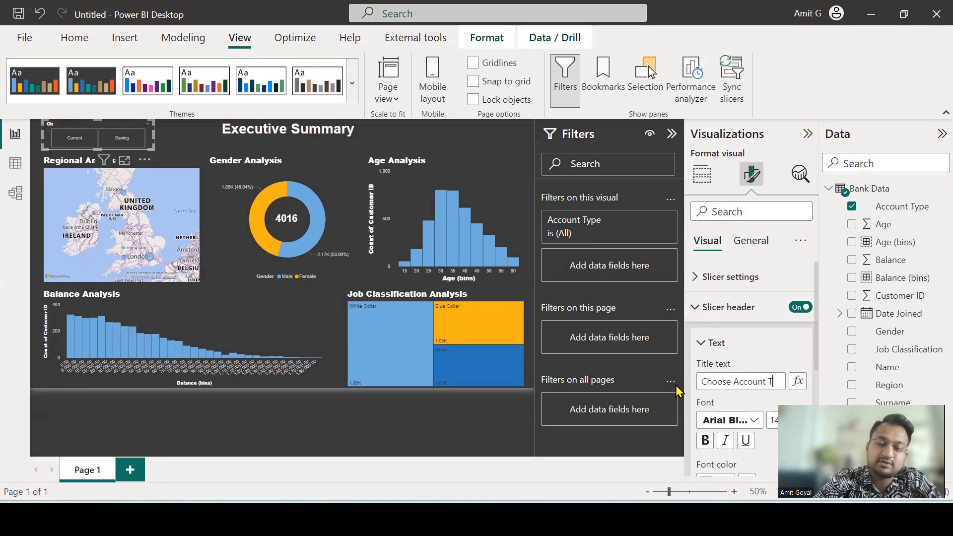
{"action": "type", "text": "ype"}
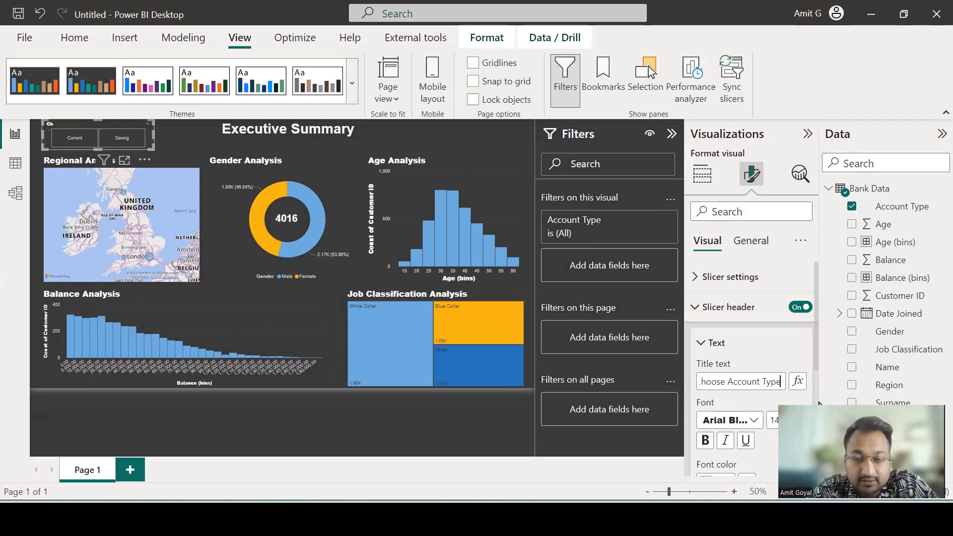
- Increase the slicer header's font size to 17 and deselect the slicer
{"action": "scroll", "coordinate": [774, 380], "scroll_direction": "down", "scroll_amount": 1}
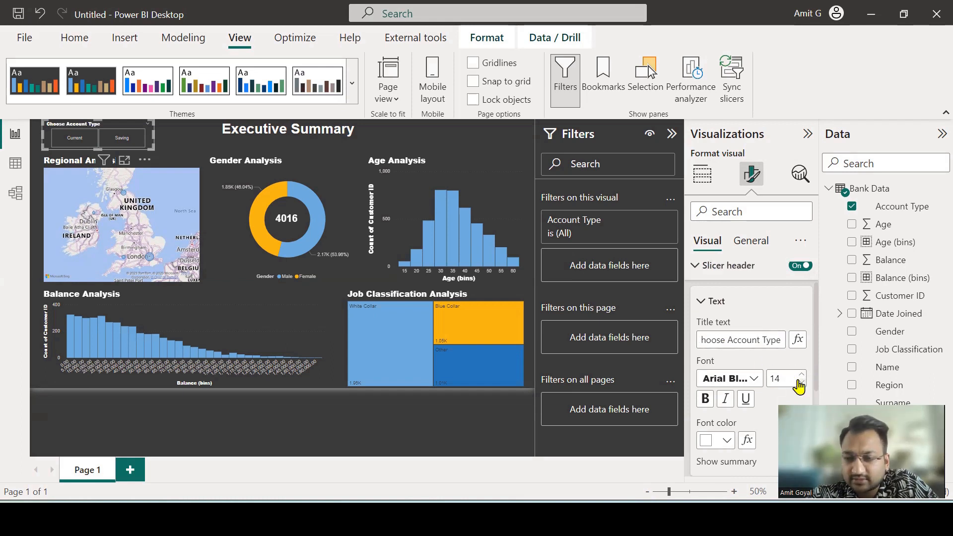
{"action": "left_click", "coordinate": [800, 378]}
{"action": "left_click", "coordinate": [800, 376]}
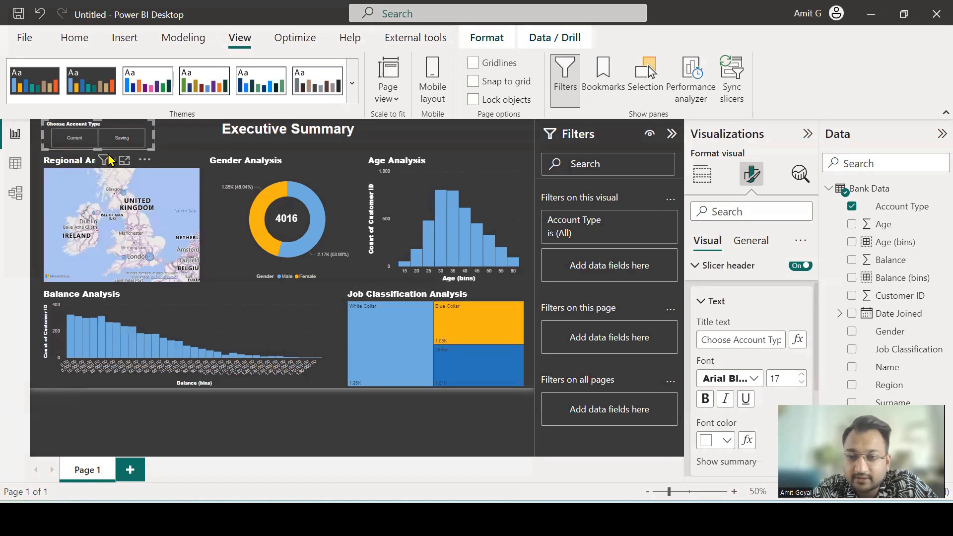
{"action": "left_click", "coordinate": [35, 169]}
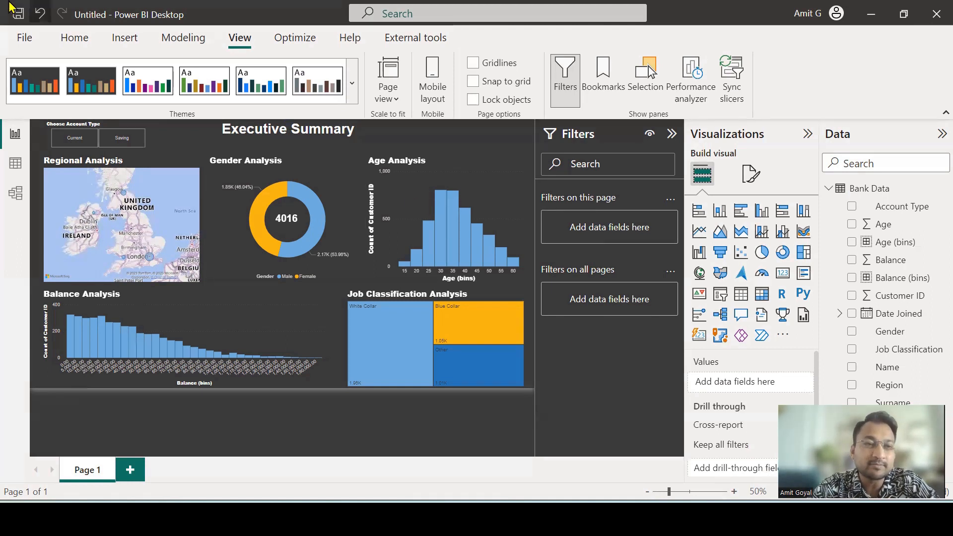
- Save the report as a Power BI file named "Bank Executive Summary" in the Skills4Chasers folder
{"action": "left_click", "coordinate": [18, 17]}
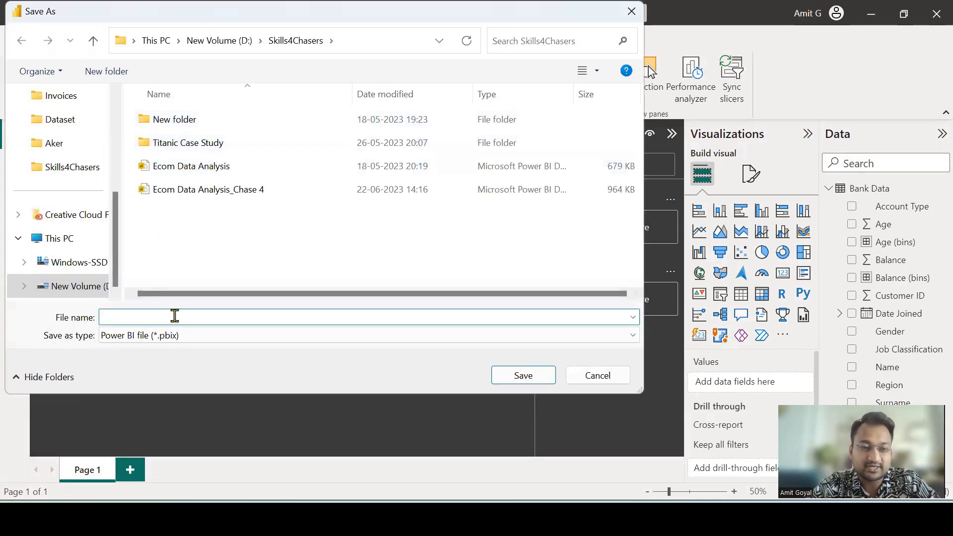
{"action": "type", "text": "Ba"}
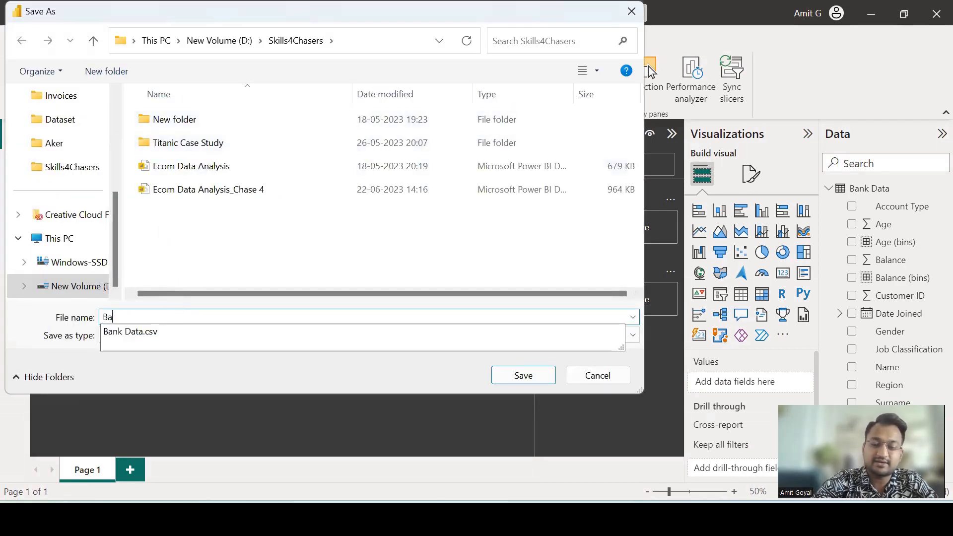
{"action": "type", "text": "nk Executive"}
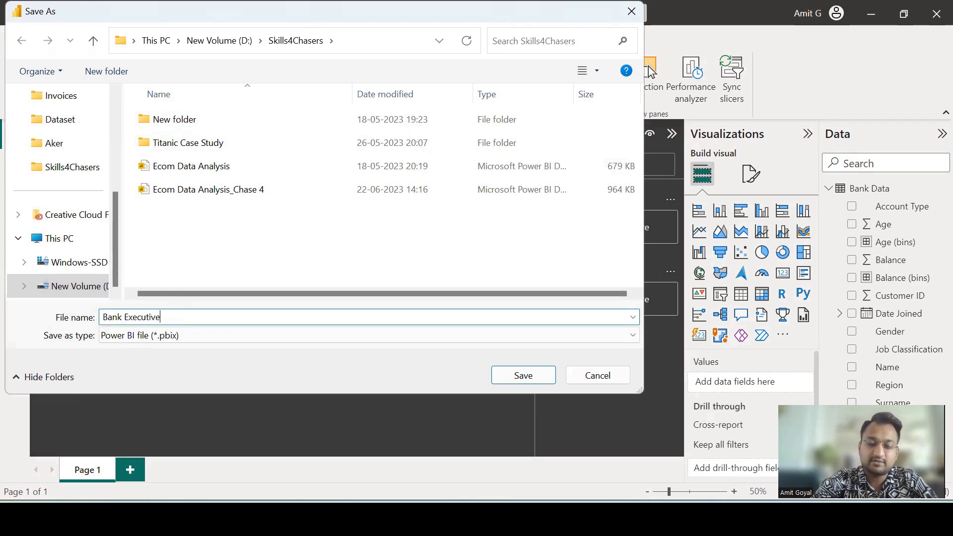
{"action": "type", "text": " Summary"}
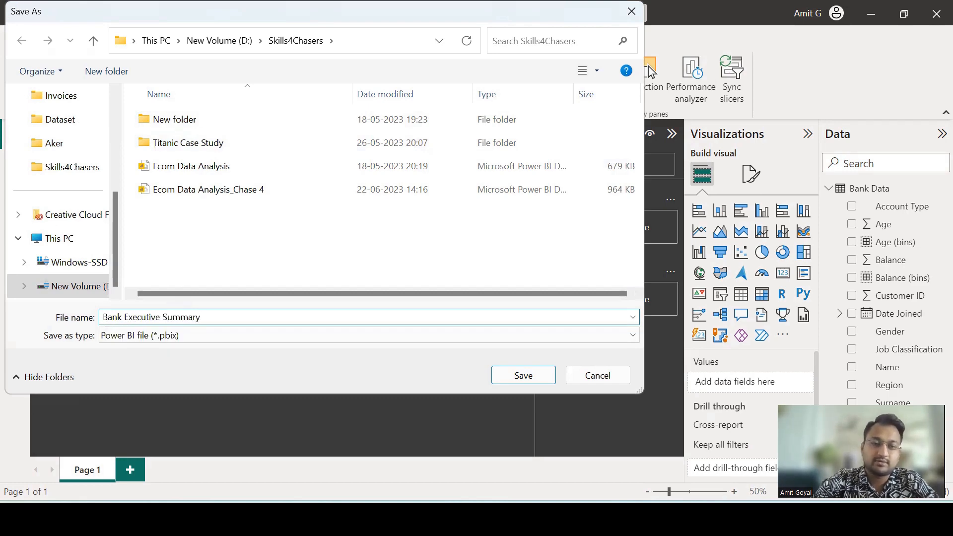
{"action": "key", "text": "Return"}
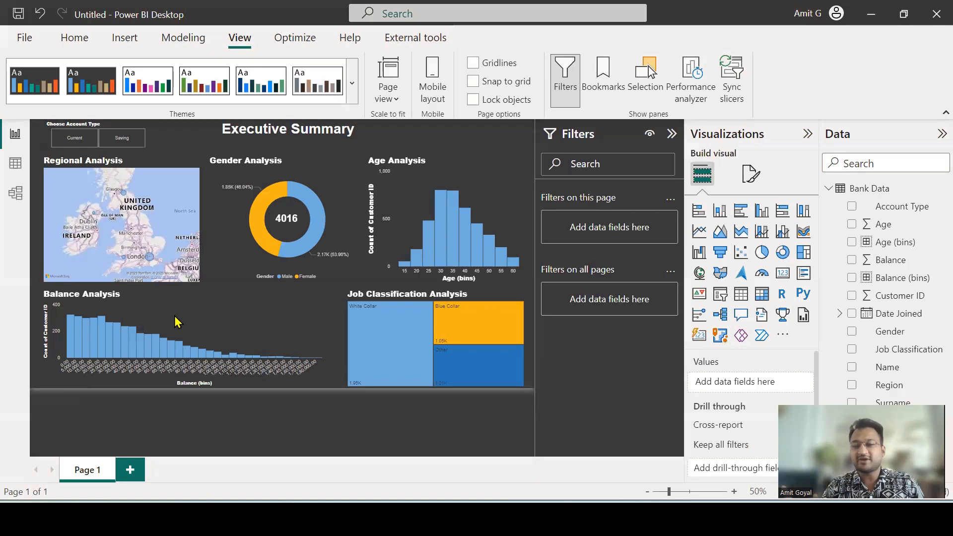